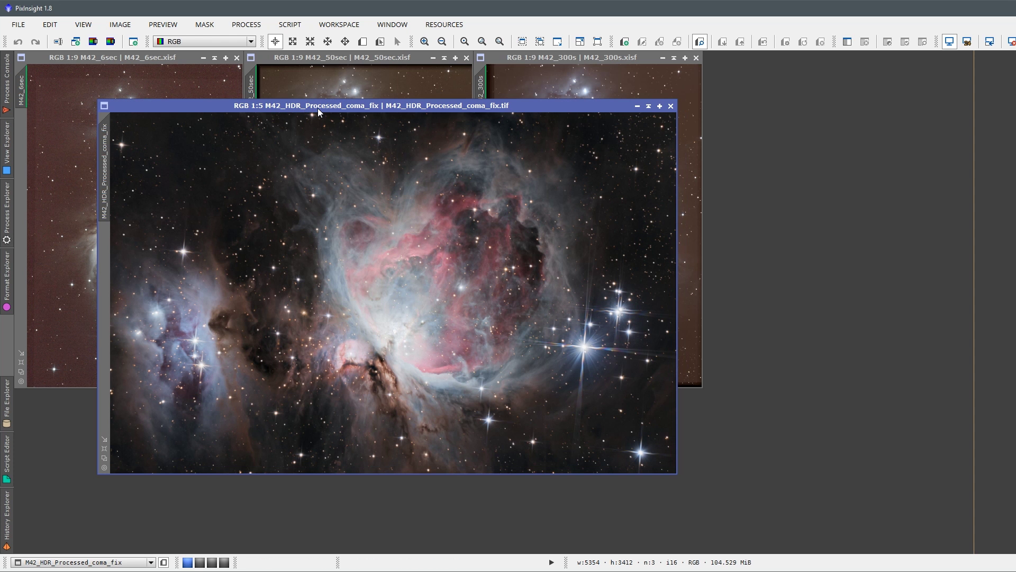
Step: Reposition the finished M42_HDR_Processed_coma_fix image, then close it
left_click_drag(317, 108, 325, 127)
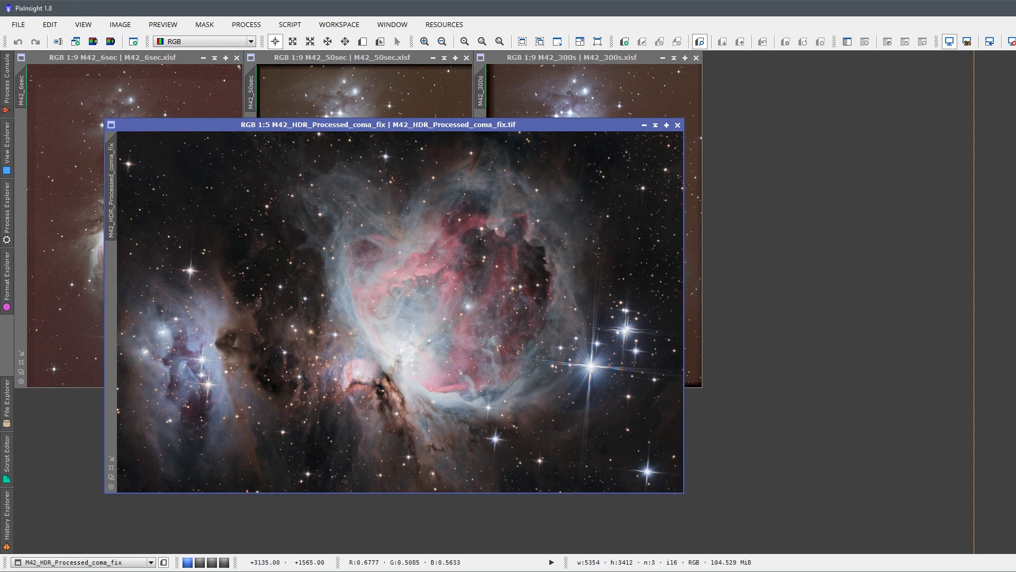
left_click_drag(413, 129, 442, 120)
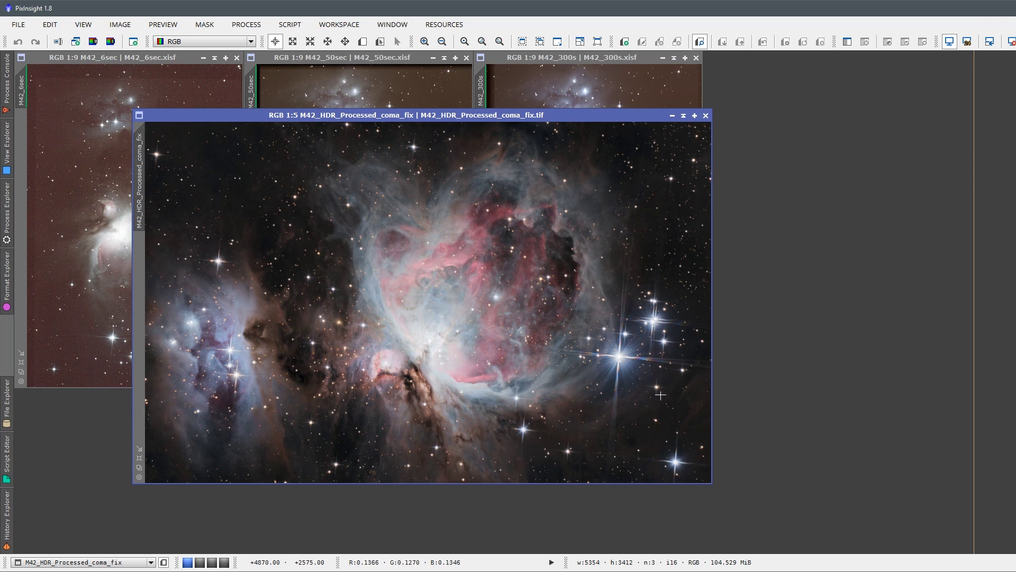
left_click_drag(532, 117, 503, 115)
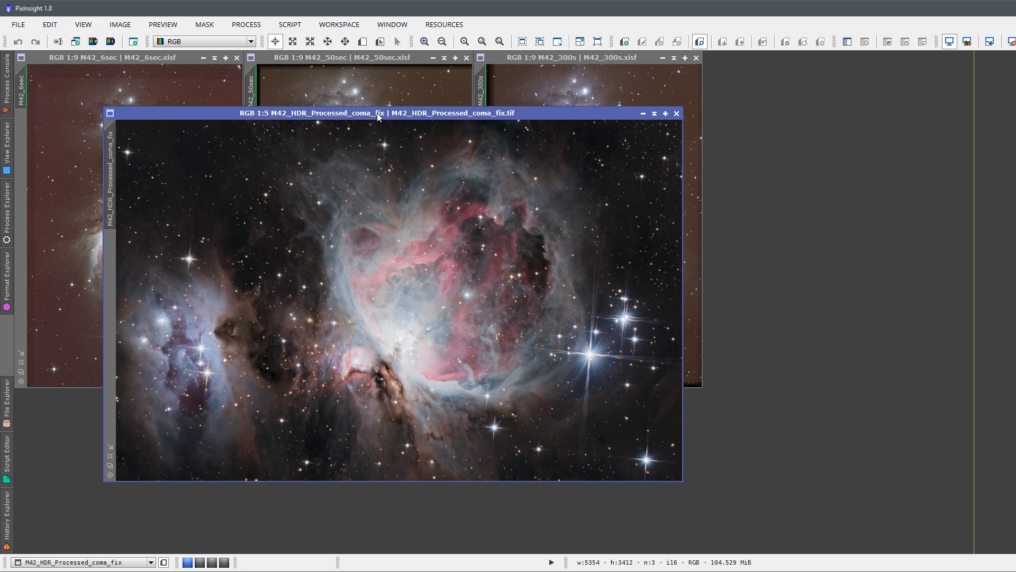
left_click(676, 113)
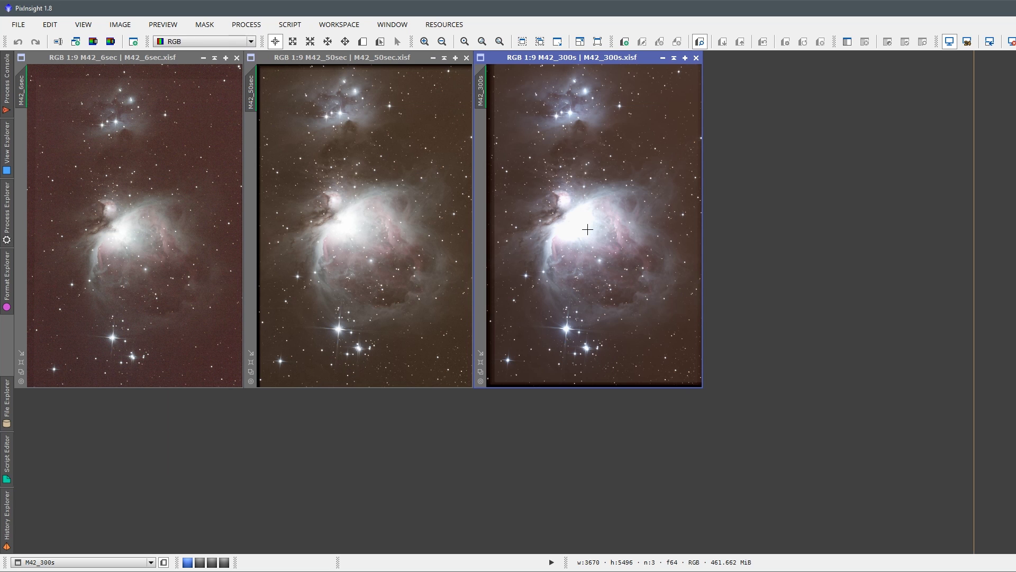
Step: Switch between the M42_6sec, M42_50sec and M42_300s exposures to compare them
left_click(351, 230)
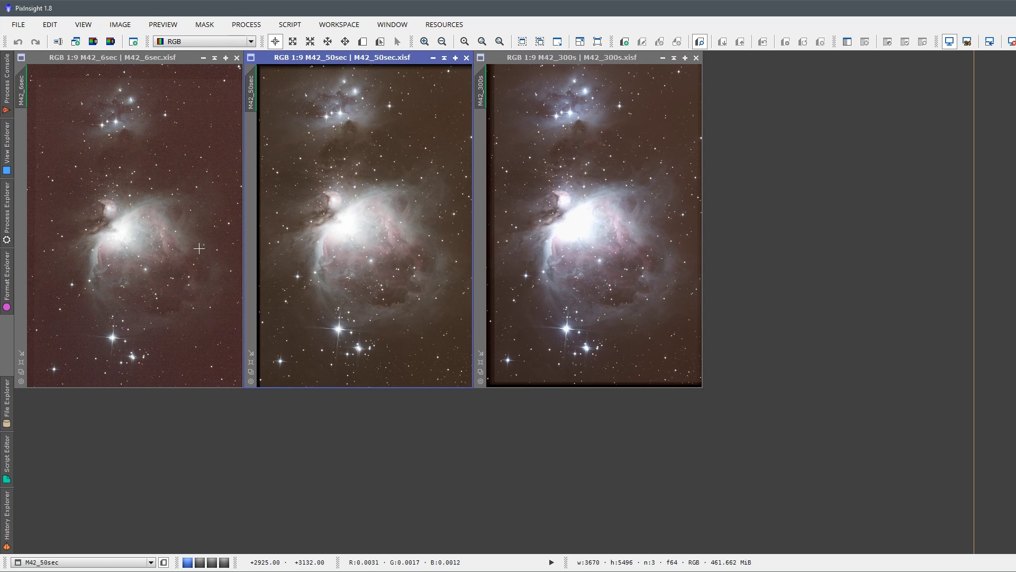
left_click(218, 229)
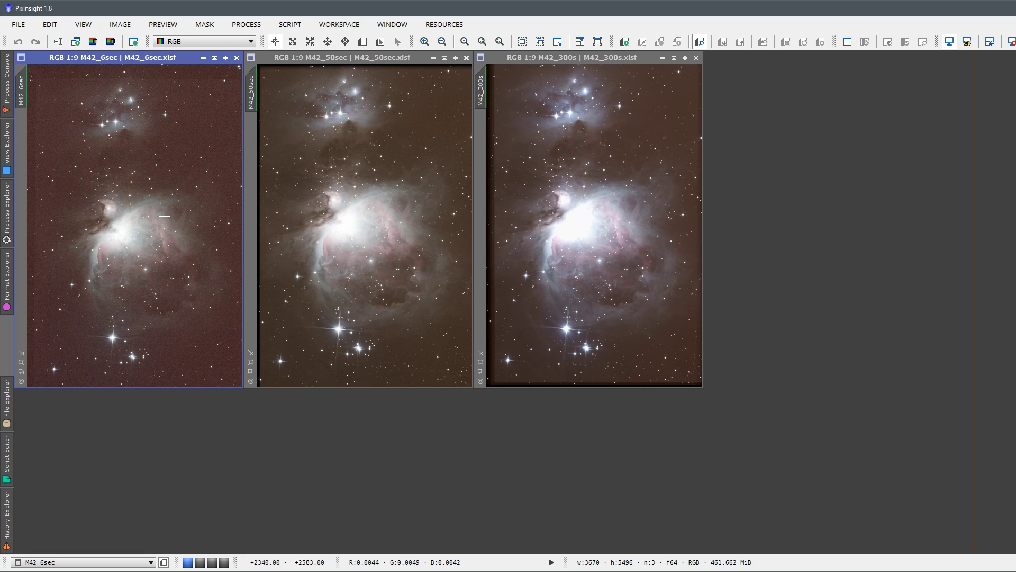
left_click(355, 220)
left_click(607, 224)
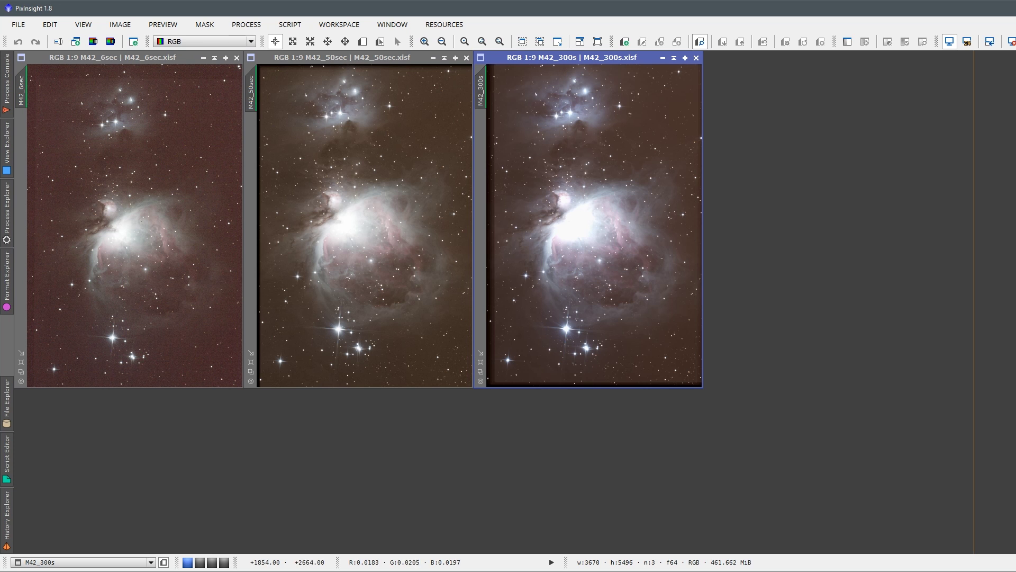
left_click(136, 223)
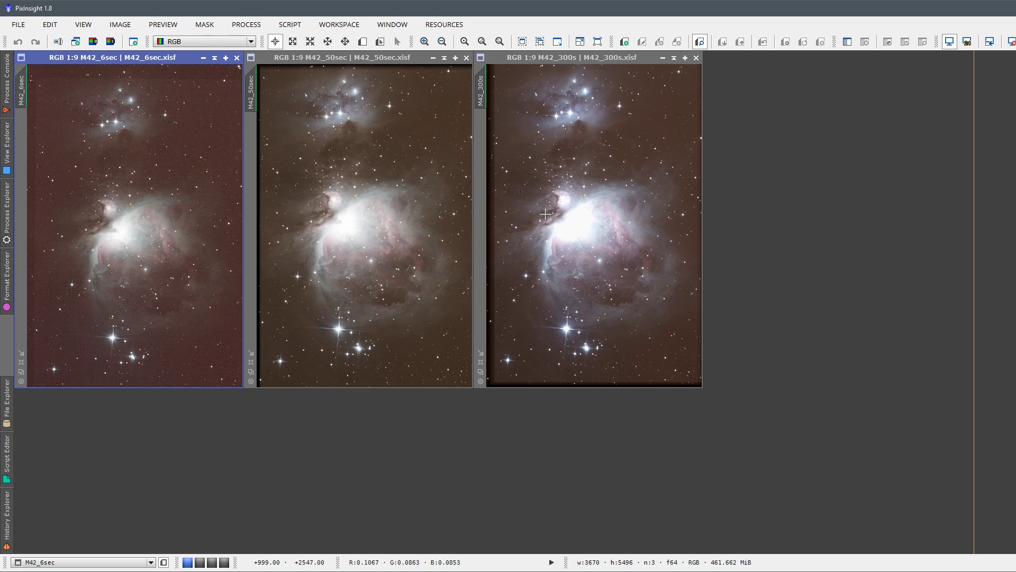
left_click(272, 240)
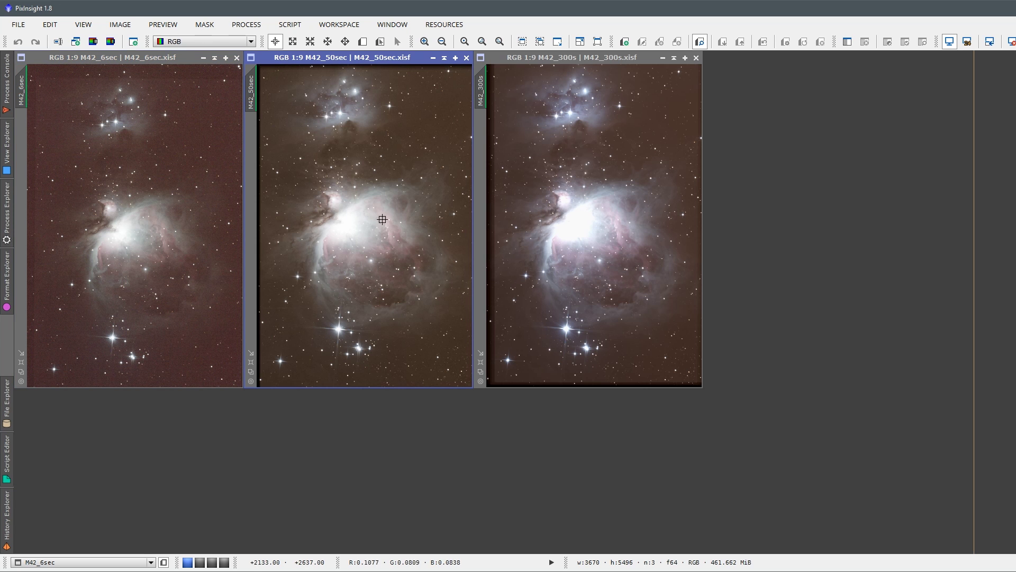
left_click(230, 225)
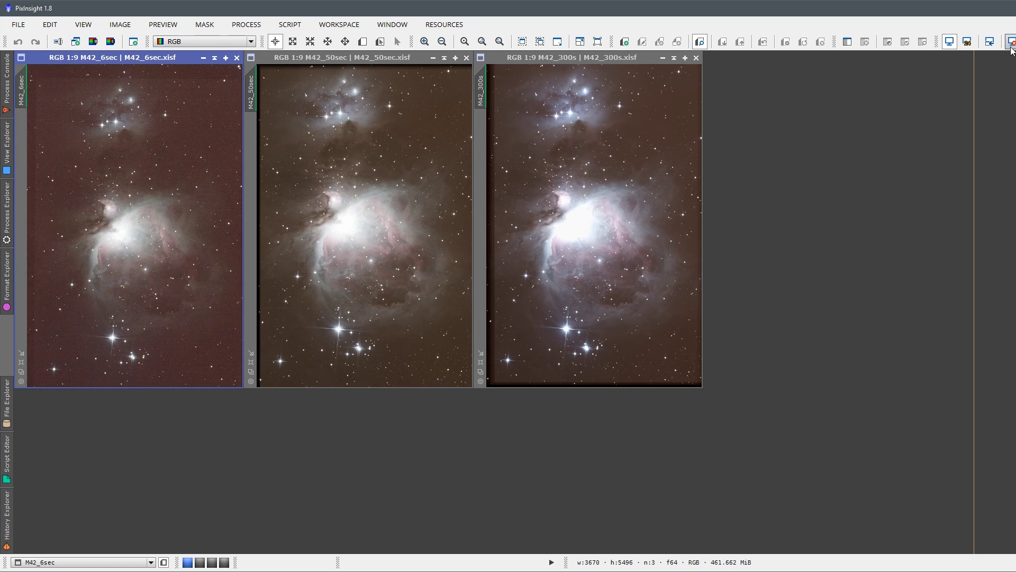
Step: Reset the screen transfer function on the 6 s, 50 s and 300 s exposures
left_click(1010, 41)
left_click(309, 217)
left_click(1011, 41)
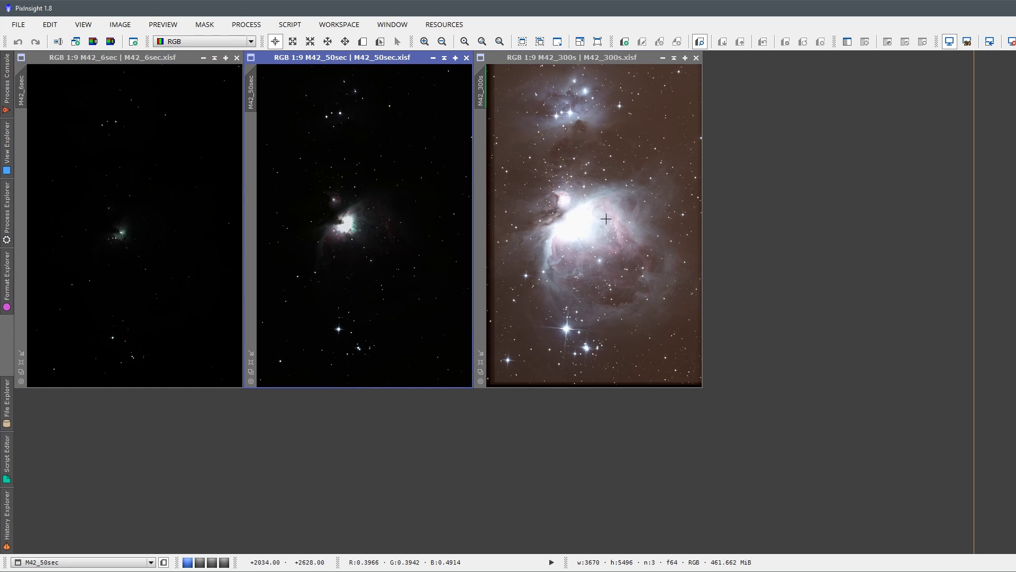
left_click(607, 219)
left_click(1010, 41)
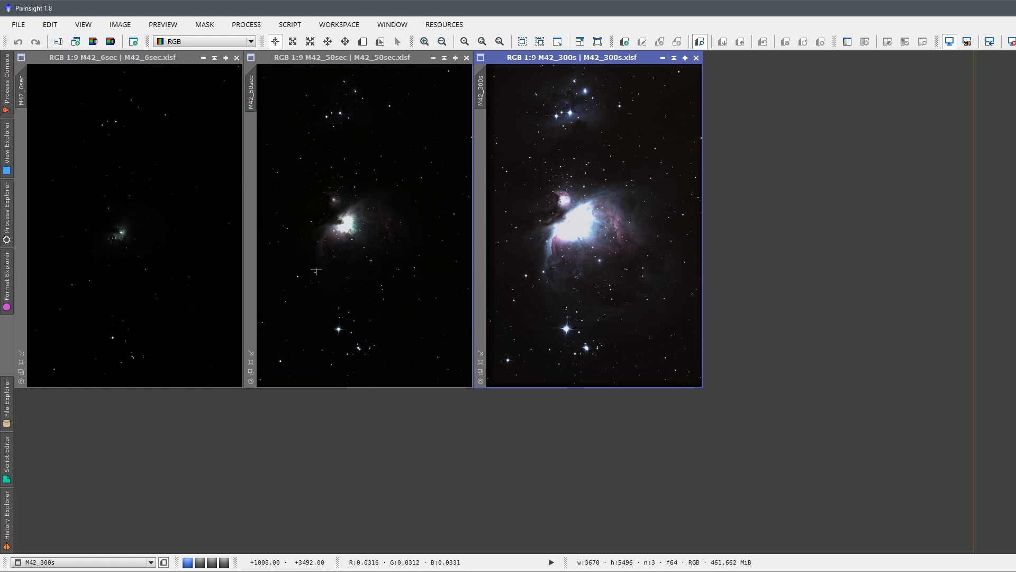
Step: Zoom in and out on the unstretched 6 s and 50 s frames to inspect them
left_click(115, 263)
scroll(113, 261, "up", 6)
left_click_drag(100, 283, 177, 243)
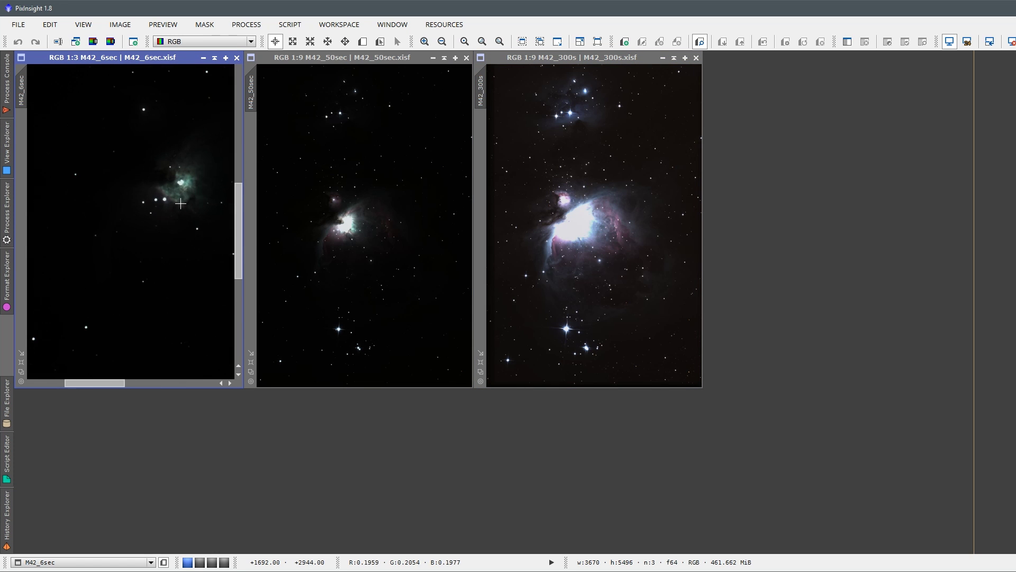
scroll(181, 203, "up", 1)
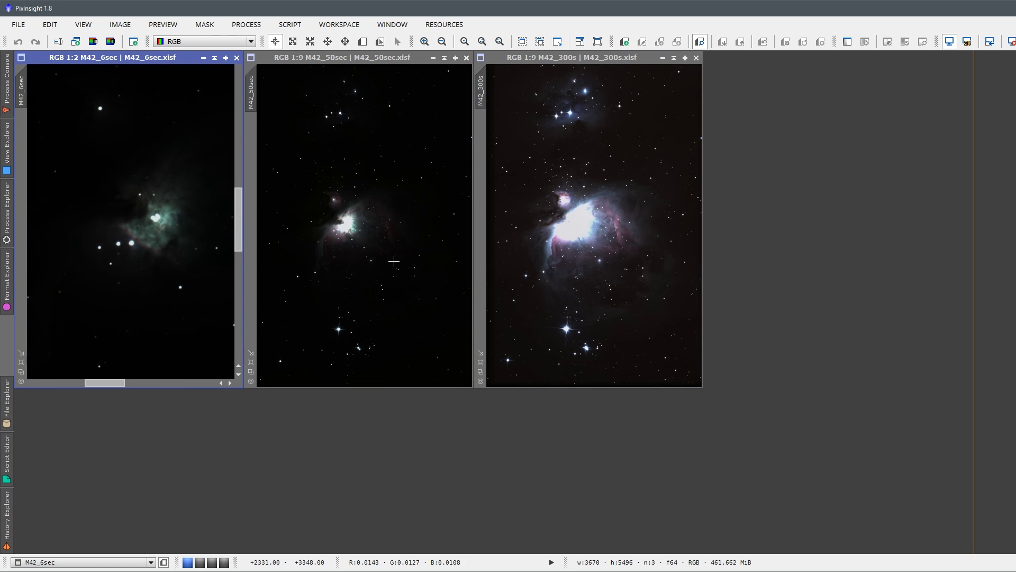
left_click(397, 245)
scroll(397, 244, "up", 4)
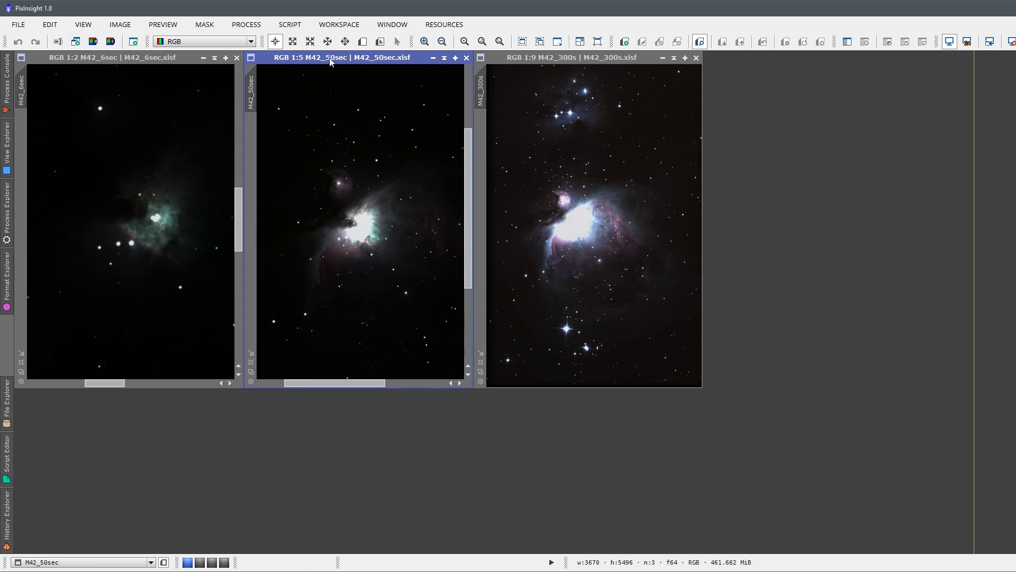
scroll(367, 261, "up", 3)
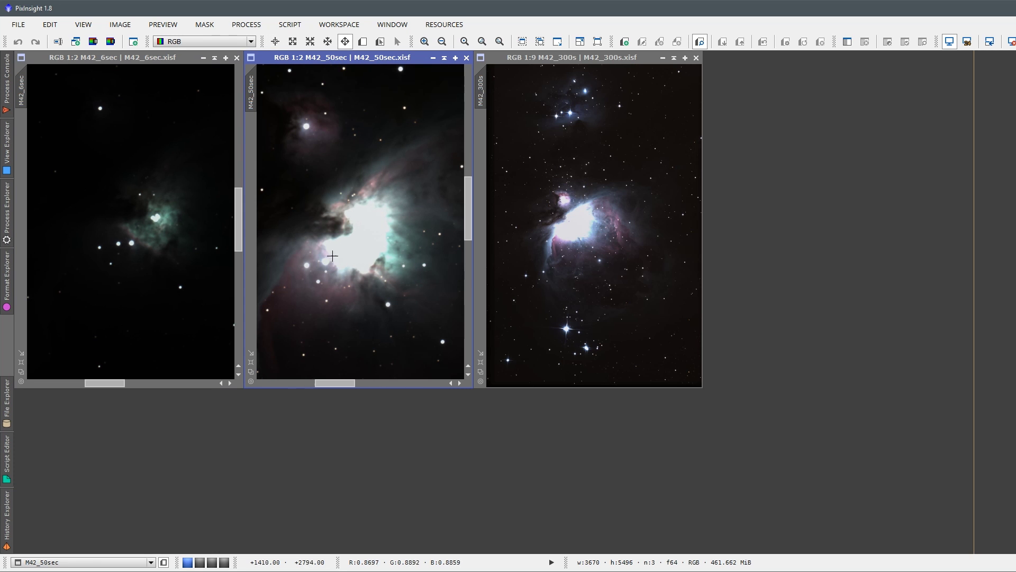
scroll(368, 247, "down", 7)
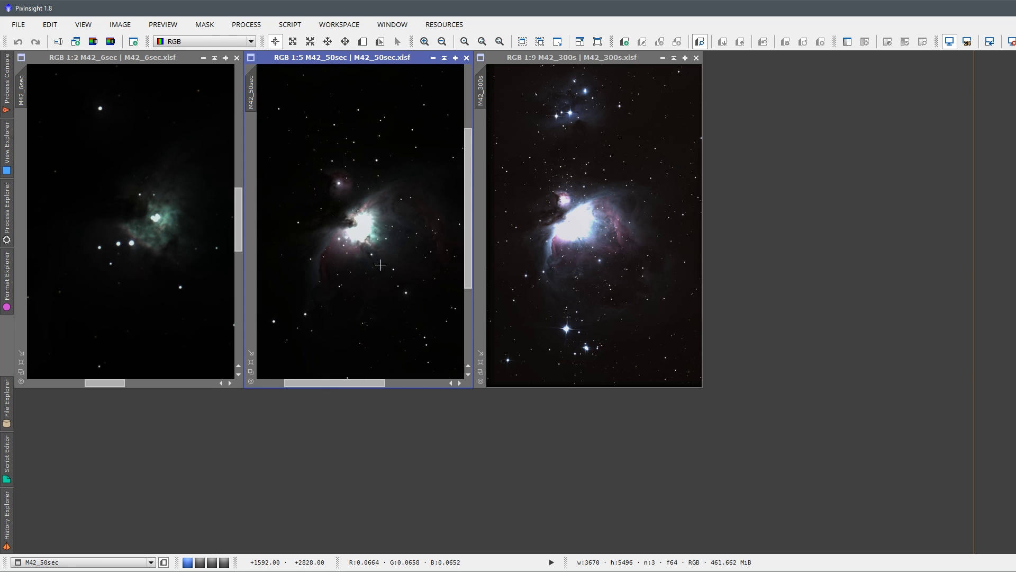
left_click(166, 272)
scroll(166, 272, "down", 7)
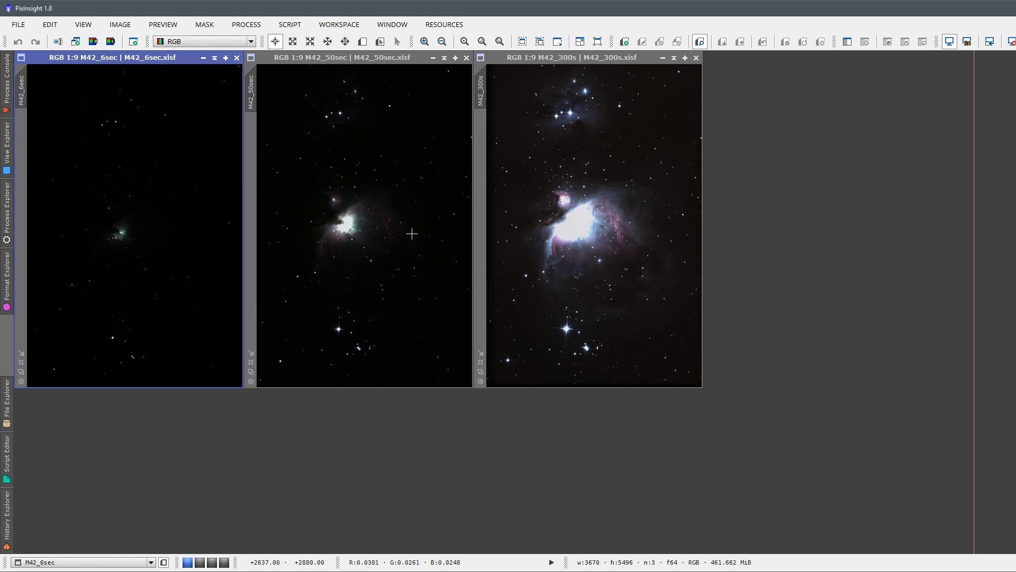
left_click(596, 249)
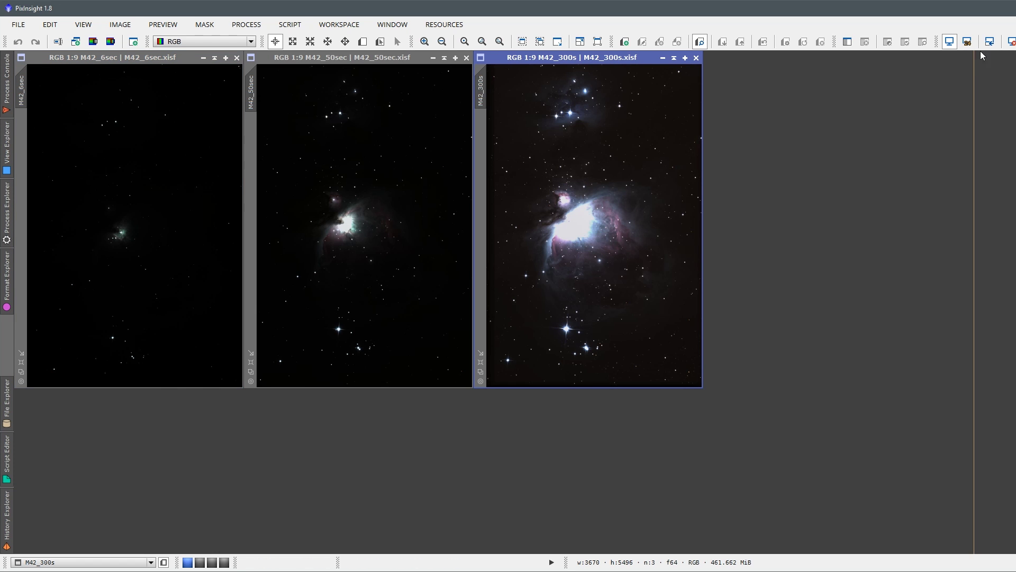
left_click(390, 228)
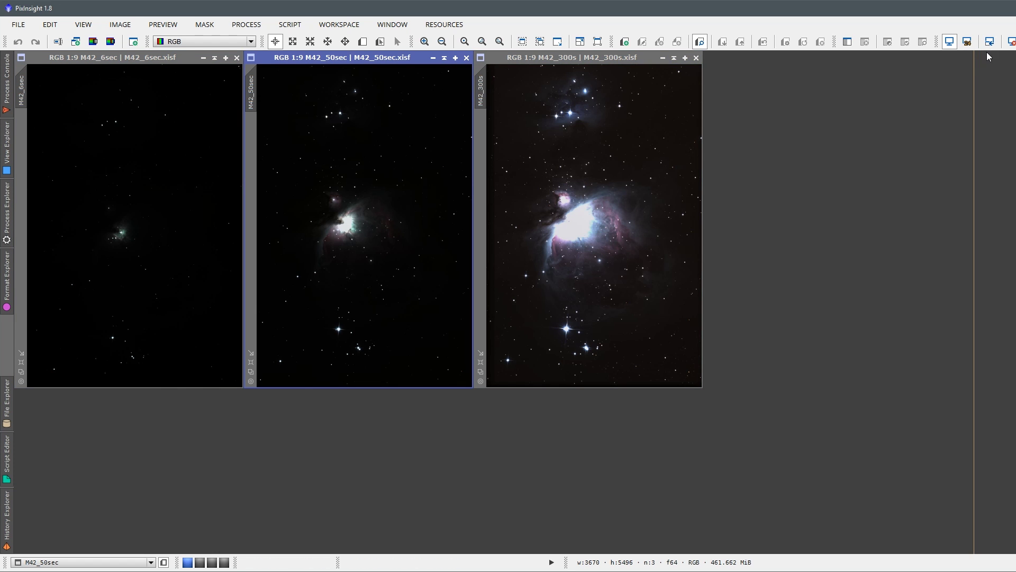
Step: Re-apply STF AutoStretch (Ctrl+A) to the 50 s, 6 s and 300 s exposures
key("ctrl+a")
left_click(183, 281)
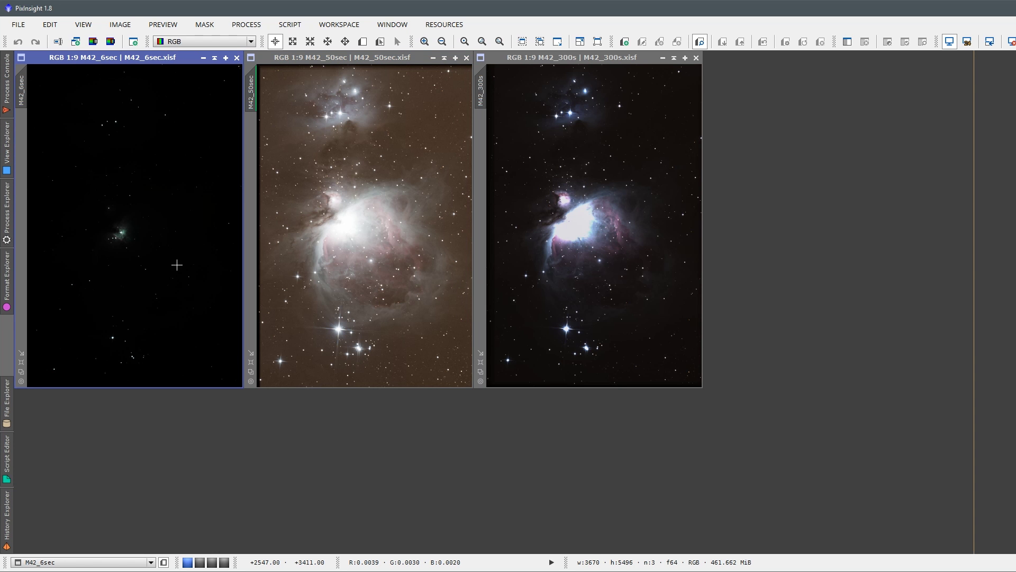
key("ctrl+a")
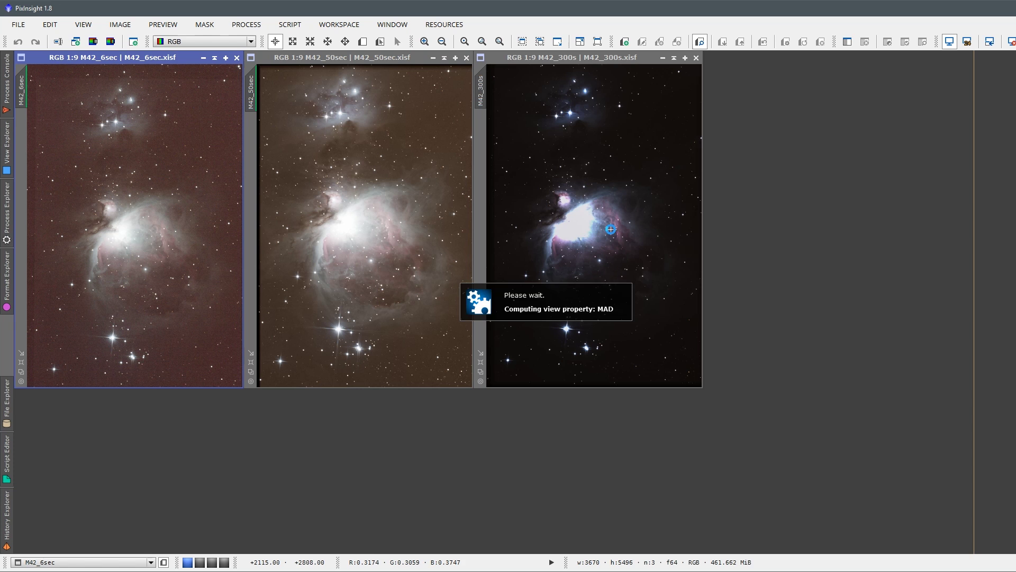
left_click(611, 229)
key("ctrl+a")
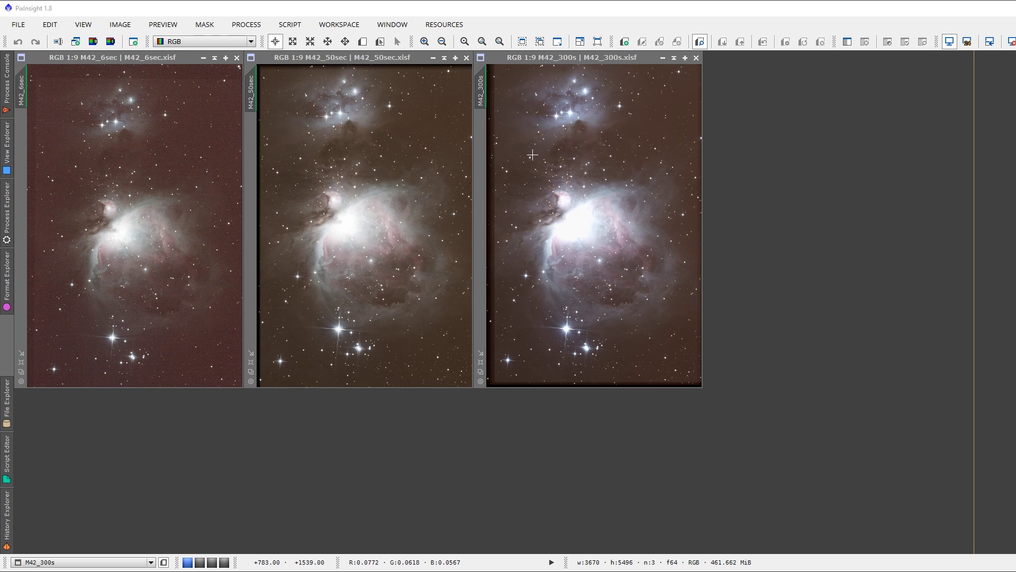
Step: Open StarAlignment and set M42_300s as the reference image
left_click(246, 25)
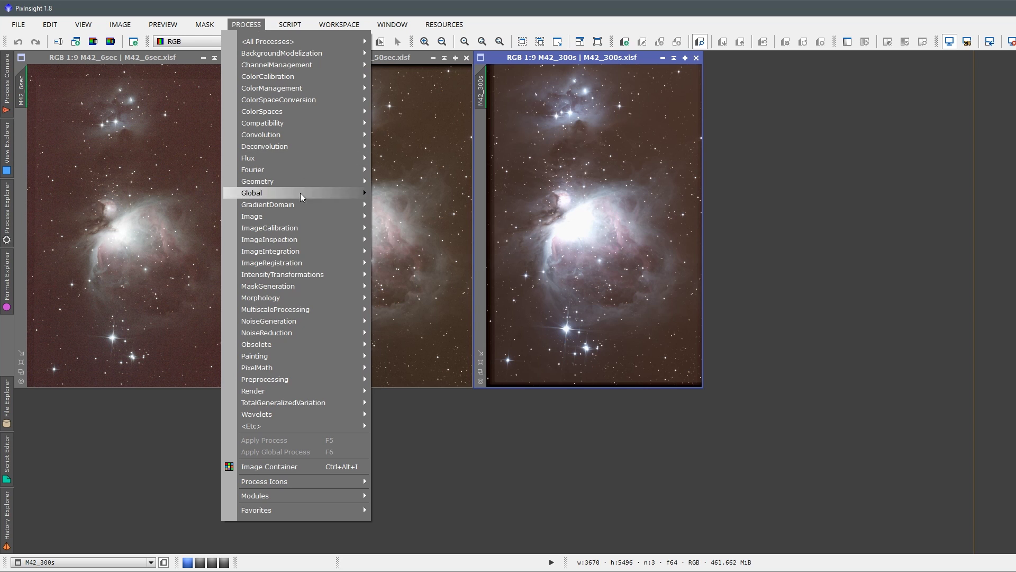
mouse_move(303, 261)
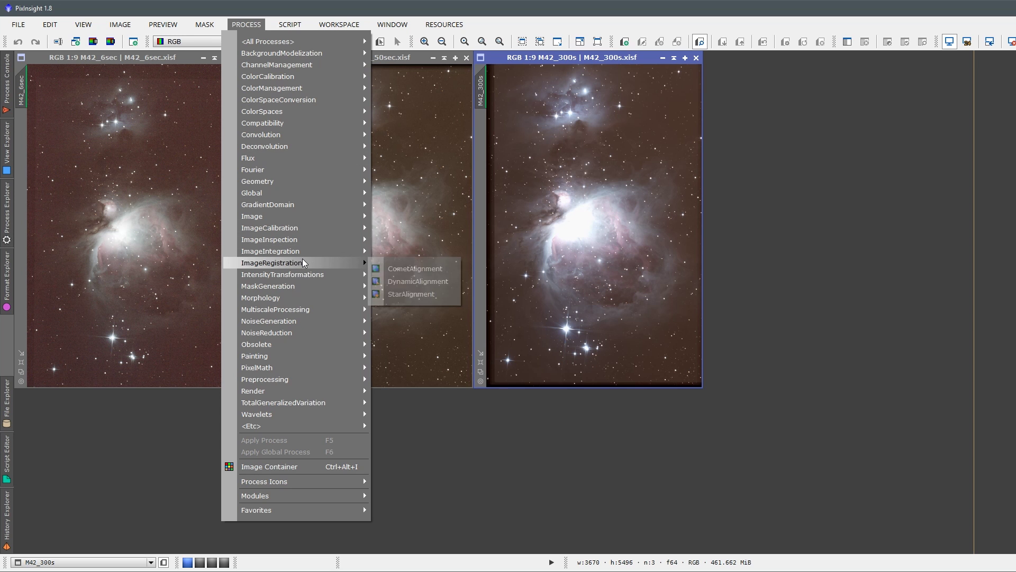
left_click(417, 294)
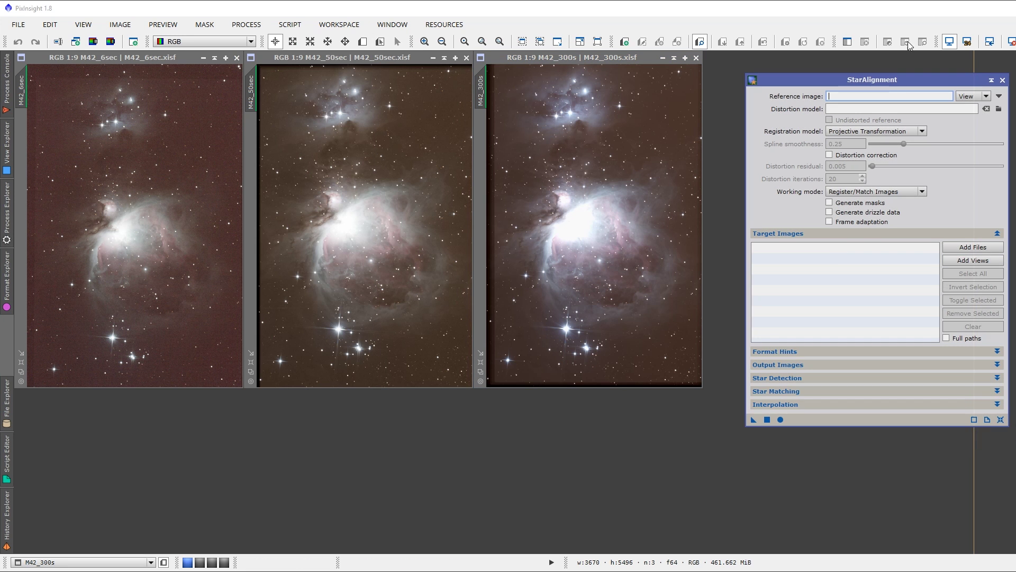
left_click_drag(902, 83, 867, 60)
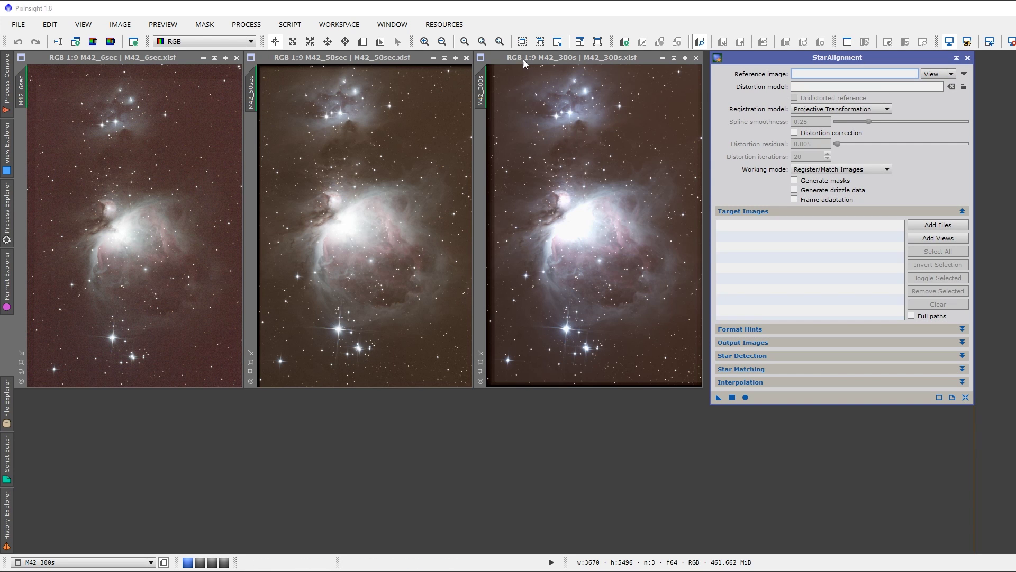
left_click(553, 233)
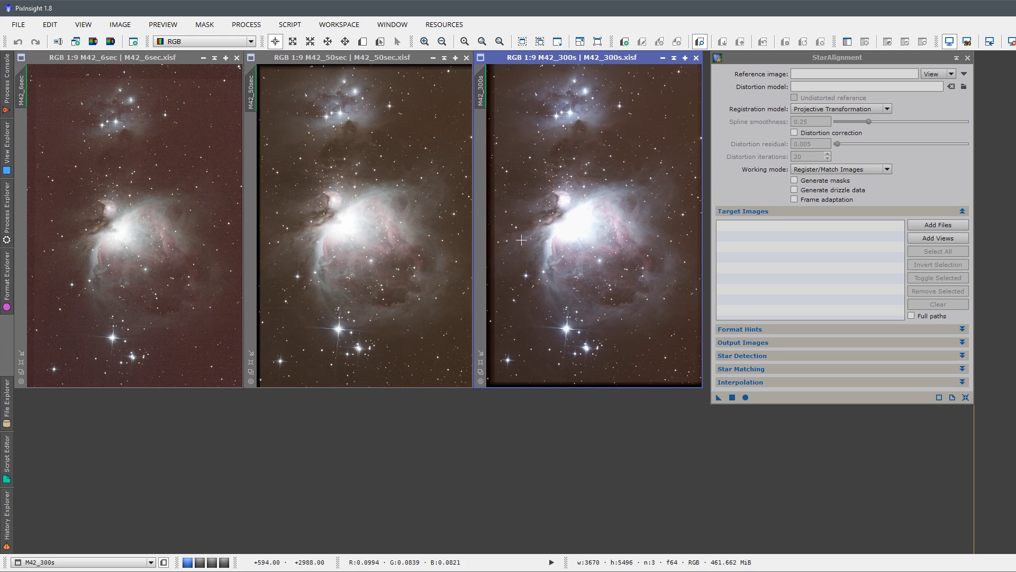
left_click(930, 75)
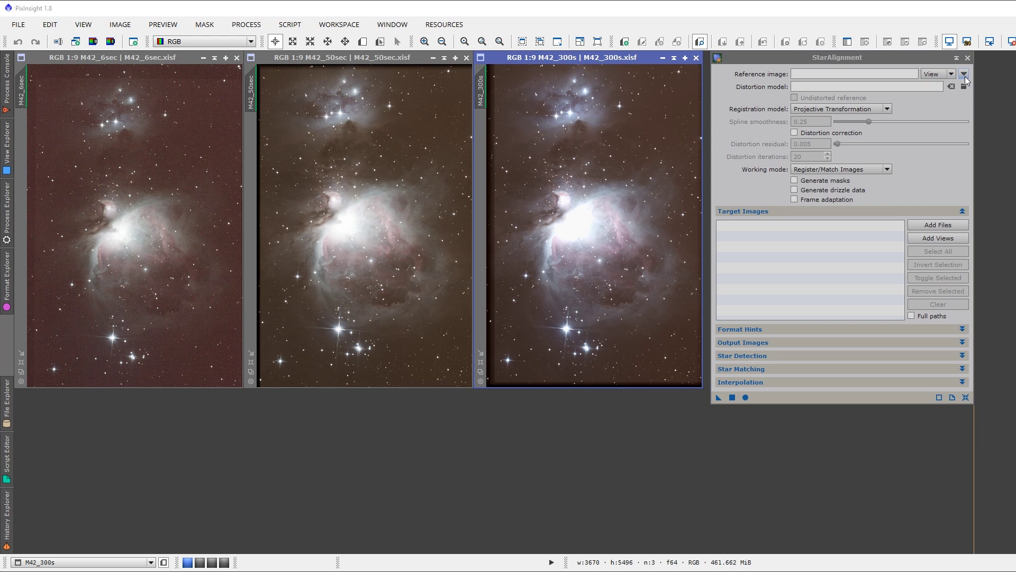
left_click(513, 272)
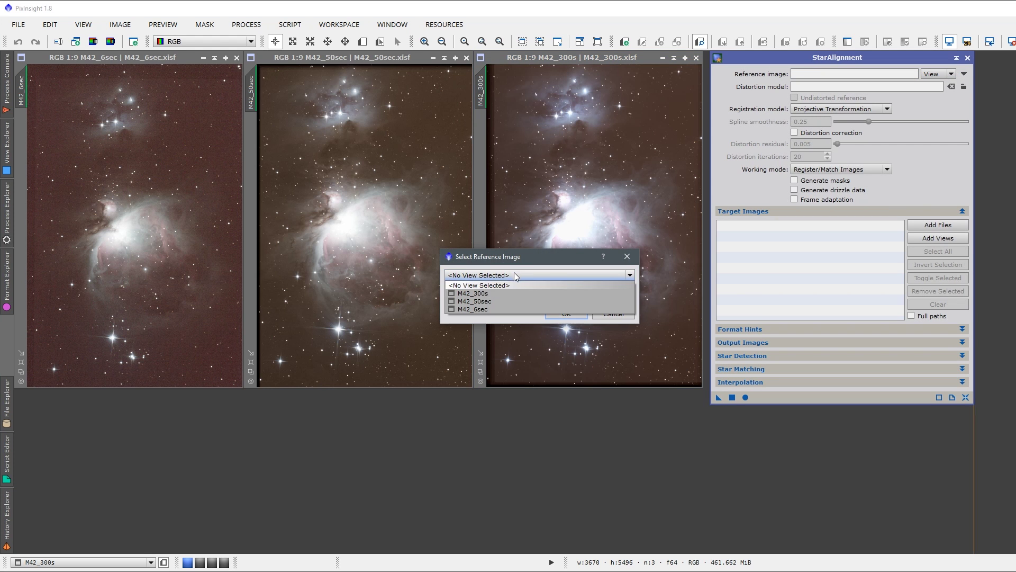
left_click(451, 293)
left_click(555, 315)
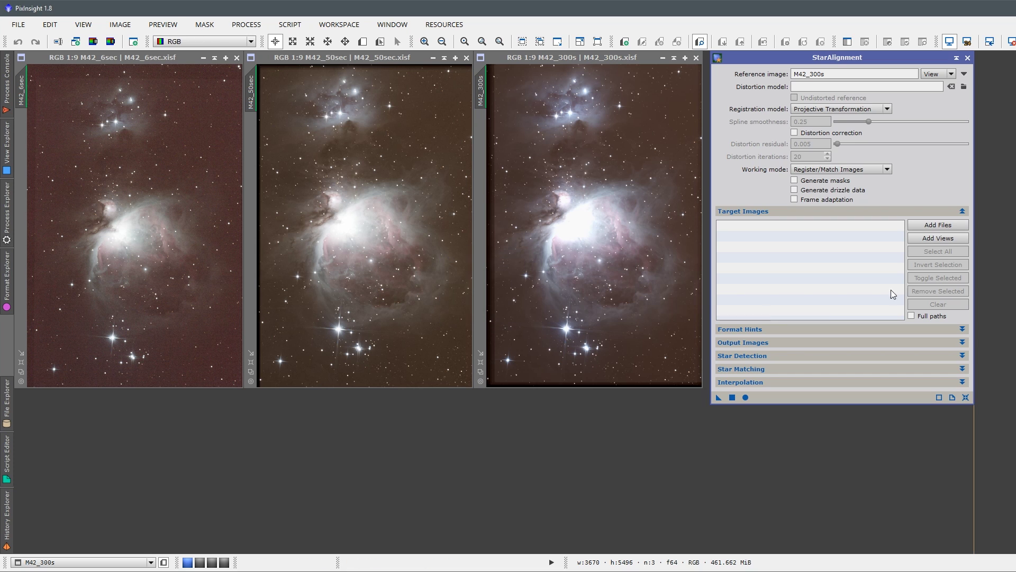
Step: Add M42_6sec and M42_50sec as alignment targets and run Apply Global
left_click(930, 239)
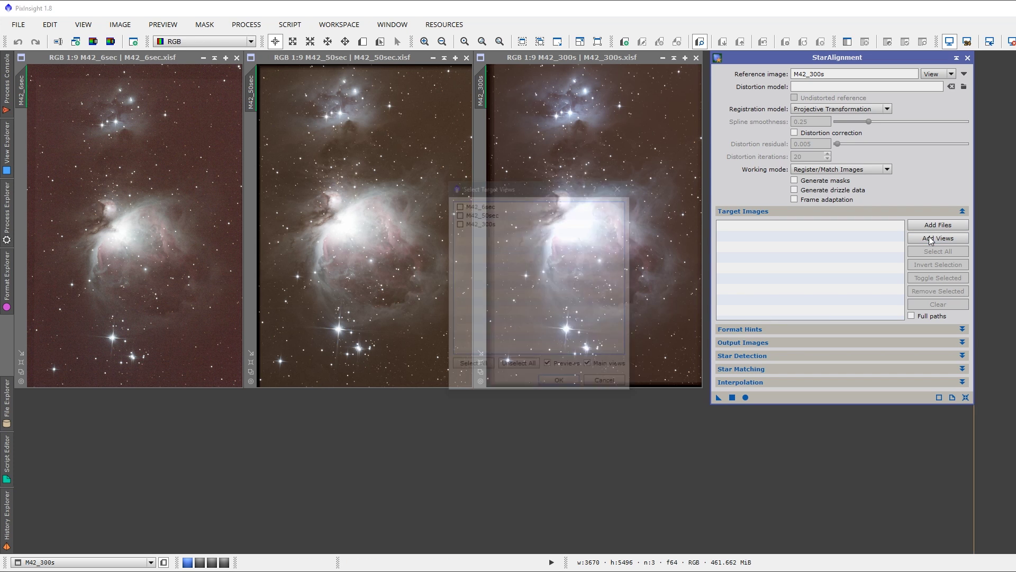
left_click(458, 205)
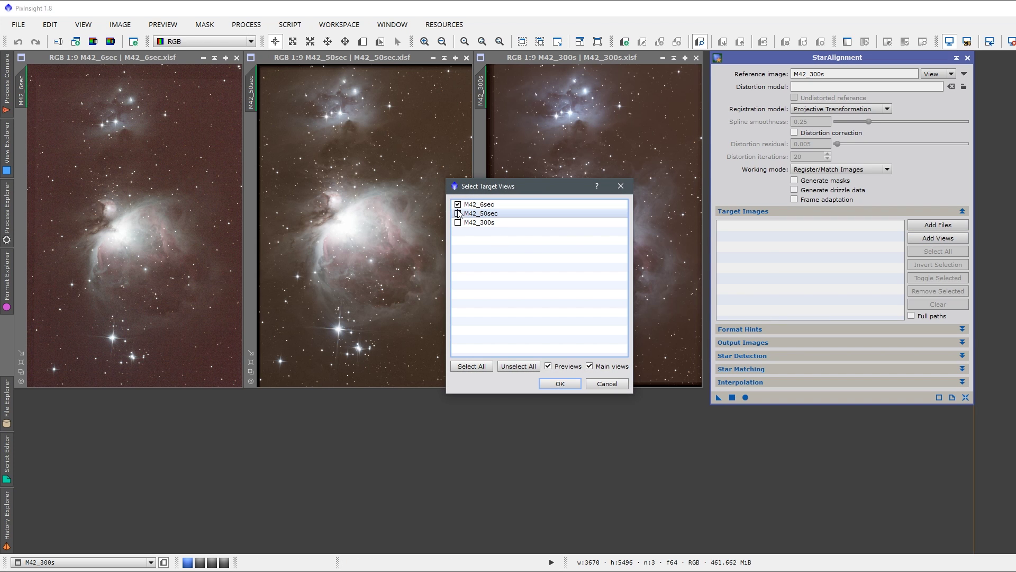
left_click(559, 383)
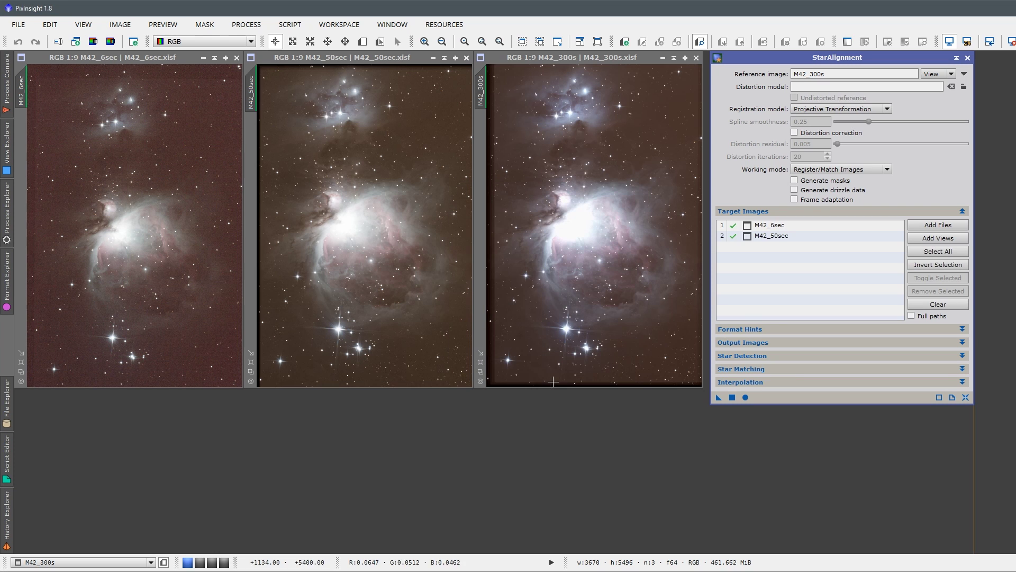
left_click(745, 397)
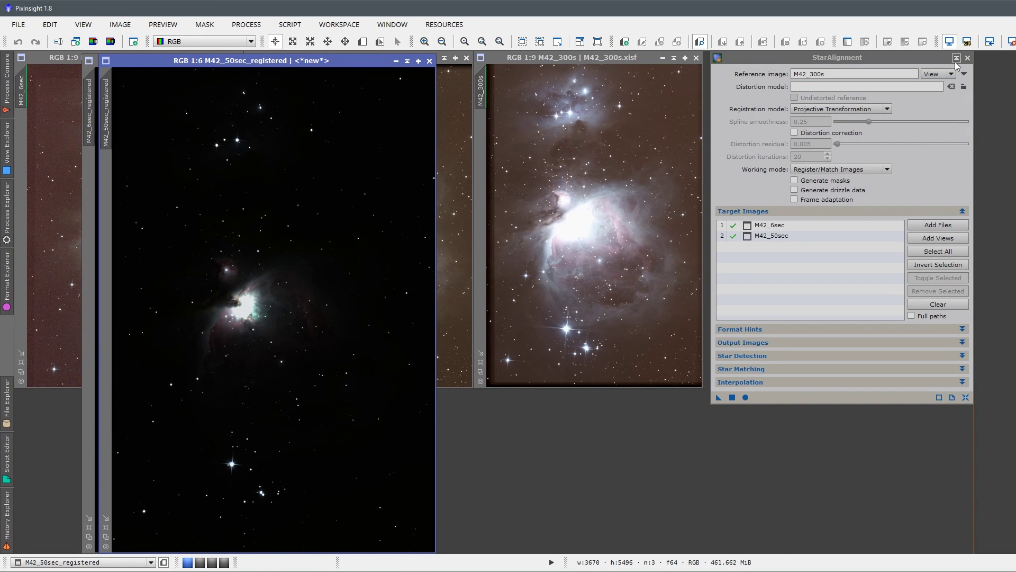
Step: Close StarAlignment, zoom both registered images to 1:9 and place them side by side
left_click(971, 61)
left_click_drag(255, 62, 596, 59)
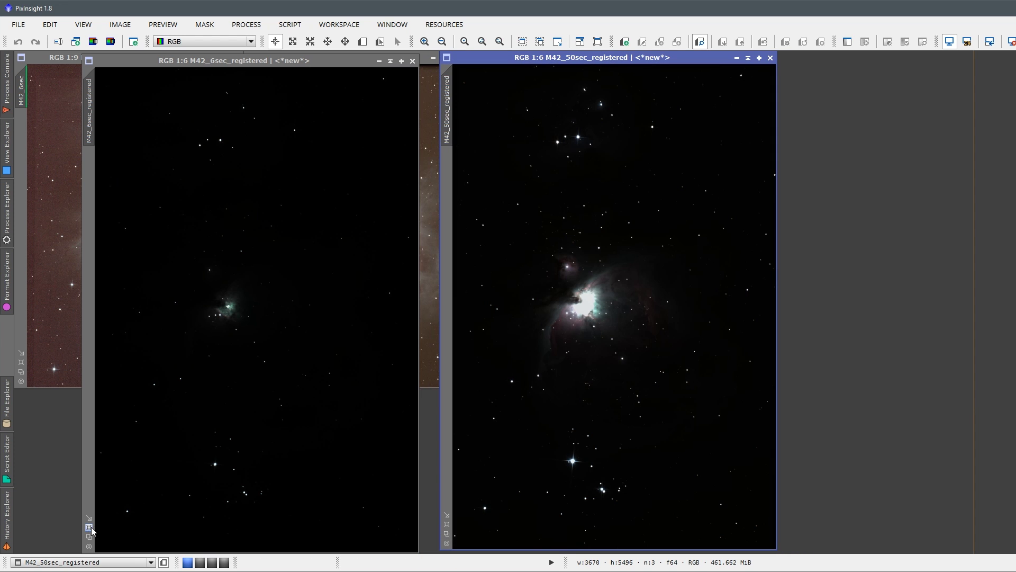
left_click(407, 529)
left_click(89, 536)
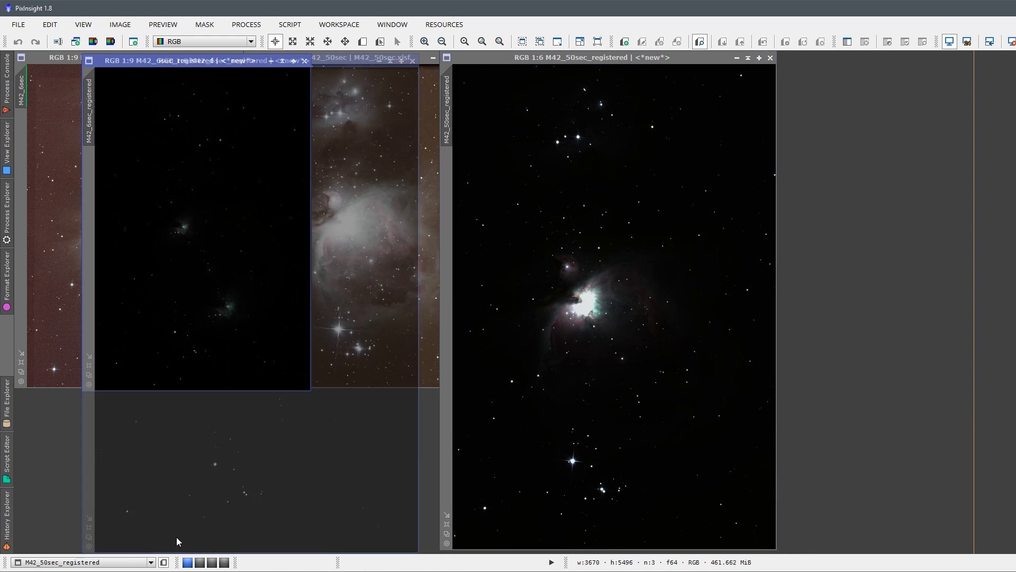
left_click(454, 536)
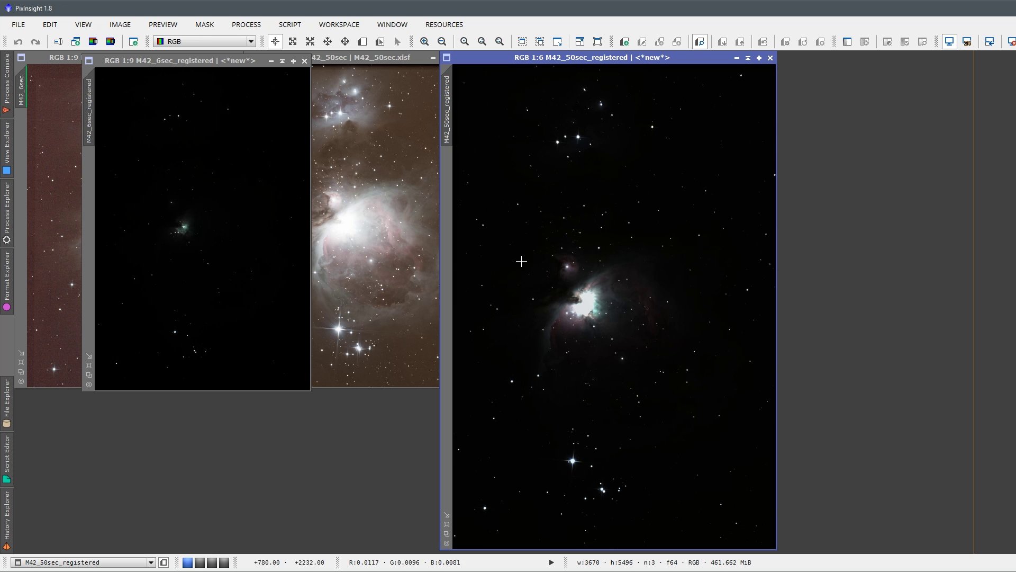
left_click(446, 535)
left_click_drag(542, 59, 385, 178)
left_click_drag(244, 60, 185, 183)
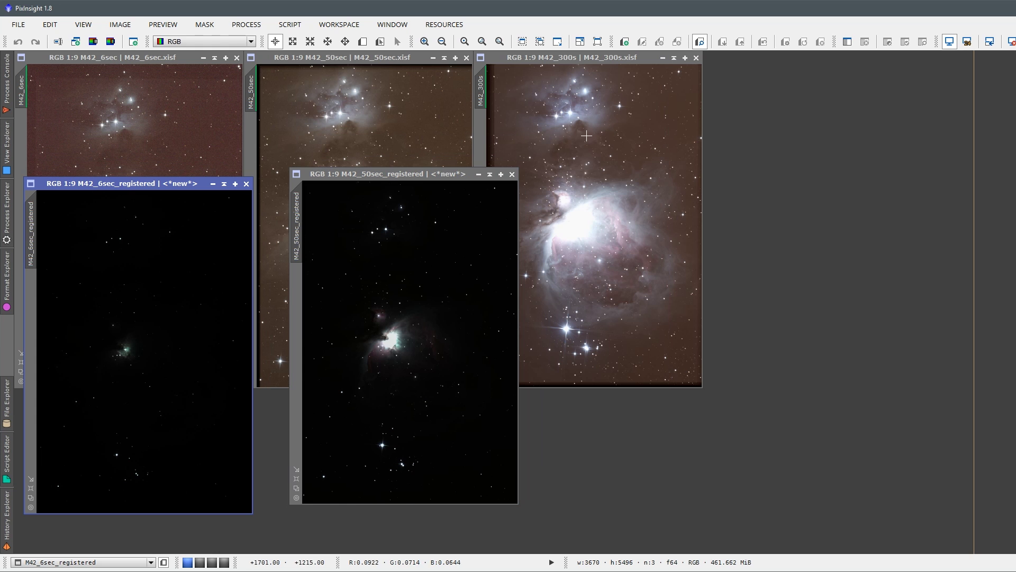
left_click(383, 174)
left_click_drag(384, 174, 348, 183)
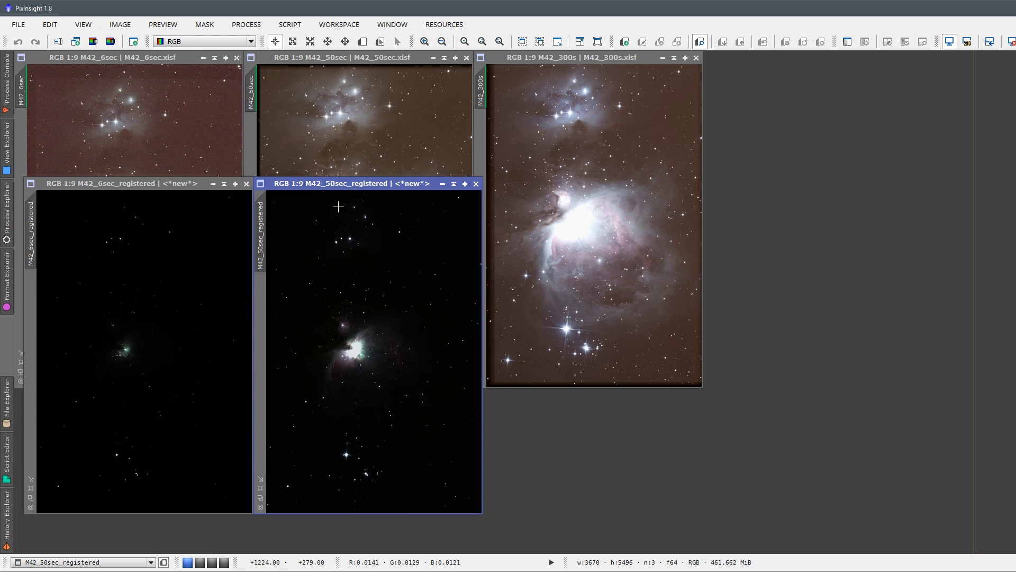
Step: Auto-stretch M42_6sec_registered and M42_50sec_registered with Ctrl+A
key("ctrl+Tab")
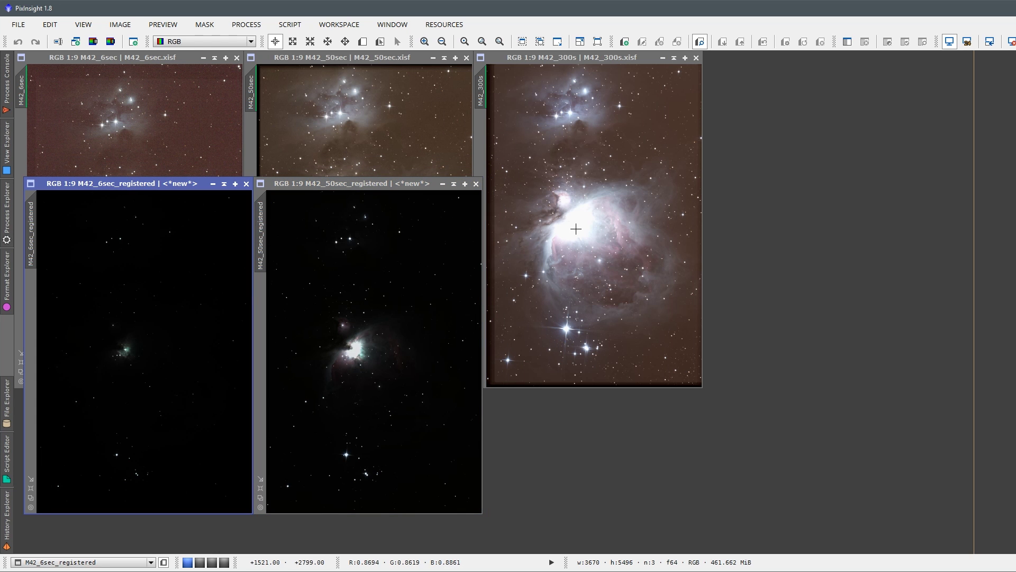
left_click(561, 243)
left_click(167, 370)
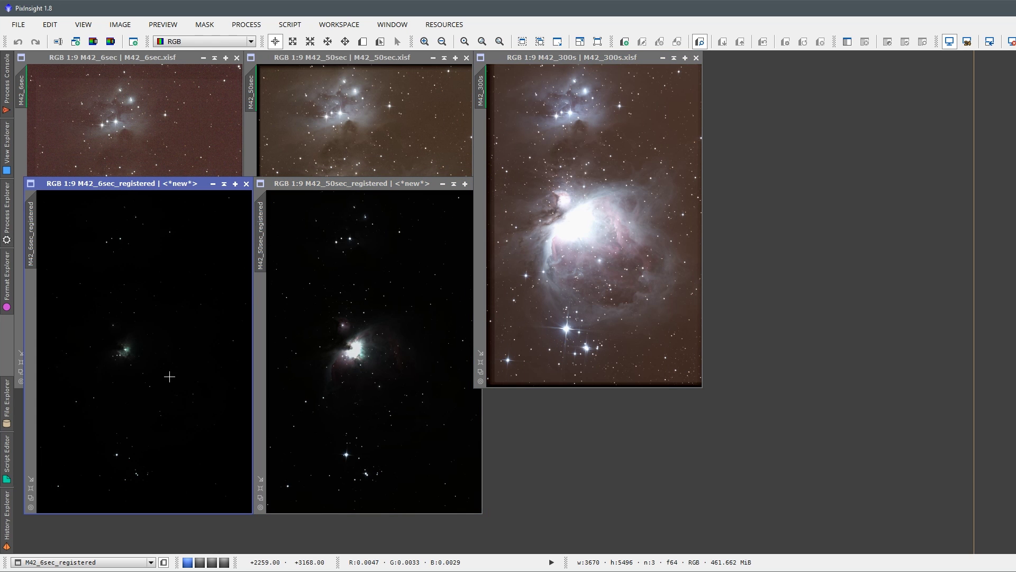
key("ctrl+a")
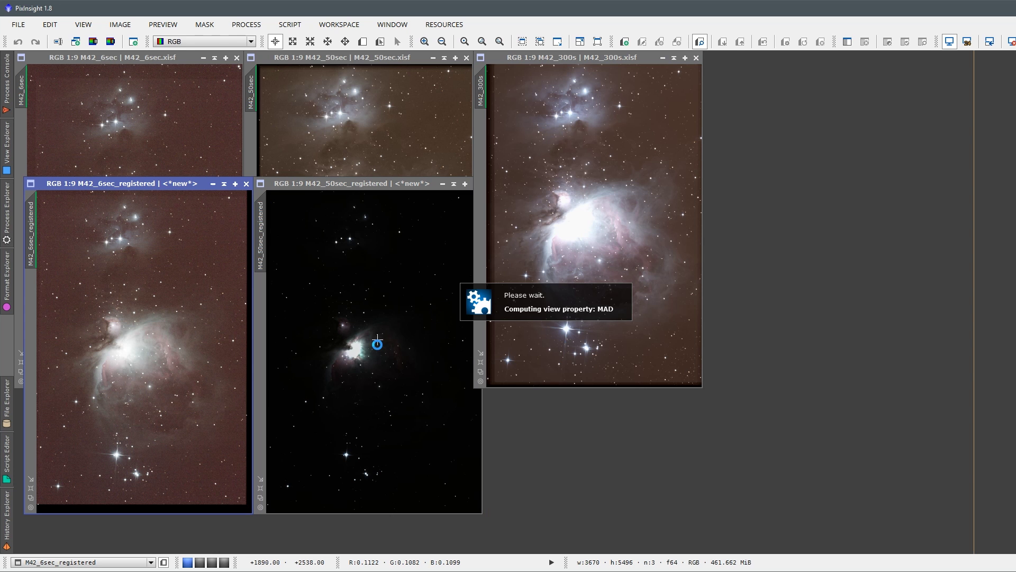
left_click(367, 343)
key("ctrl+a")
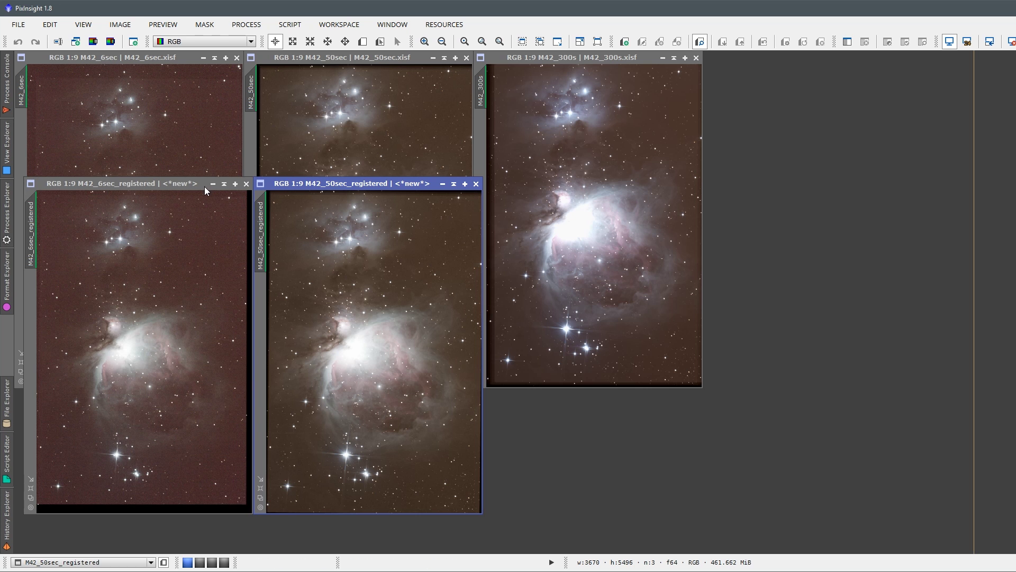
Step: Rearrange the windows to compare M42_6sec and its registered version against M42_300s
left_click_drag(205, 186, 185, 230)
left_click(233, 358)
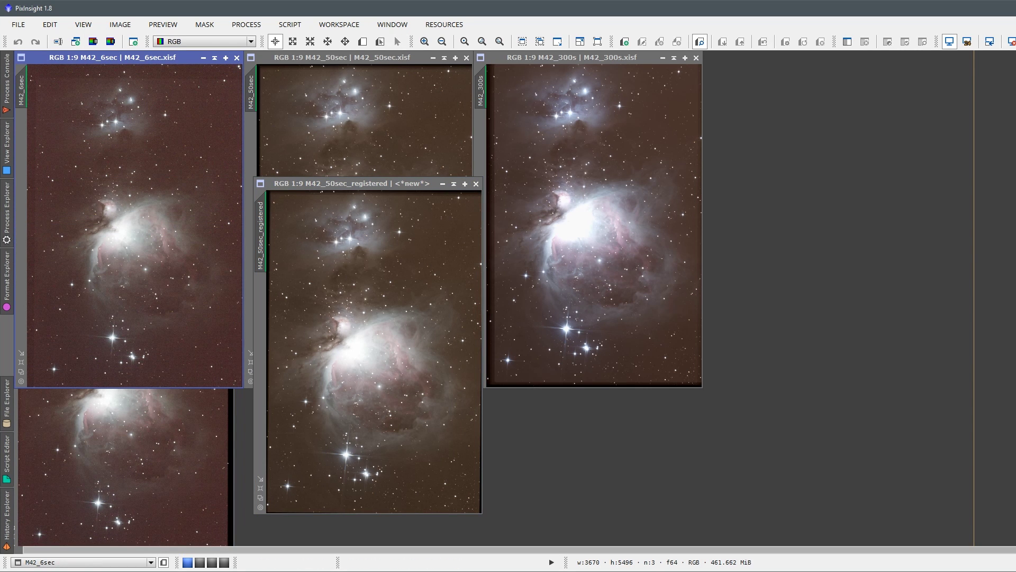
left_click(222, 396)
left_click_drag(113, 231, 579, 62)
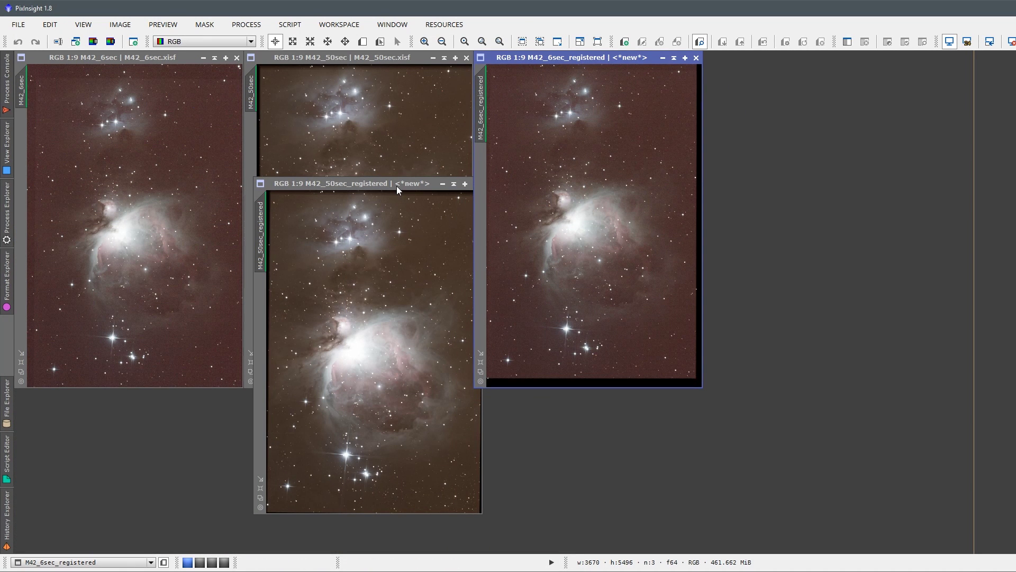
left_click_drag(399, 185, 294, 206)
left_click_drag(596, 59, 702, 177)
left_click_drag(146, 55, 608, 56)
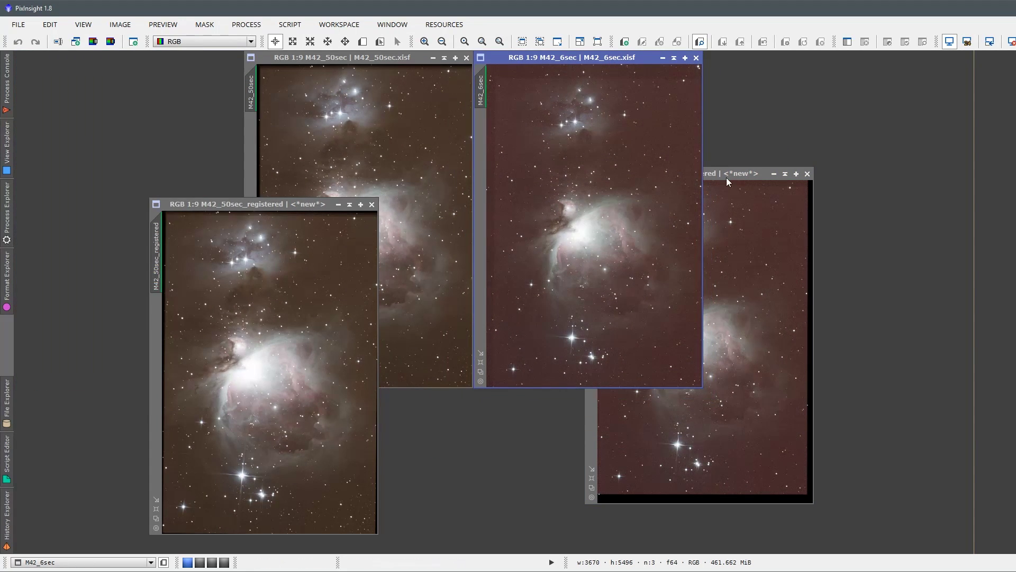
left_click_drag(726, 176, 859, 190)
left_click_drag(601, 56, 145, 68)
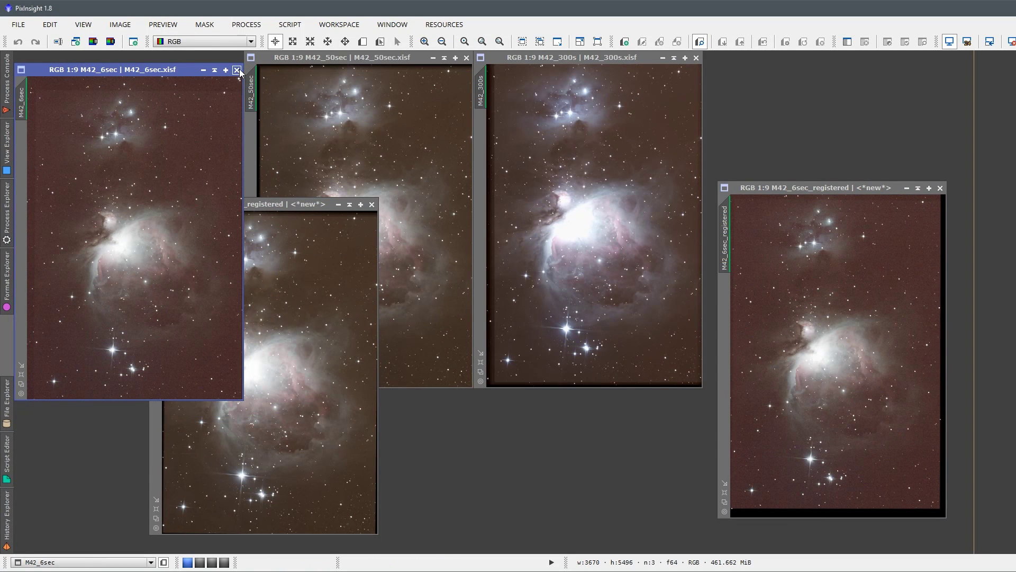
Step: Close the original 6 s and 50 s exposures and move the registered images into place
left_click(238, 70)
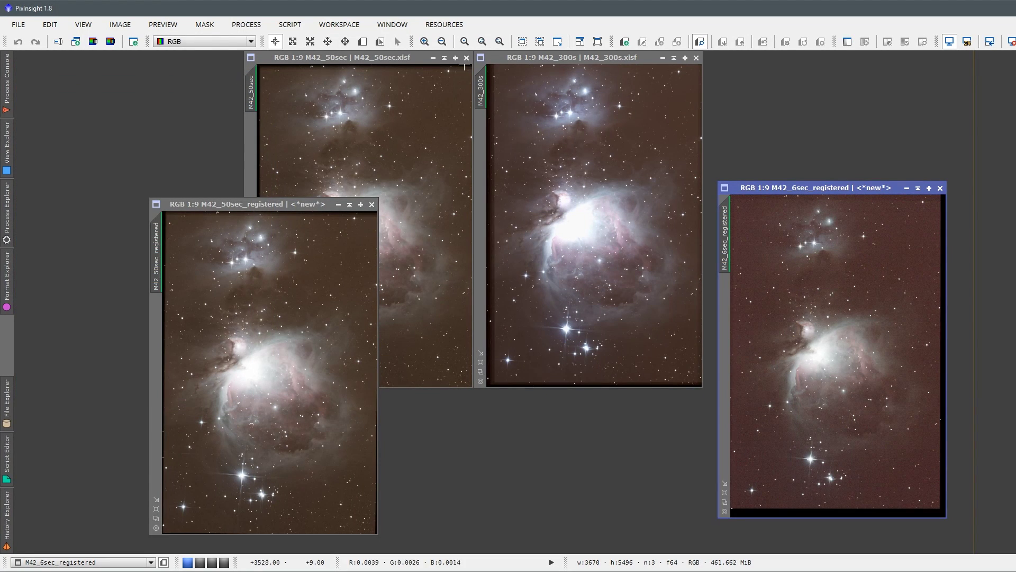
left_click(467, 58)
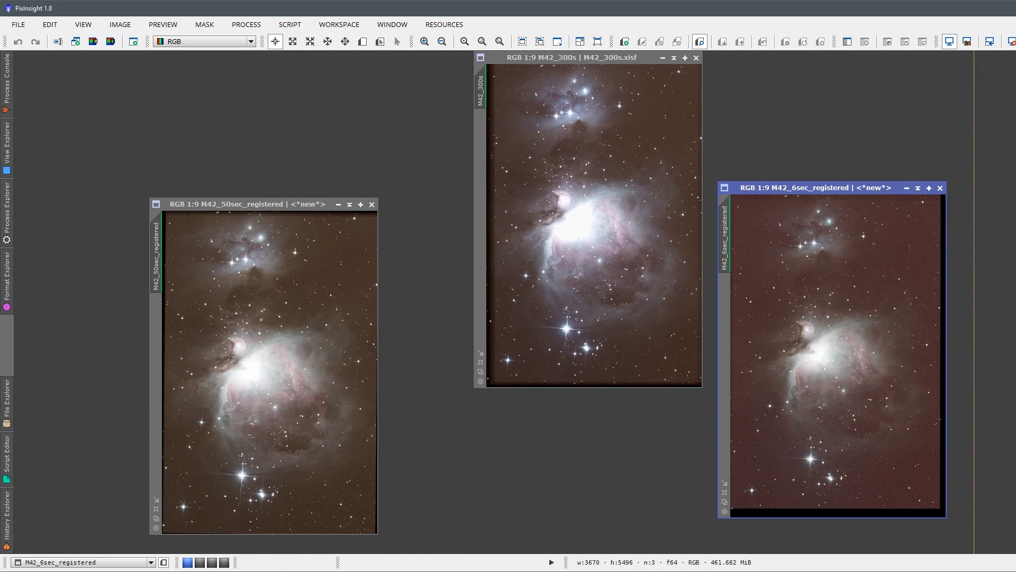
left_click_drag(291, 204, 395, 36)
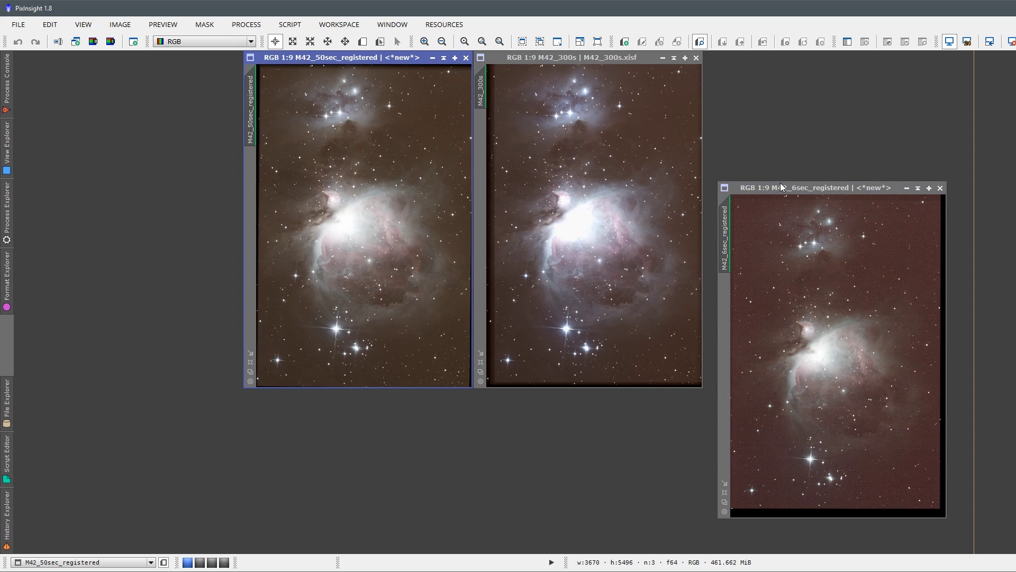
left_click_drag(783, 188, 78, 53)
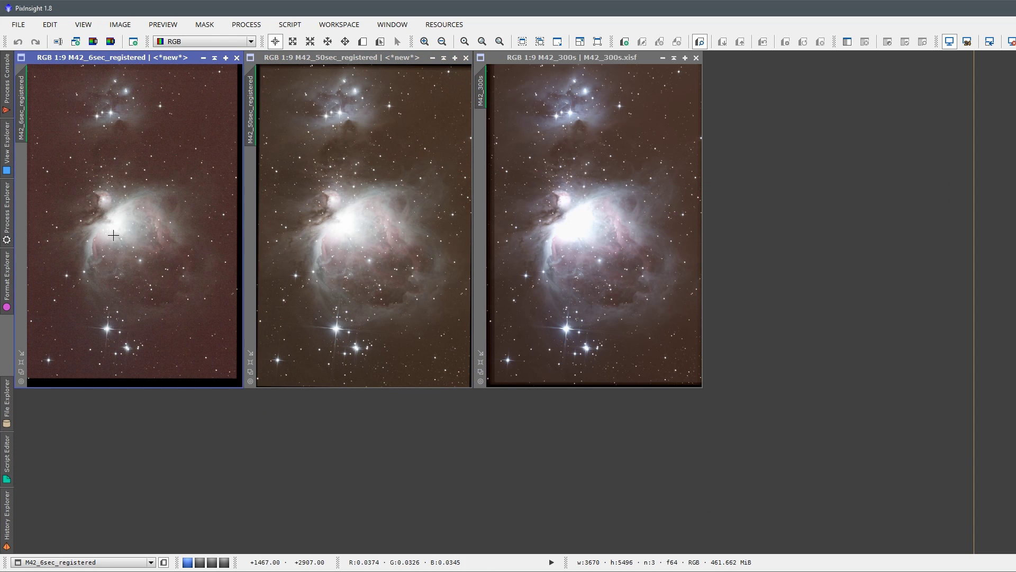
Step: Save M42_6sec_registered as M42_6sec_registered.xisf in the M42_6sec folder
key("ctrl+s")
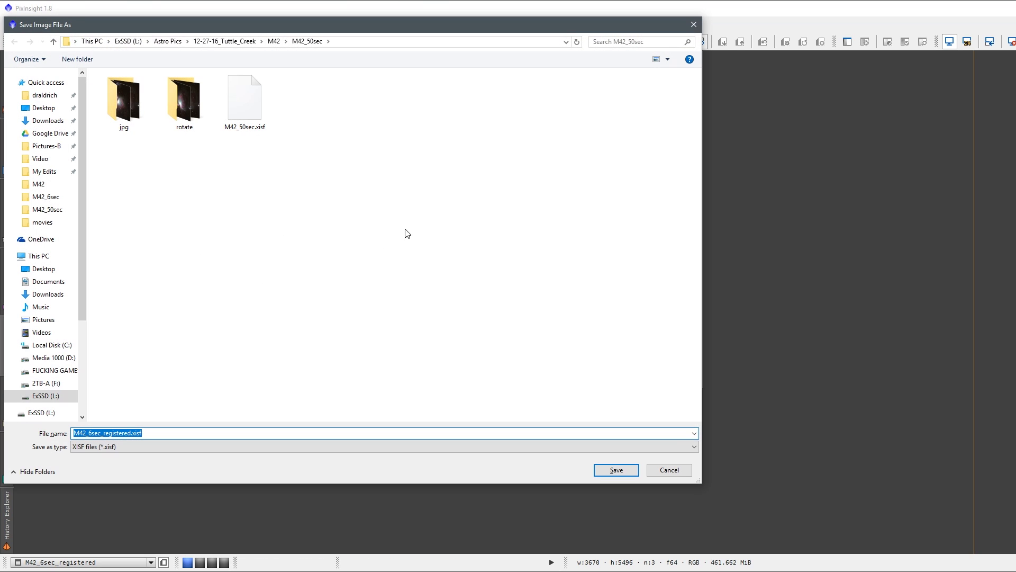
left_click(274, 41)
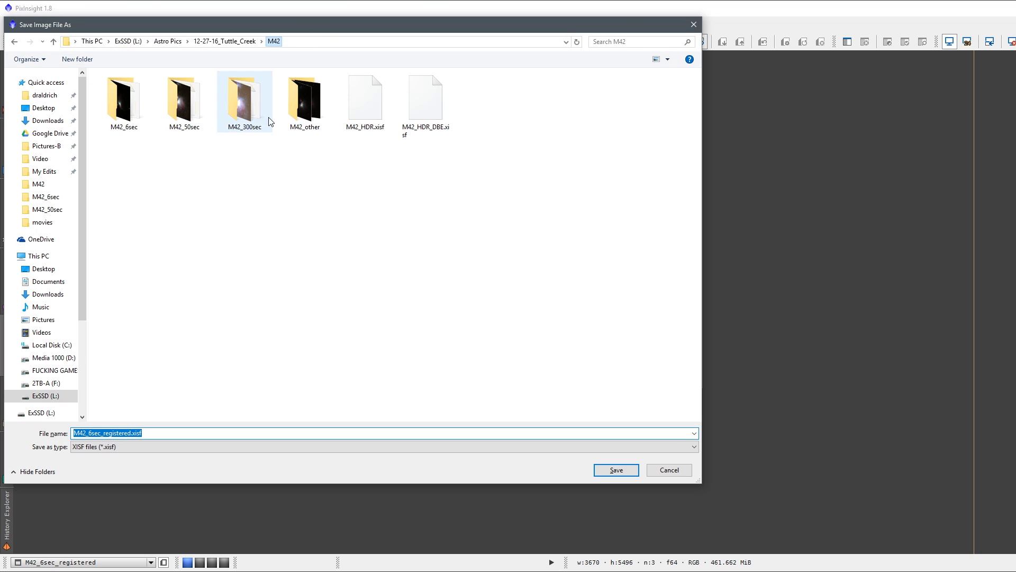
left_click(136, 116)
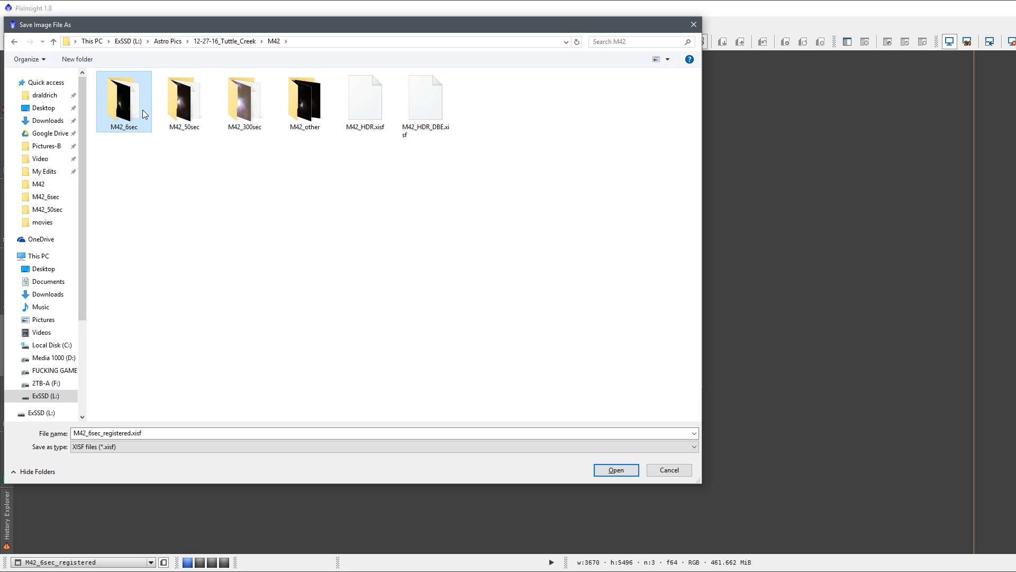
double_click(127, 106)
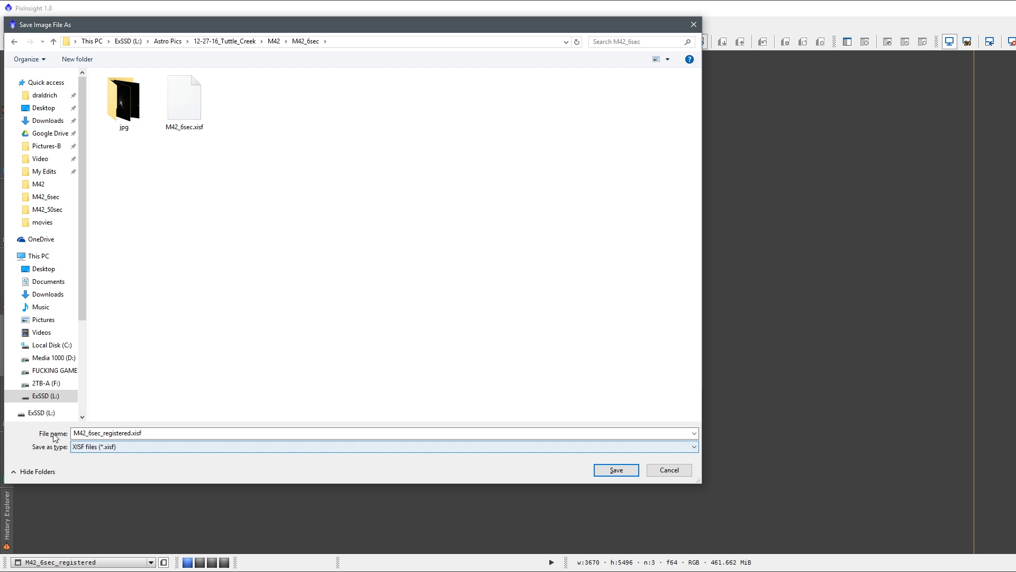
left_click(95, 450)
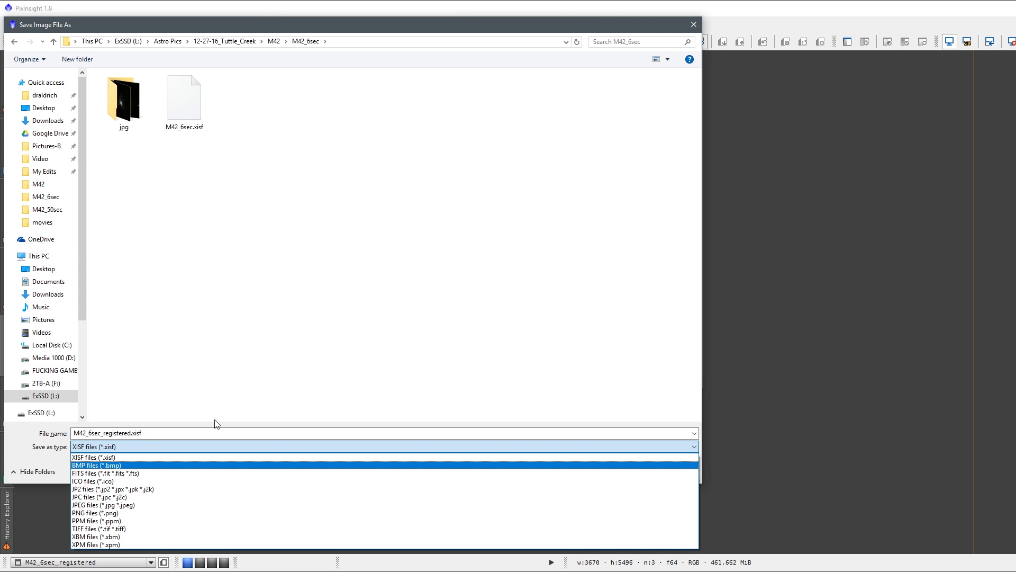
left_click(180, 438)
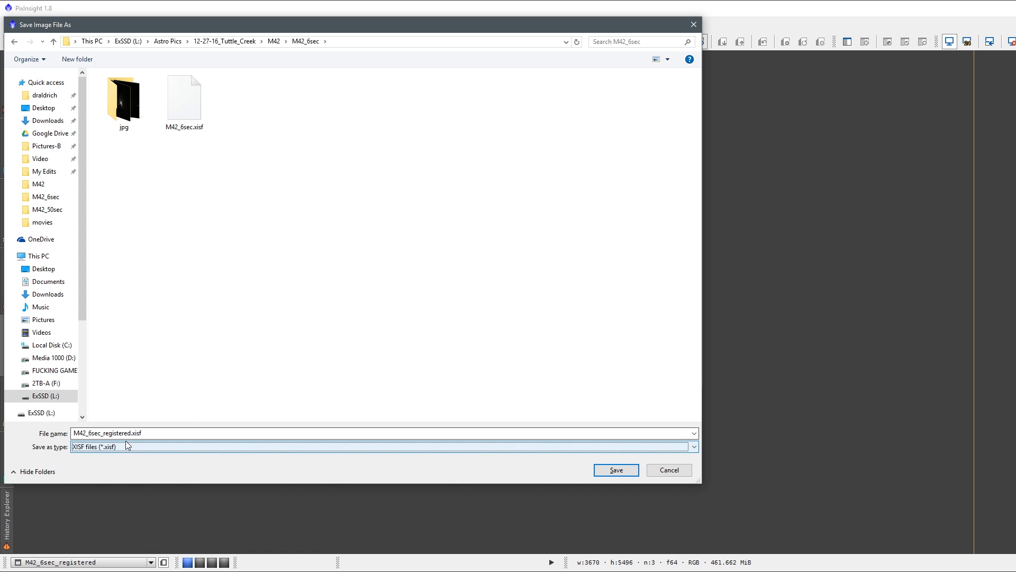
left_click(607, 473)
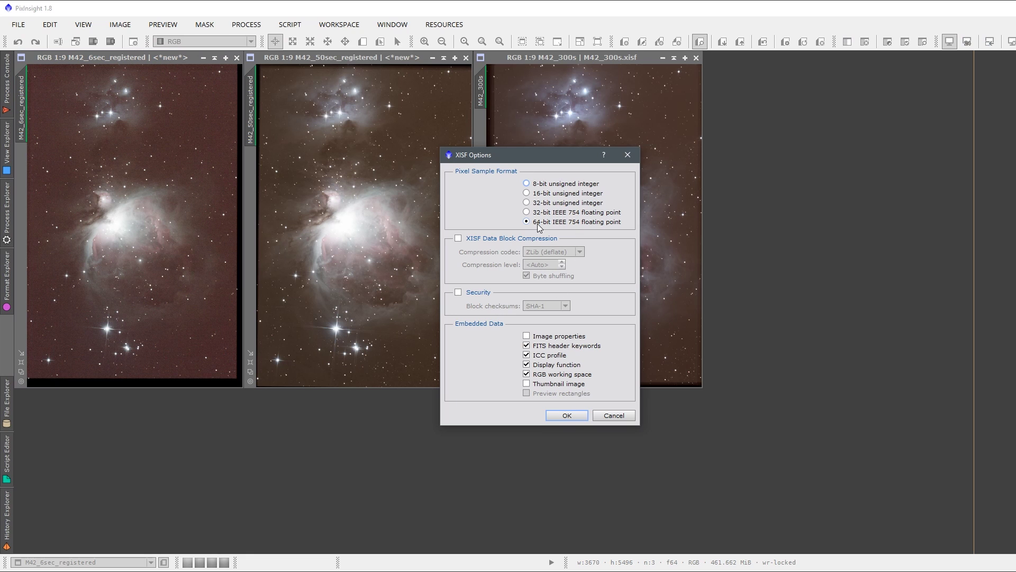
left_click(567, 414)
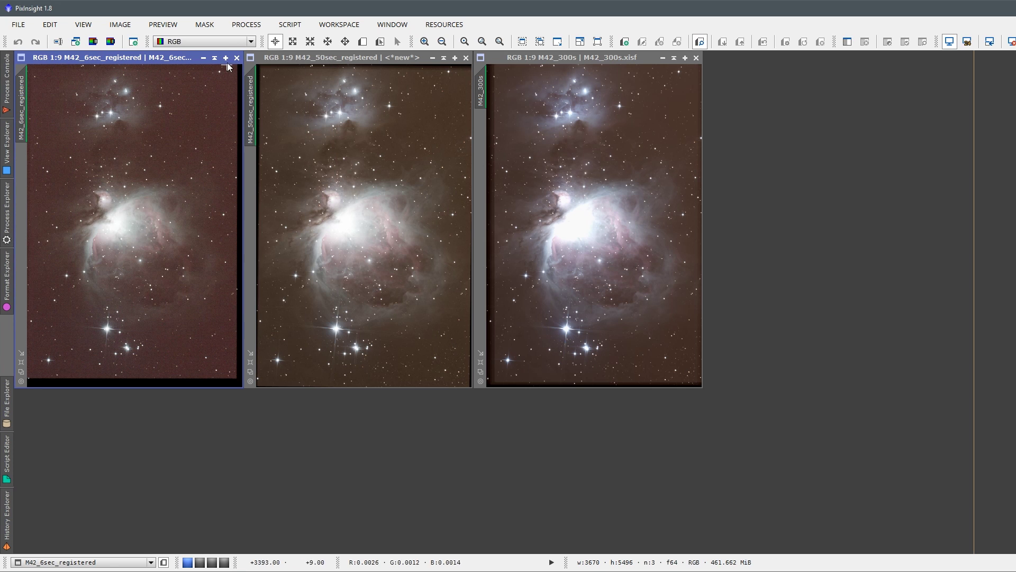
Step: Close the 6 s registered image, save M42_50sec_registered.xisf to M42_50sec, and close it
left_click(236, 57)
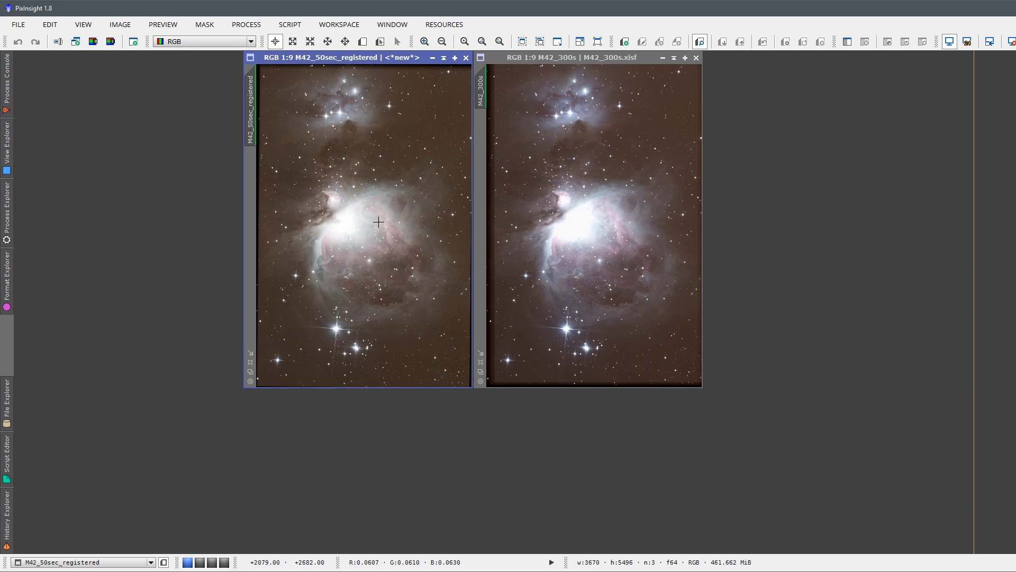
key("ctrl+shift+s")
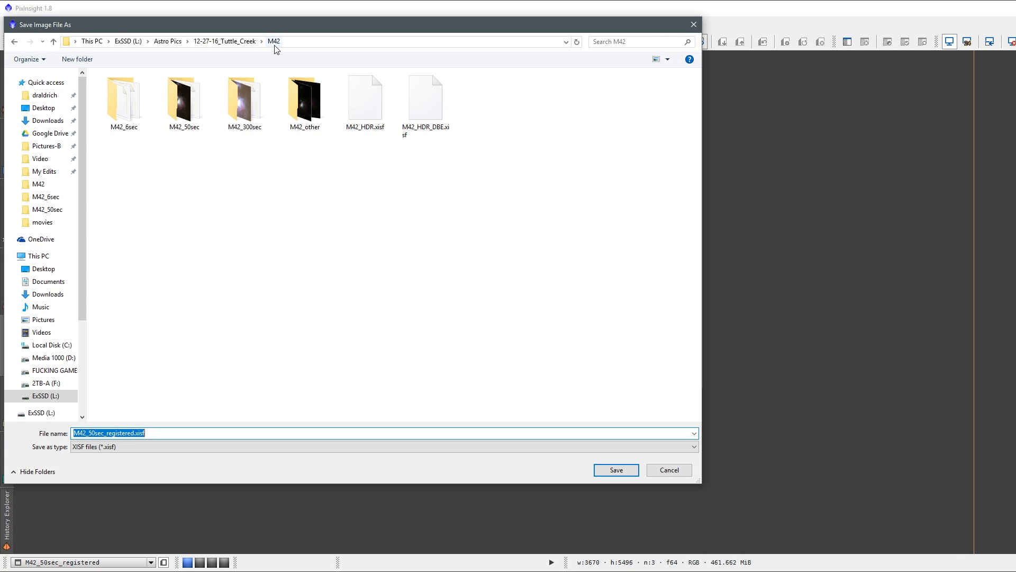
double_click(200, 105)
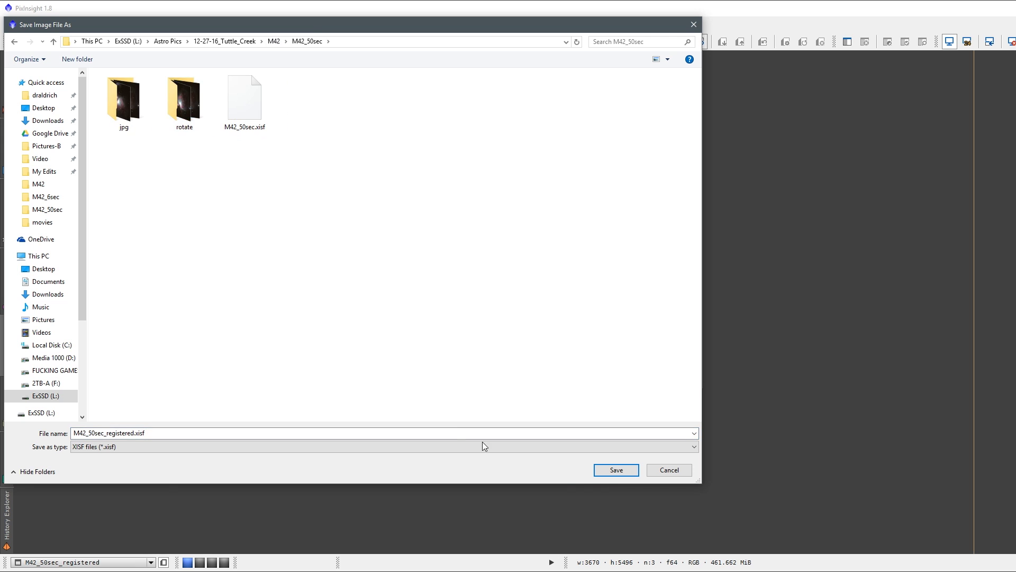
left_click(609, 473)
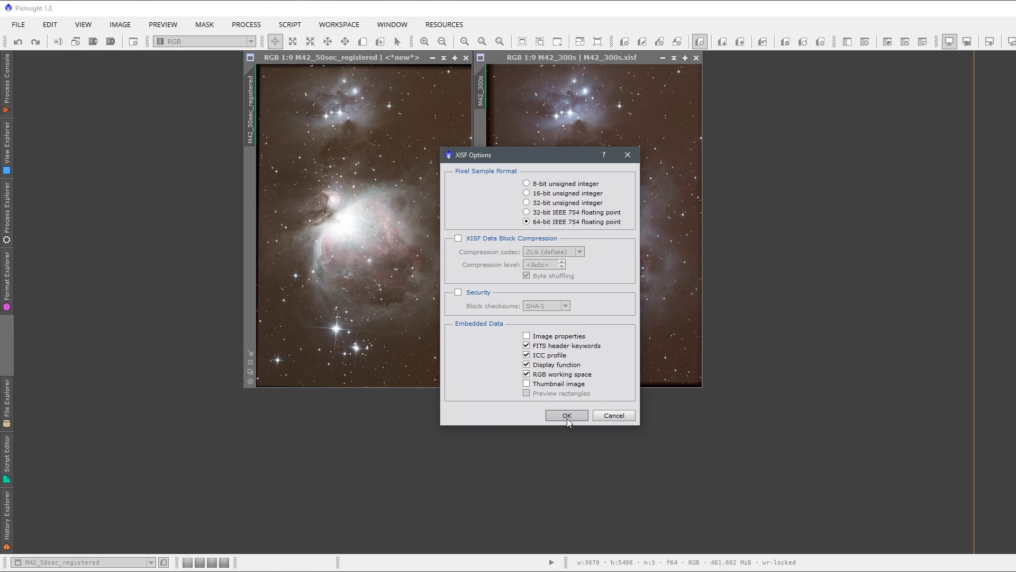
left_click(567, 416)
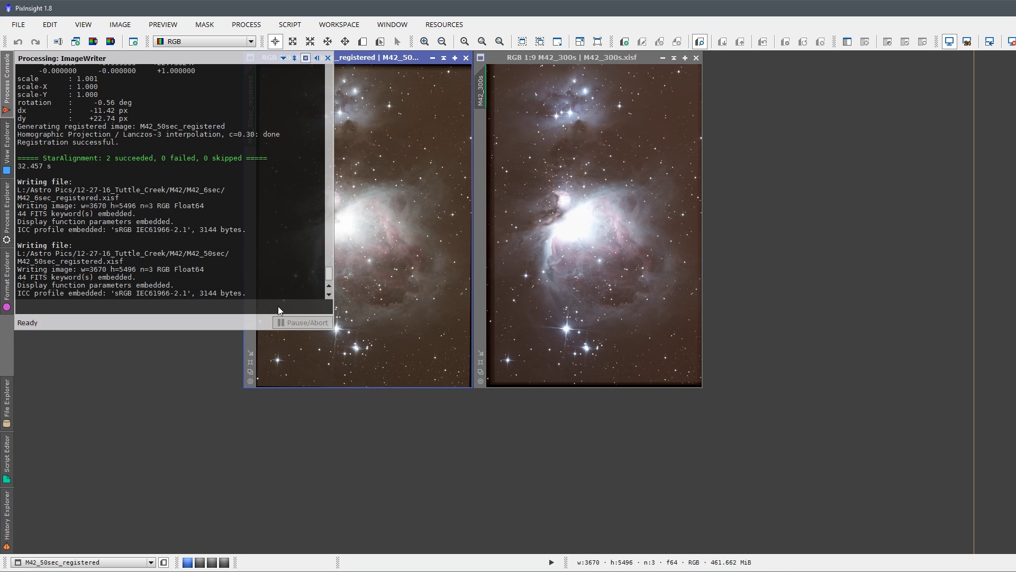
left_click(465, 58)
left_click_drag(522, 61, 63, 59)
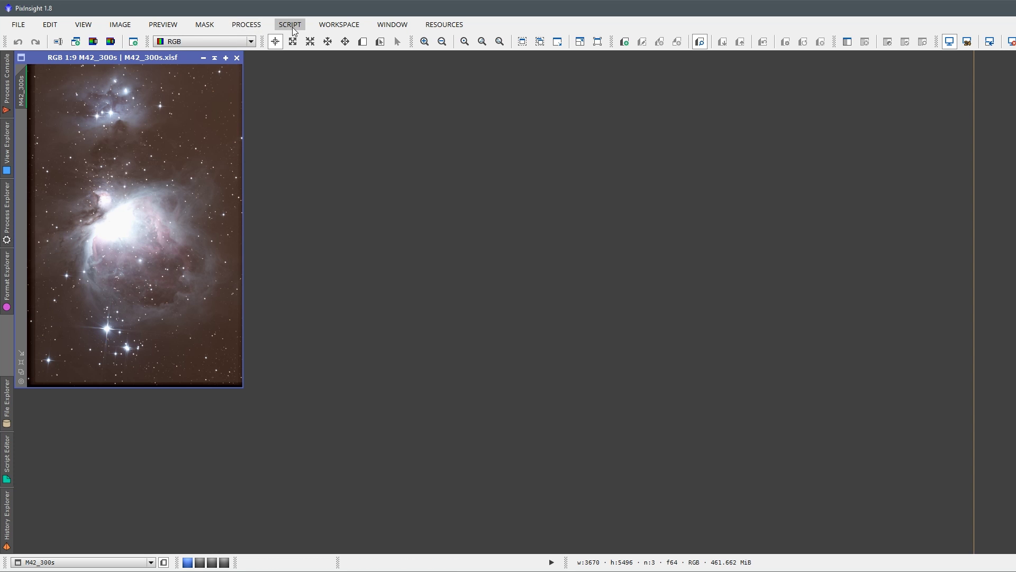
Step: Open HDRComposition and reset it to default settings
left_click(248, 27)
mouse_move(250, 43)
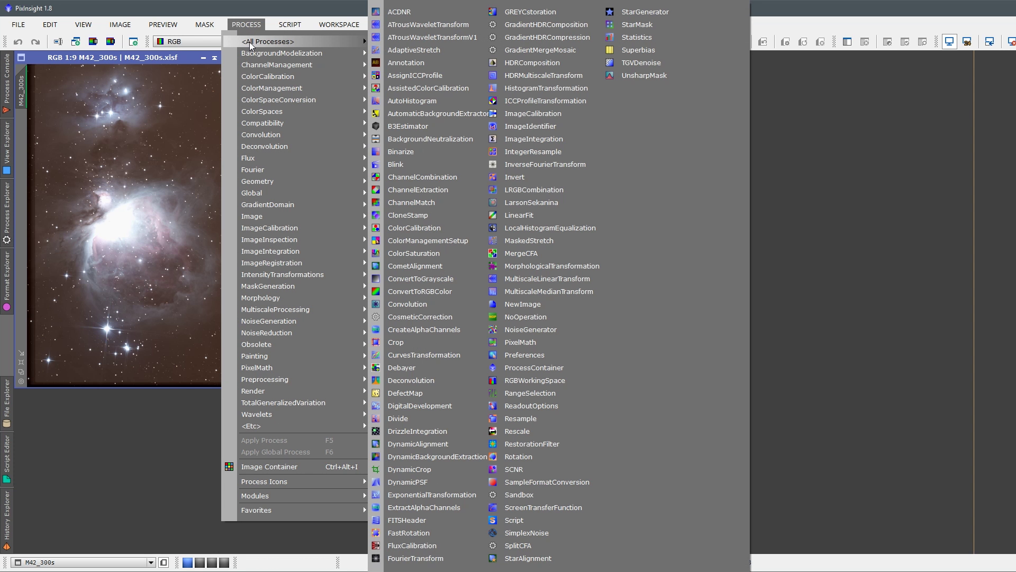
left_click(523, 62)
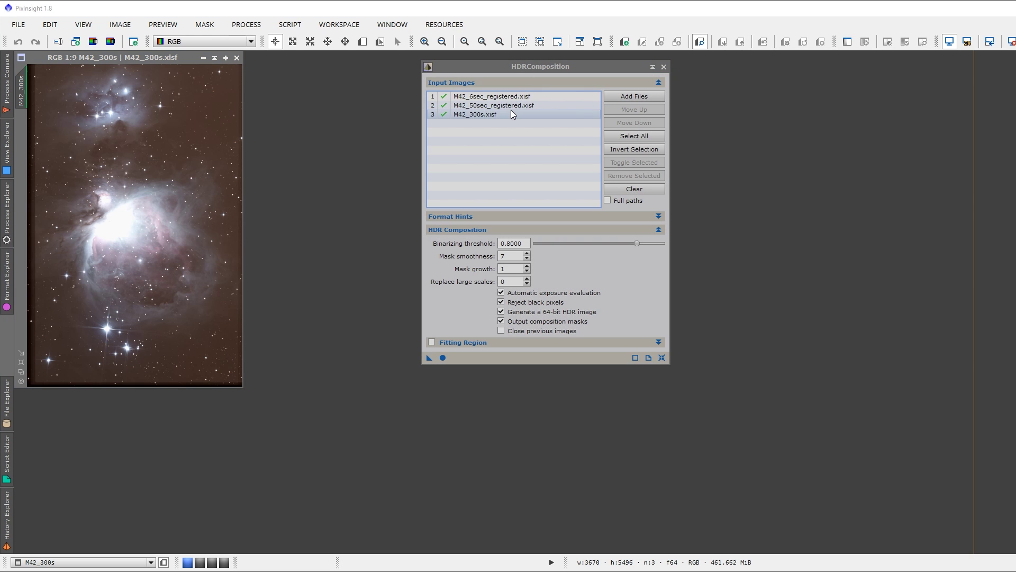
left_click(662, 357)
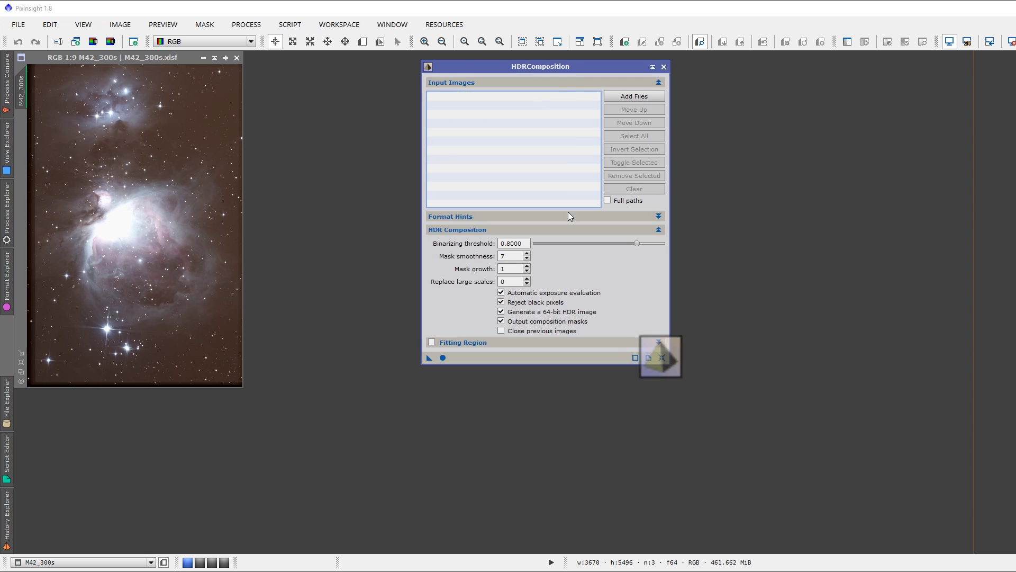
left_click_drag(575, 75, 680, 68)
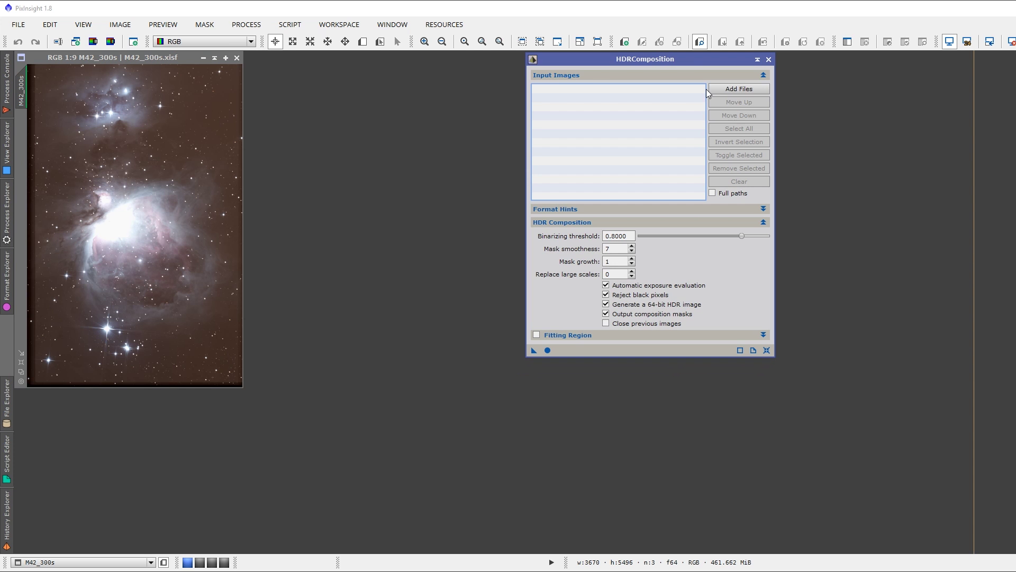
Step: Add M42_300s.xisf, M42_50sec_registered.xisf and M42_6sec_registered.xisf as input files
left_click(734, 91)
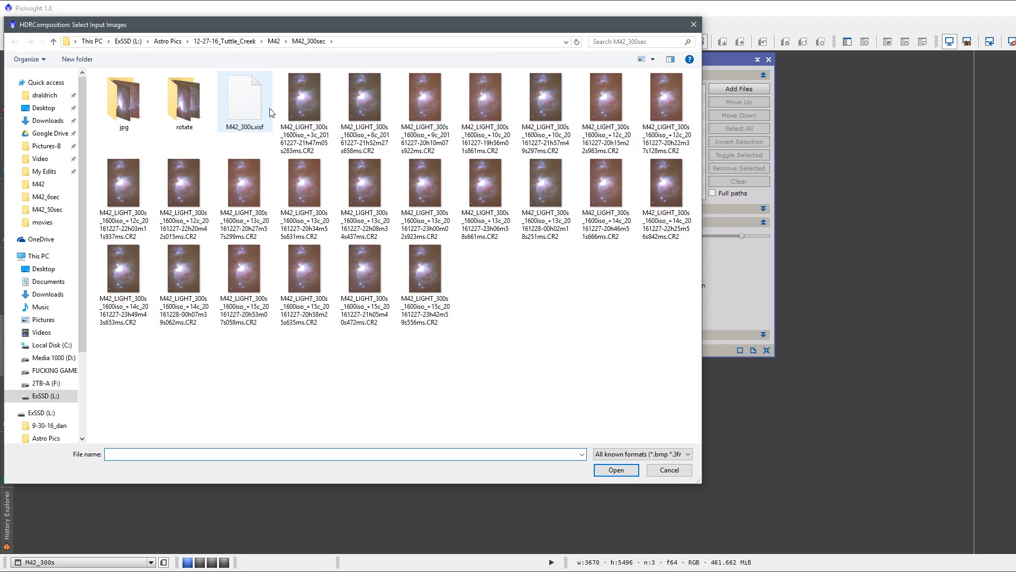
double_click(237, 103)
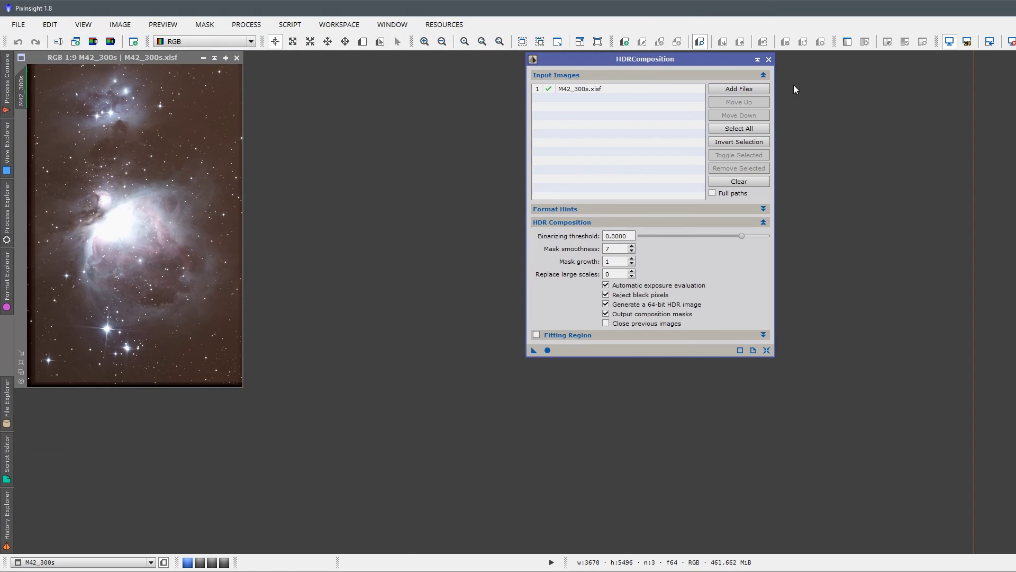
left_click(759, 88)
left_click(274, 42)
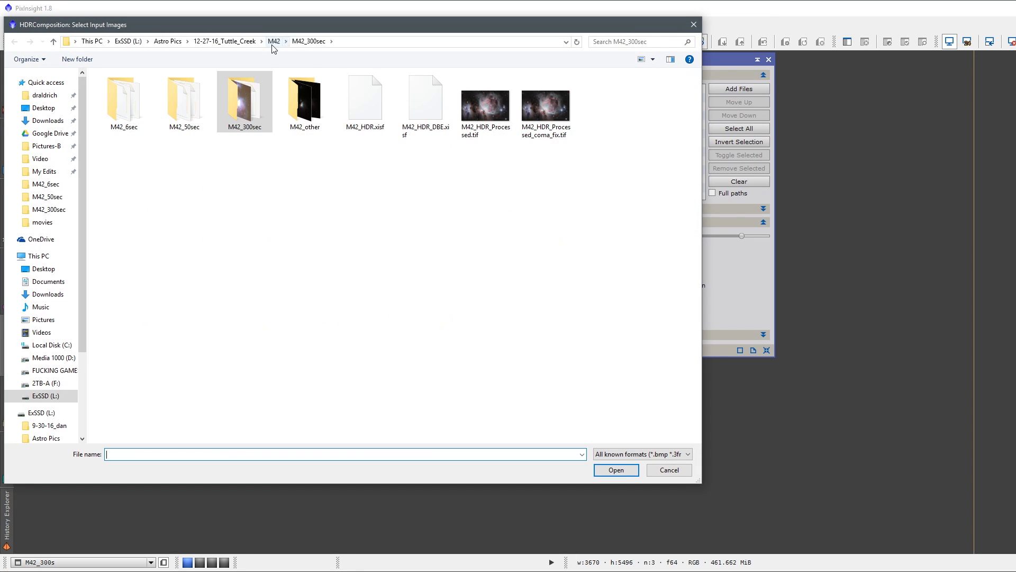
double_click(185, 116)
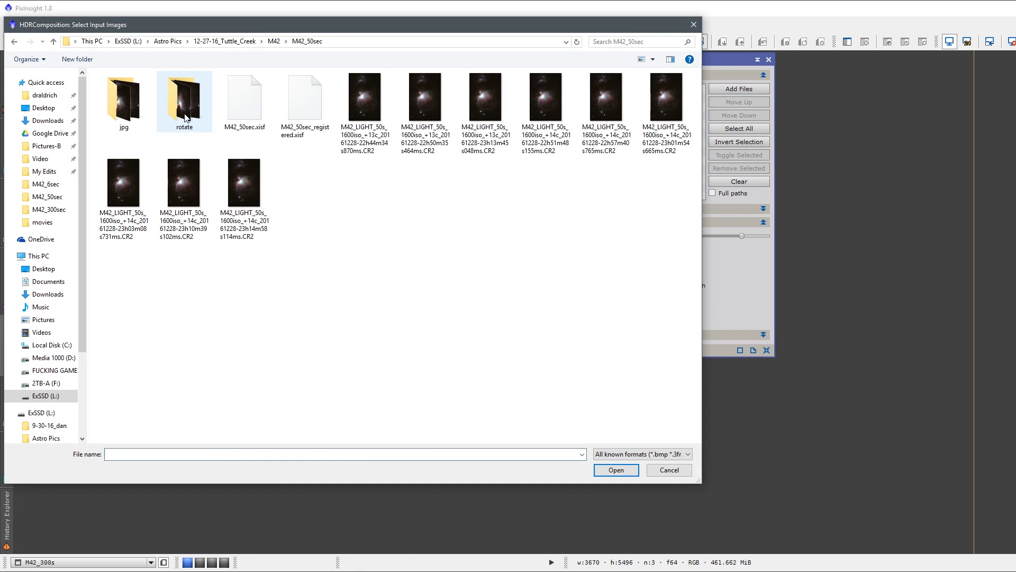
double_click(300, 116)
left_click(744, 90)
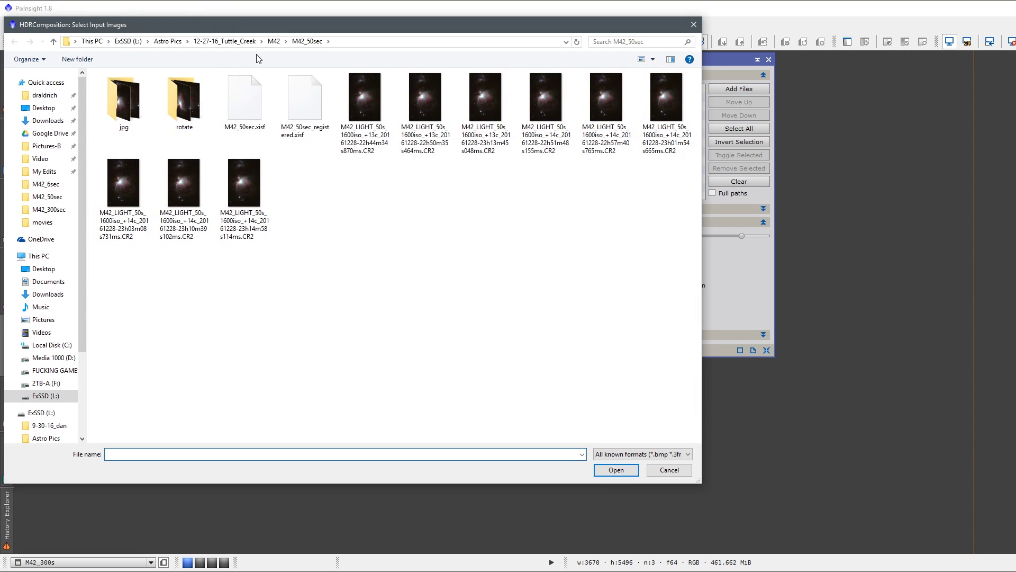
left_click(274, 42)
double_click(123, 101)
left_click(253, 108)
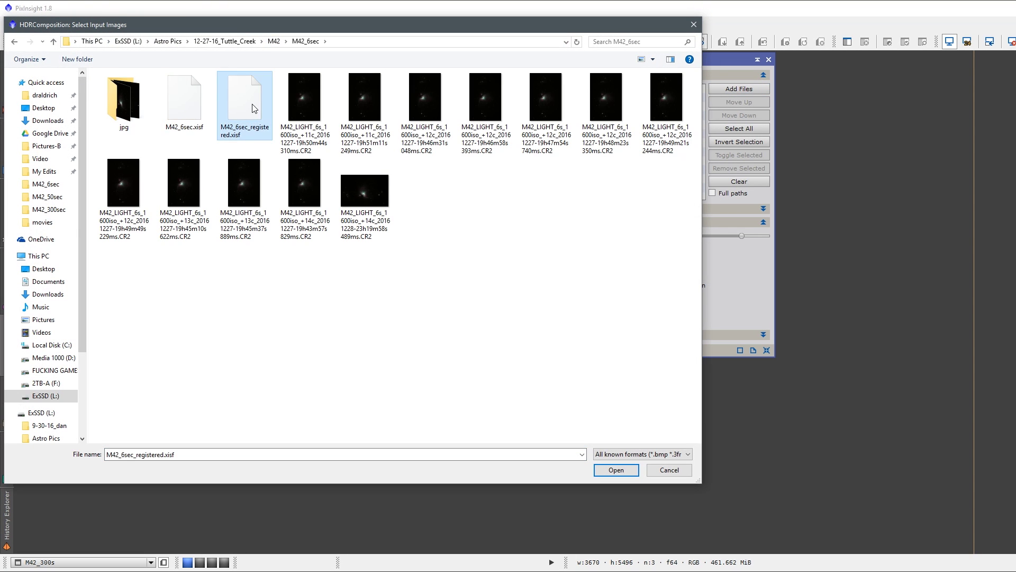
double_click(253, 109)
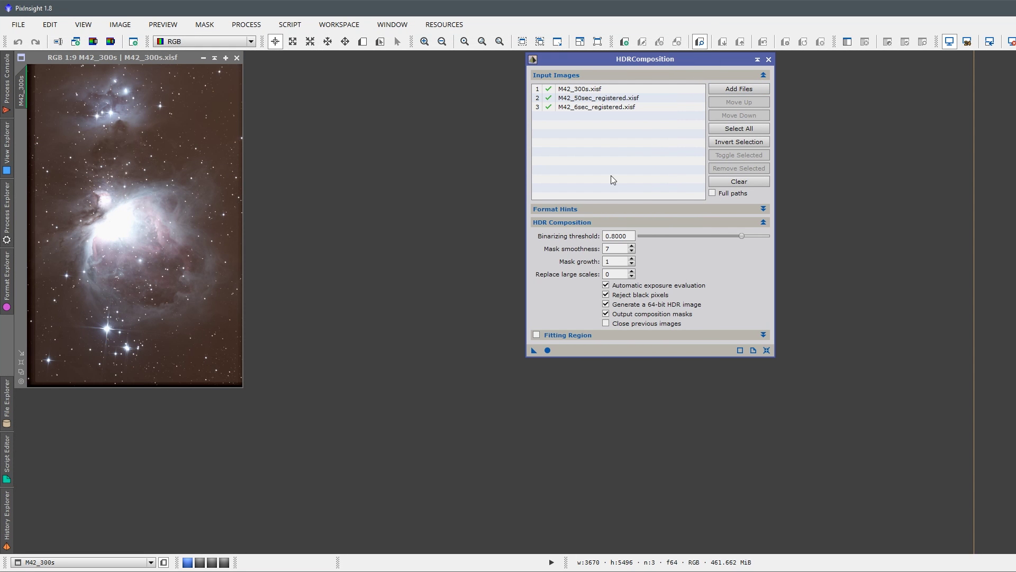
Step: Run HDRComposition globally, then move the HDR result aside to reveal HDR_mask01 and HDR_mask02
left_click(548, 349)
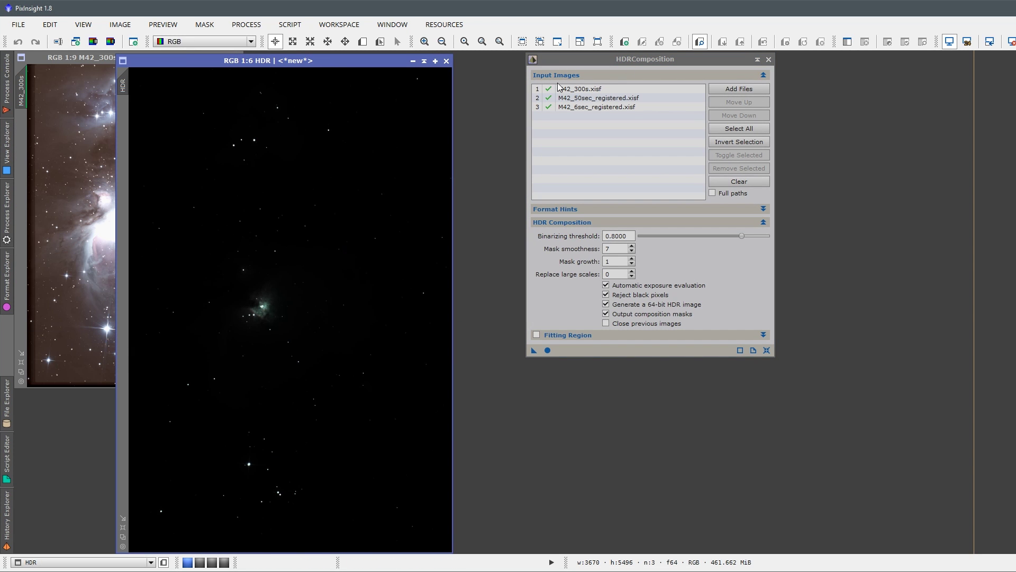
left_click(771, 60)
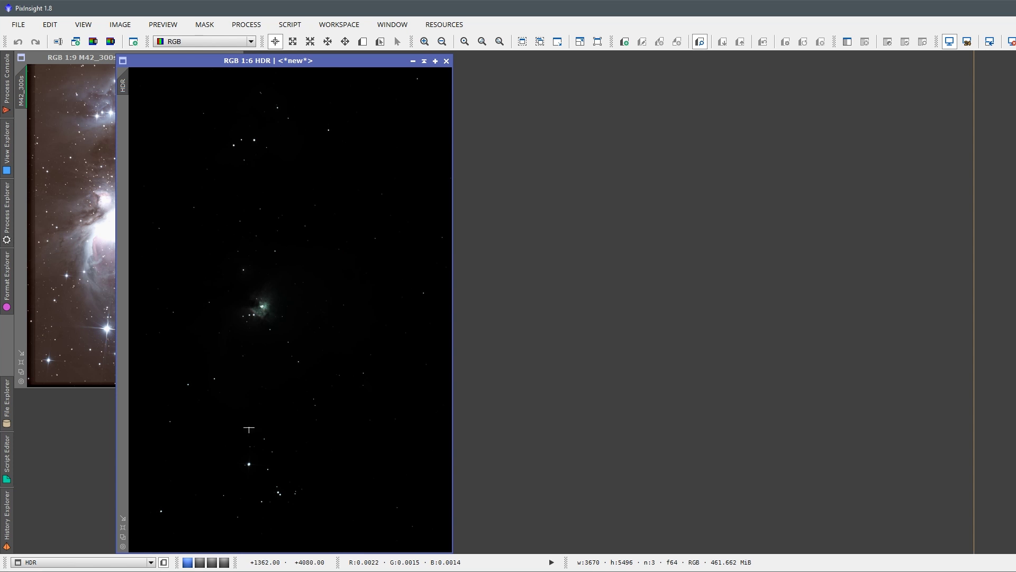
left_click_drag(272, 63, 541, 59)
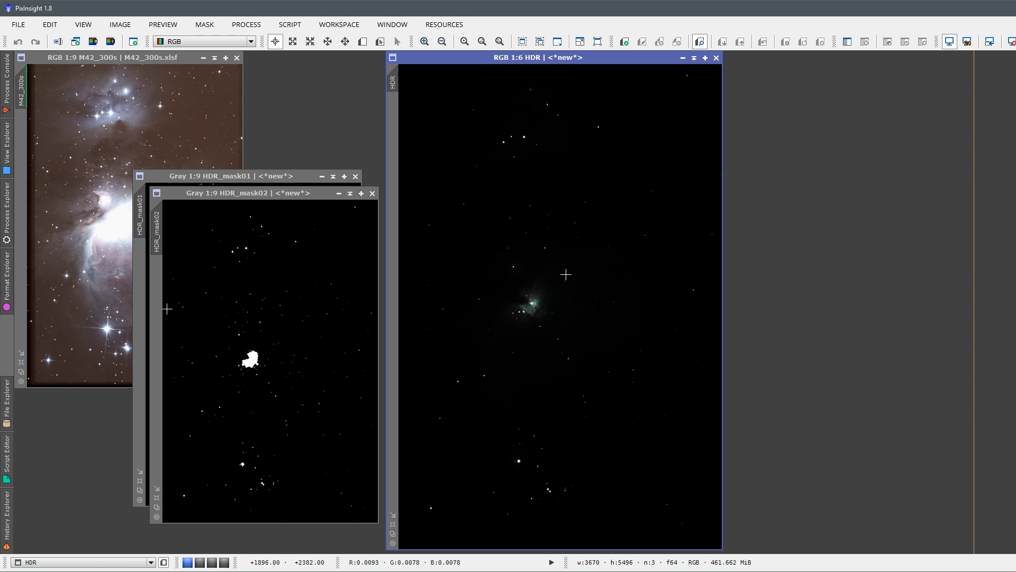
left_click(989, 41)
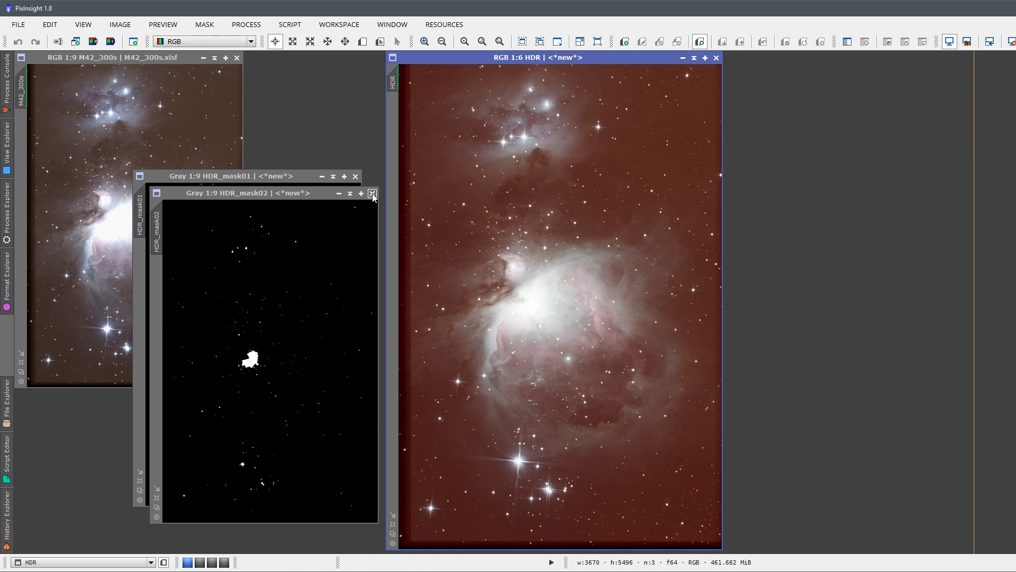
left_click(1012, 44)
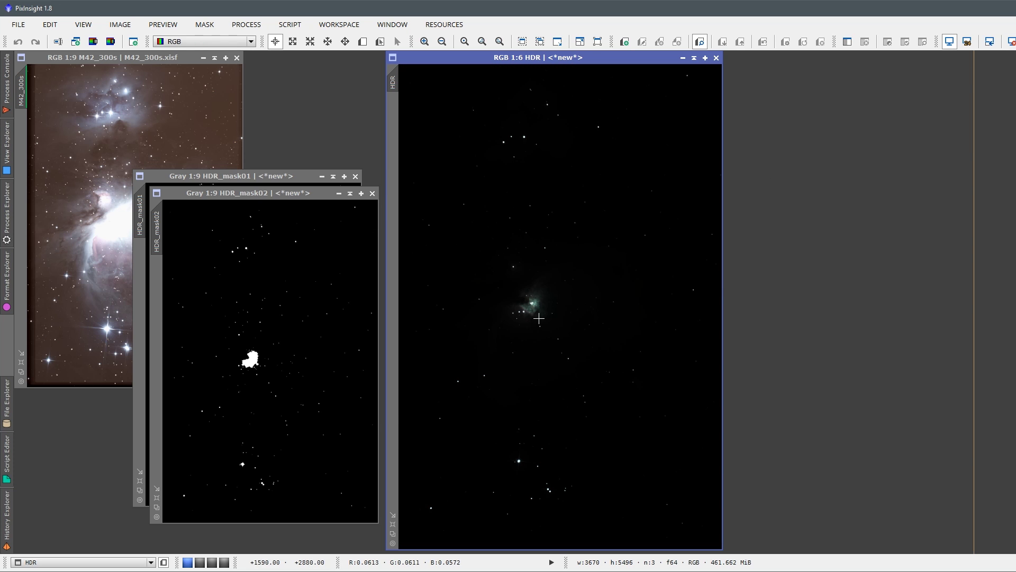
scroll(538, 318, "up", 4)
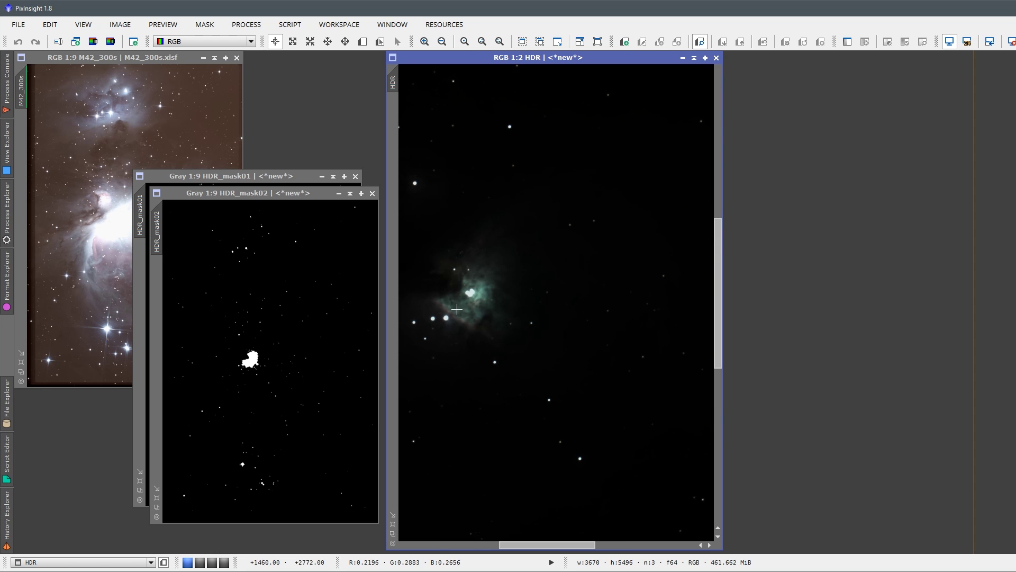
scroll(457, 309, "down", 5)
scroll(500, 274, "up", 1)
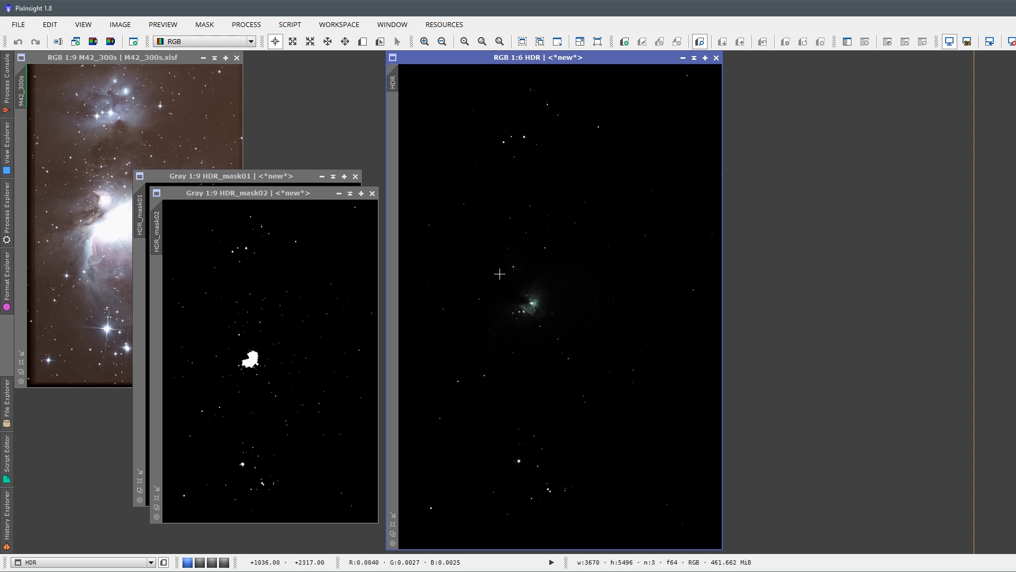
Step: Close HDR_mask01, HDR_mask02 and M42_300s, then auto-stretch the remaining HDR image with Ctrl+A
left_click(372, 194)
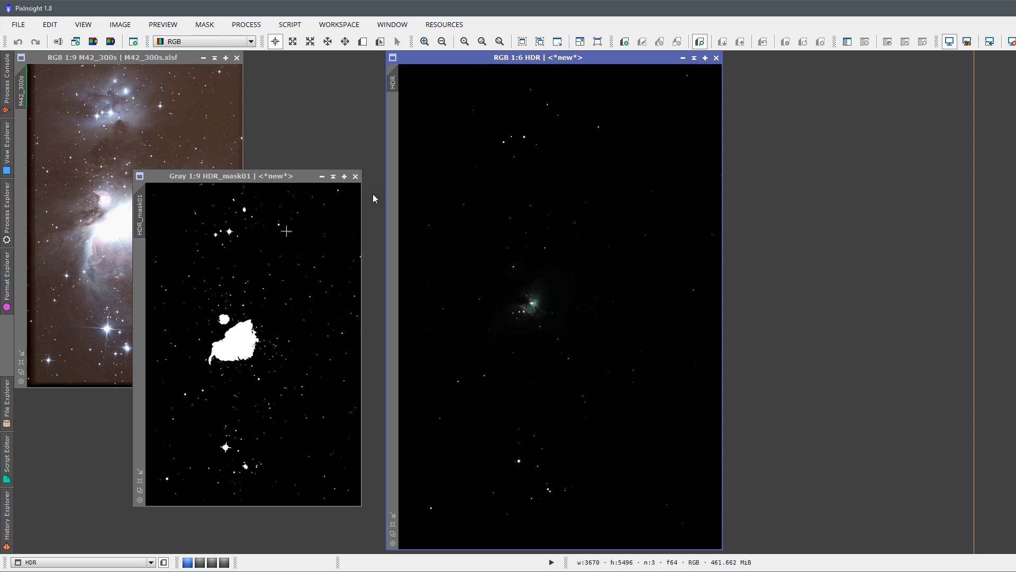
left_click(354, 177)
left_click(238, 63)
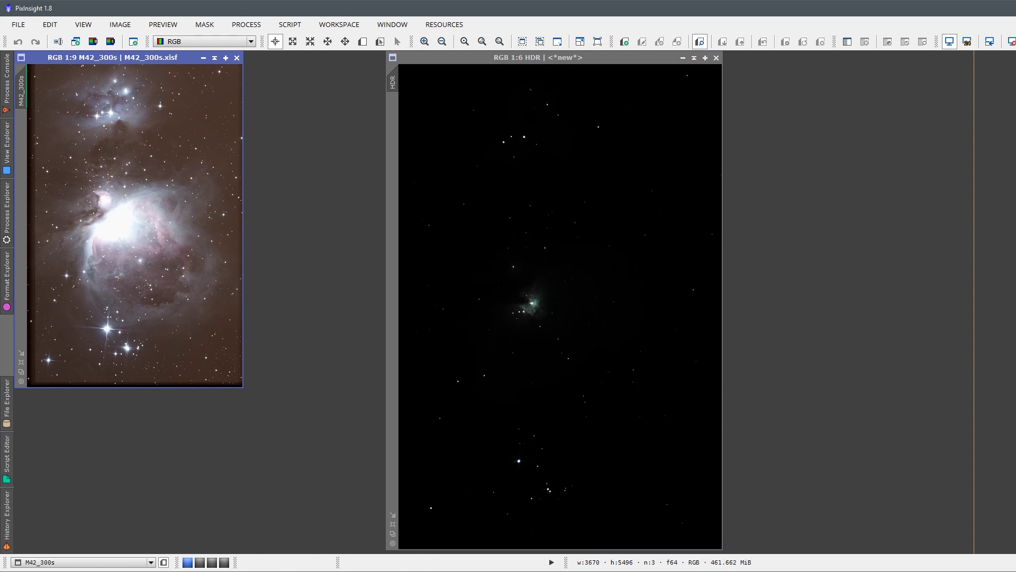
left_click(236, 57)
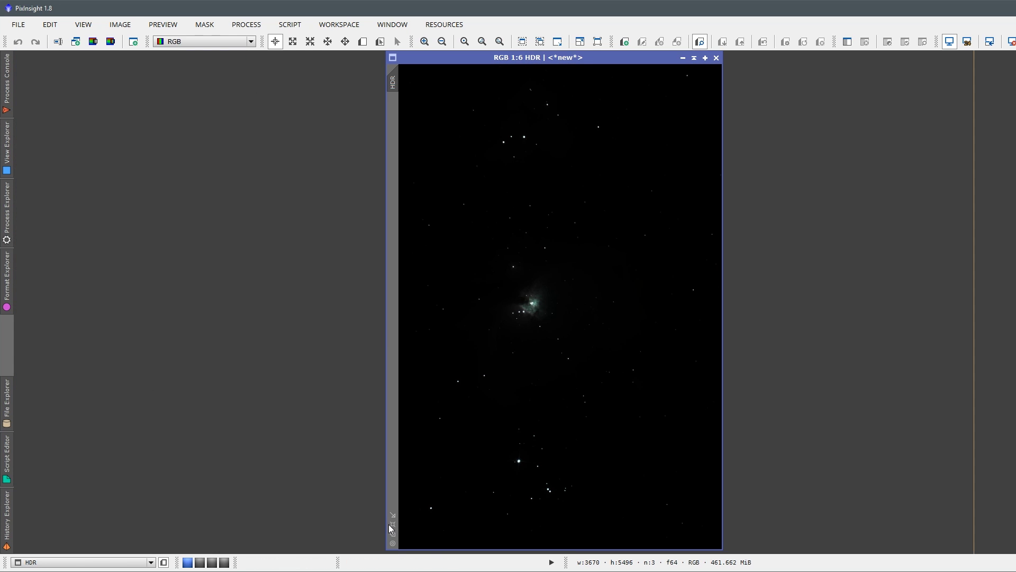
left_click_drag(570, 58, 283, 58)
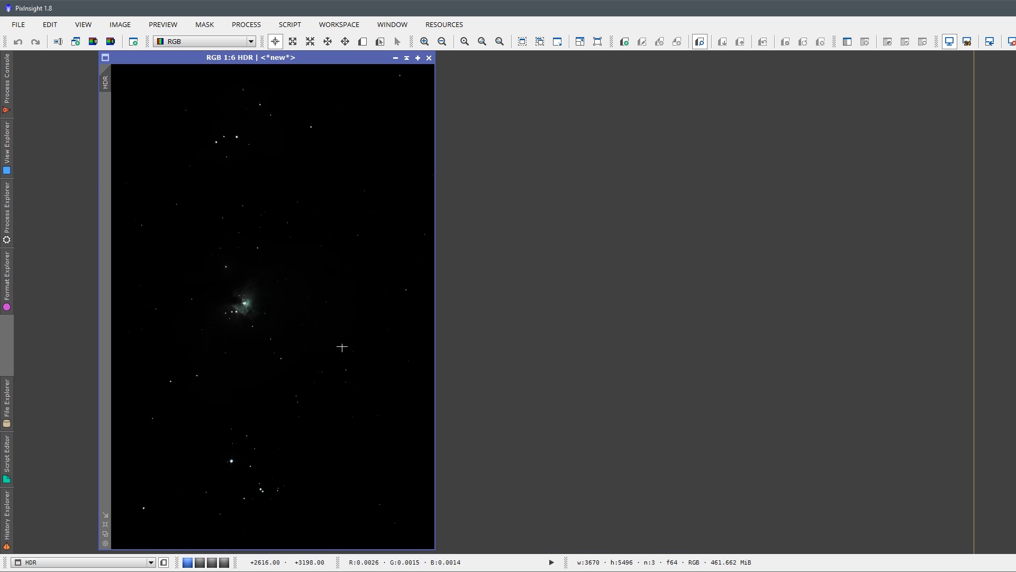
key("ctrl+a")
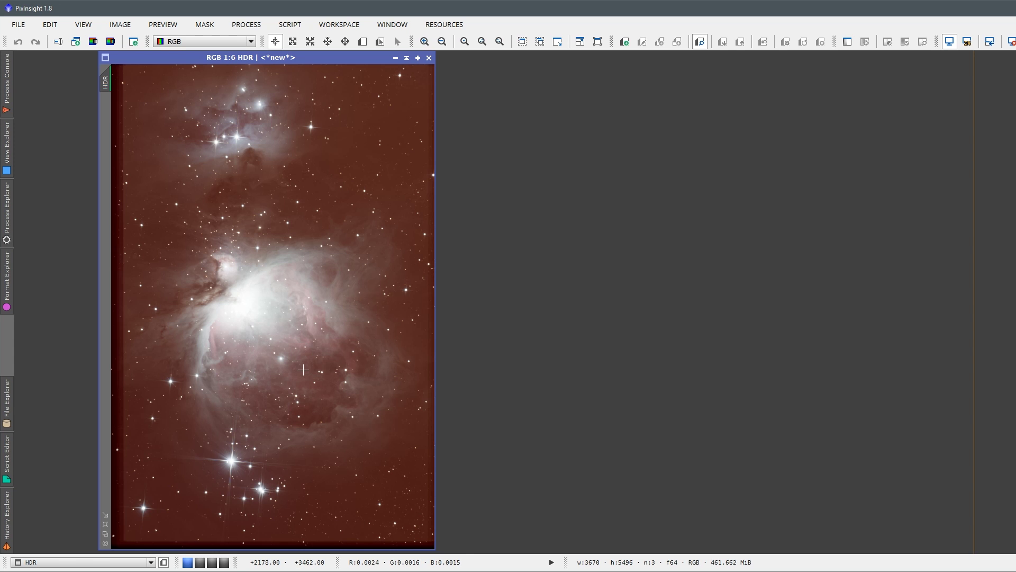
Step: Rotate the HDR image 90° counter-clockwise with FastRotation into a 5496 × 3670 landscape frame
left_click(246, 25)
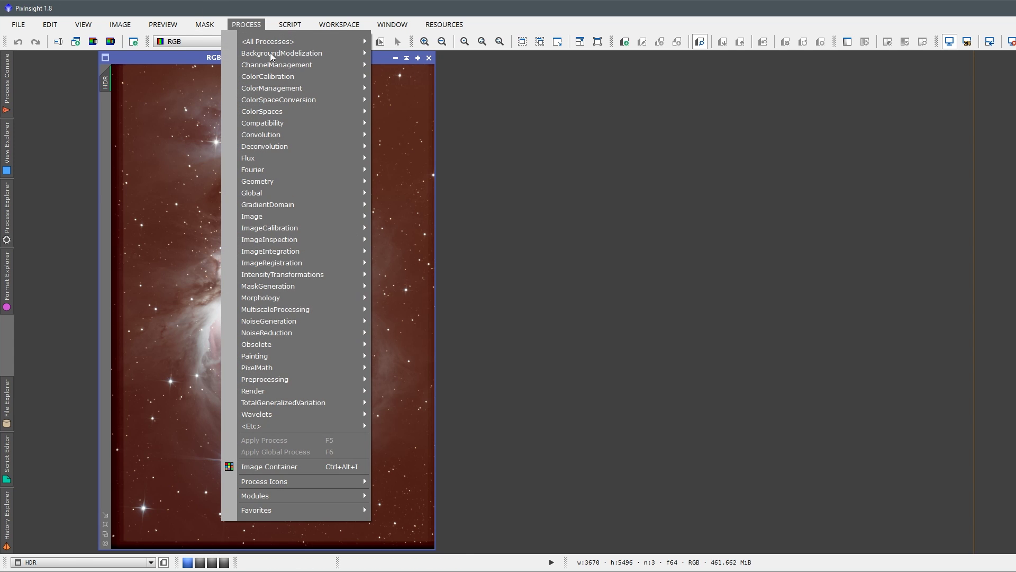
mouse_move(306, 182)
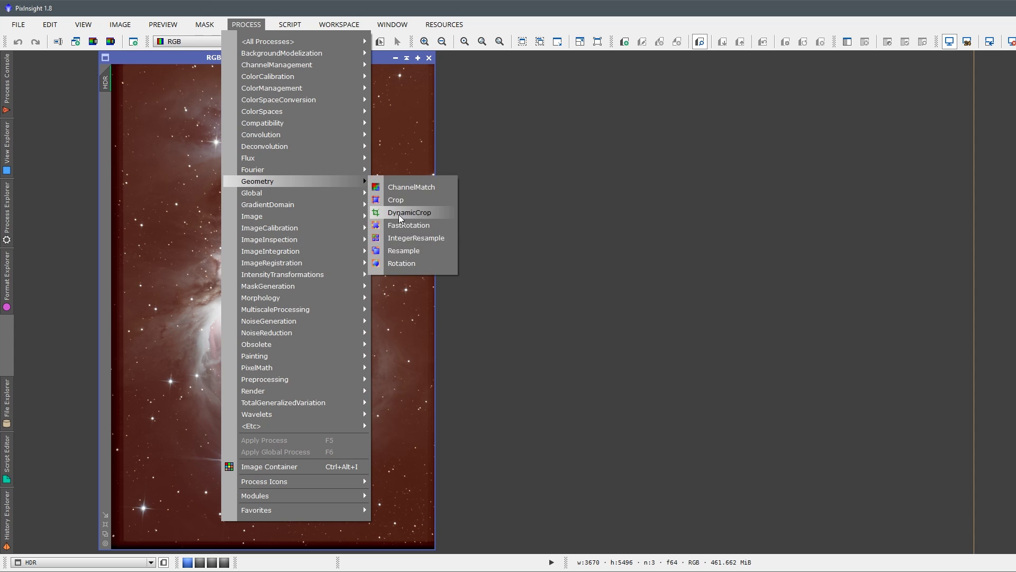
left_click(407, 226)
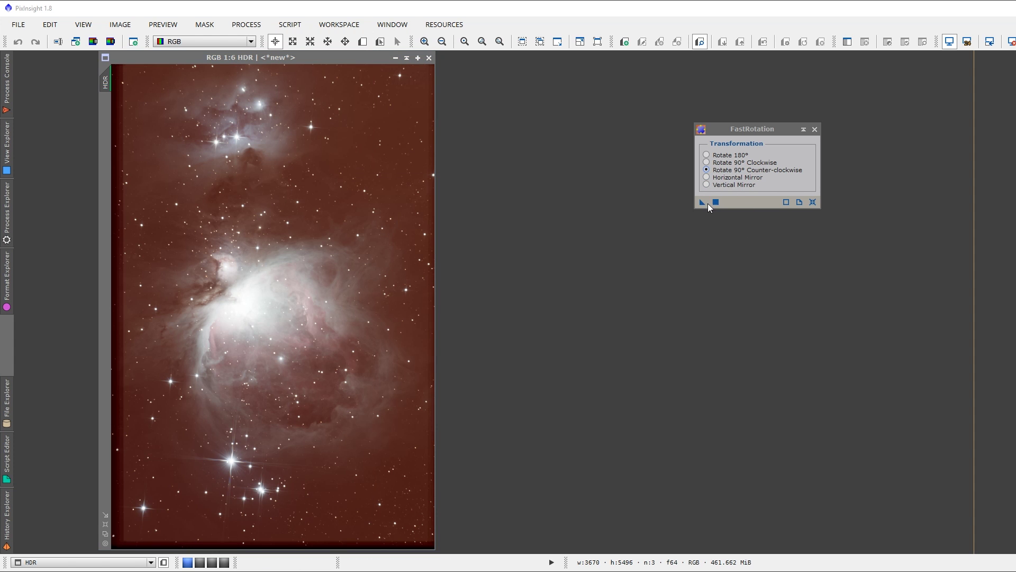
left_click_drag(702, 201, 339, 229)
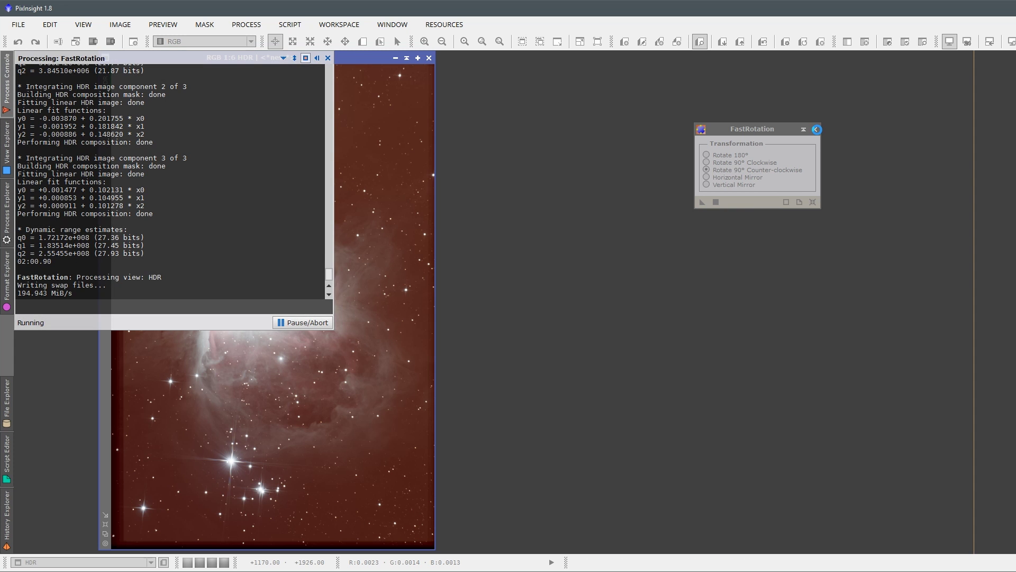
left_click(817, 129)
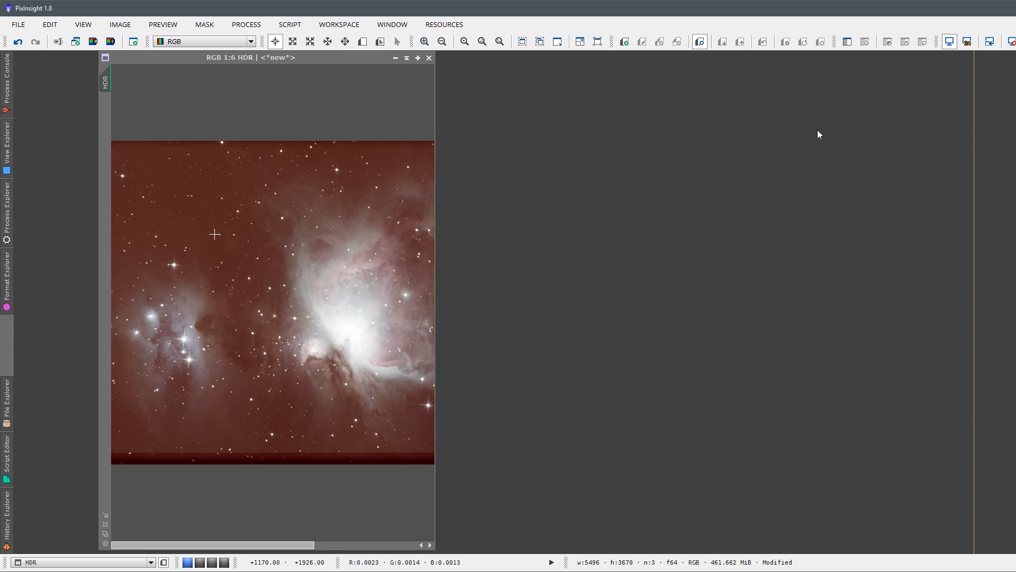
left_click(105, 523)
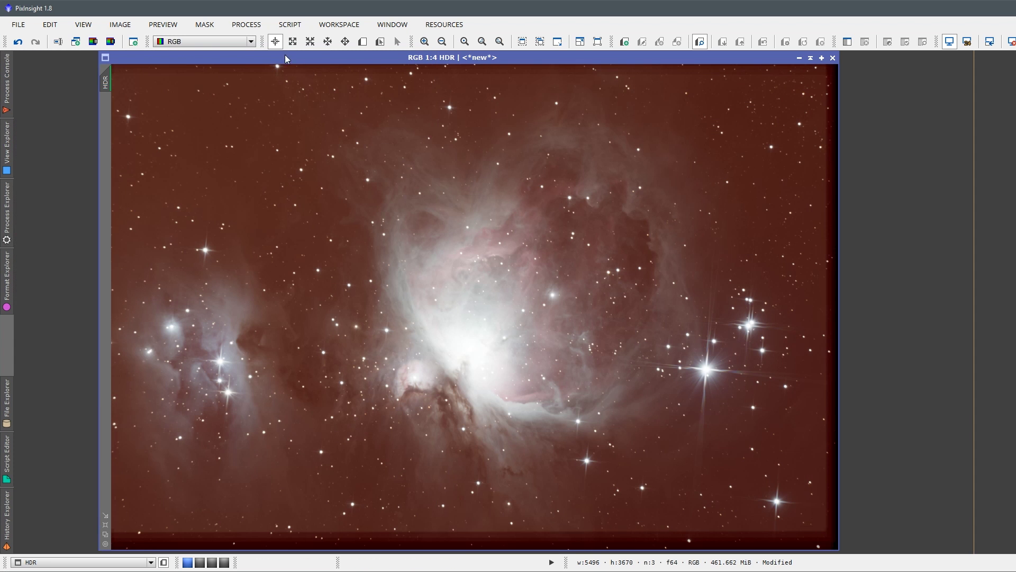
Step: Crop the HDR image to 5320 × 3364 with DynamicCrop, trimming the dark edge strips
left_click(251, 26)
mouse_move(294, 195)
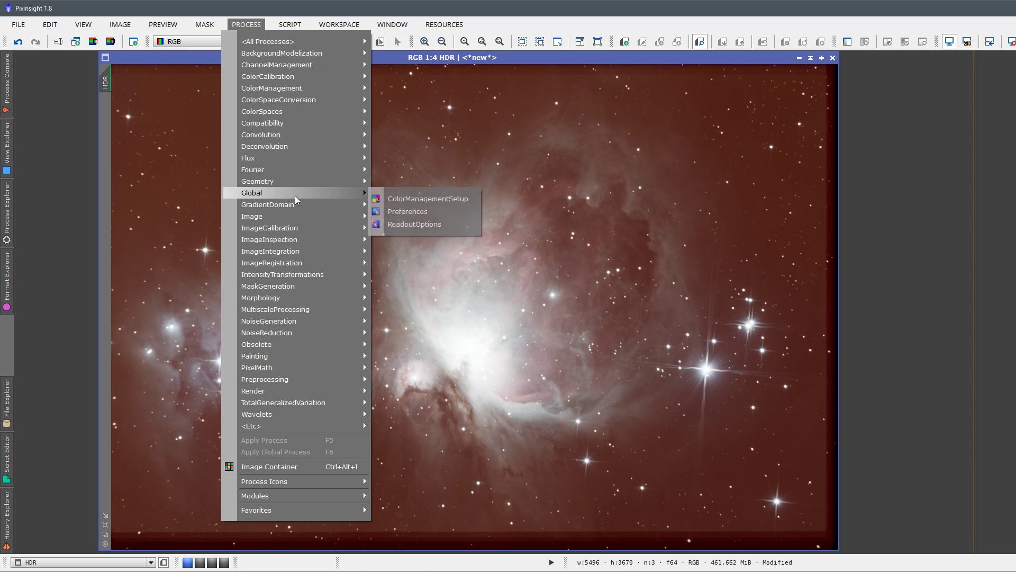
mouse_move(318, 181)
left_click(405, 216)
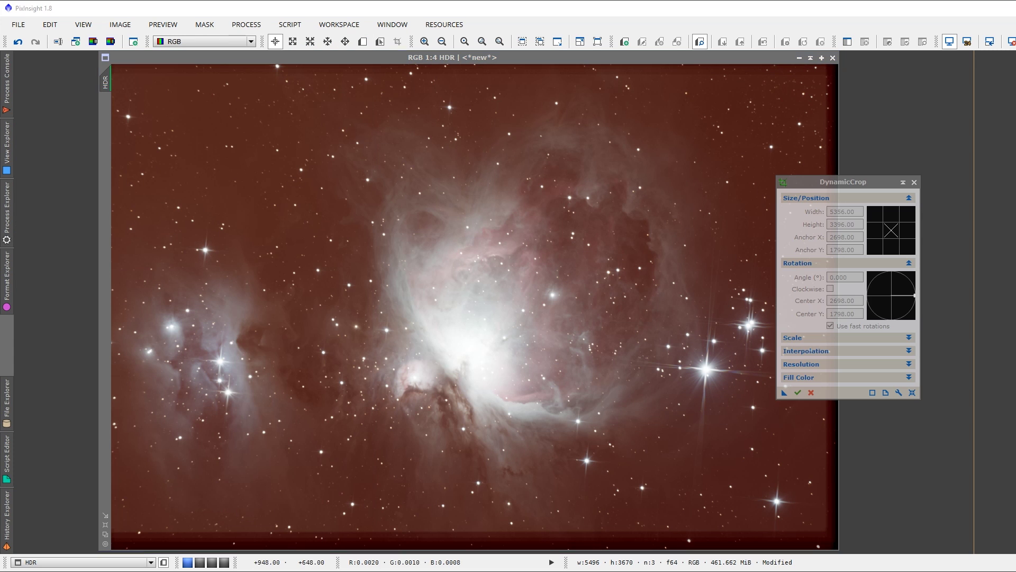
left_click_drag(121, 81, 821, 526)
key("Return")
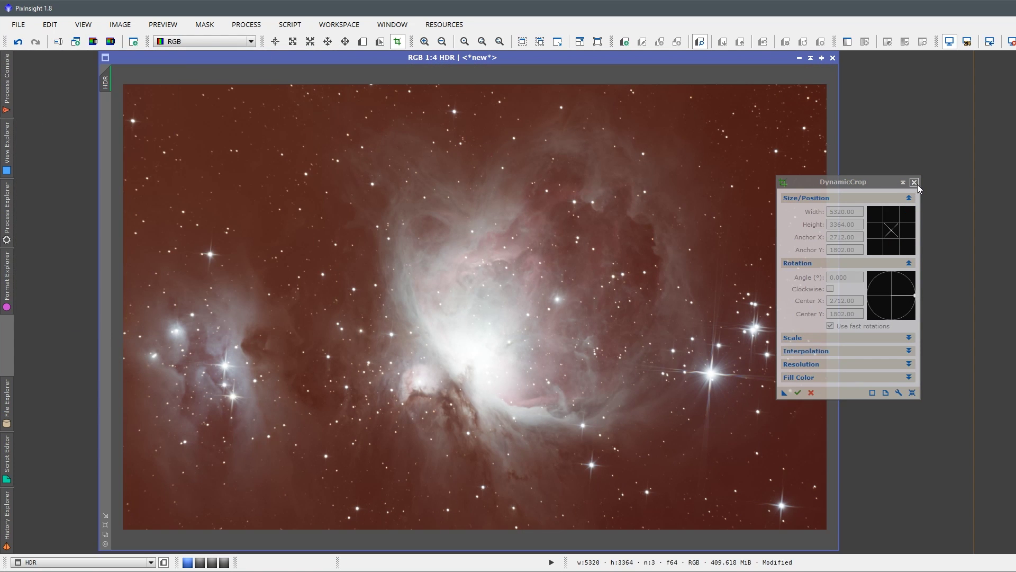
left_click(914, 182)
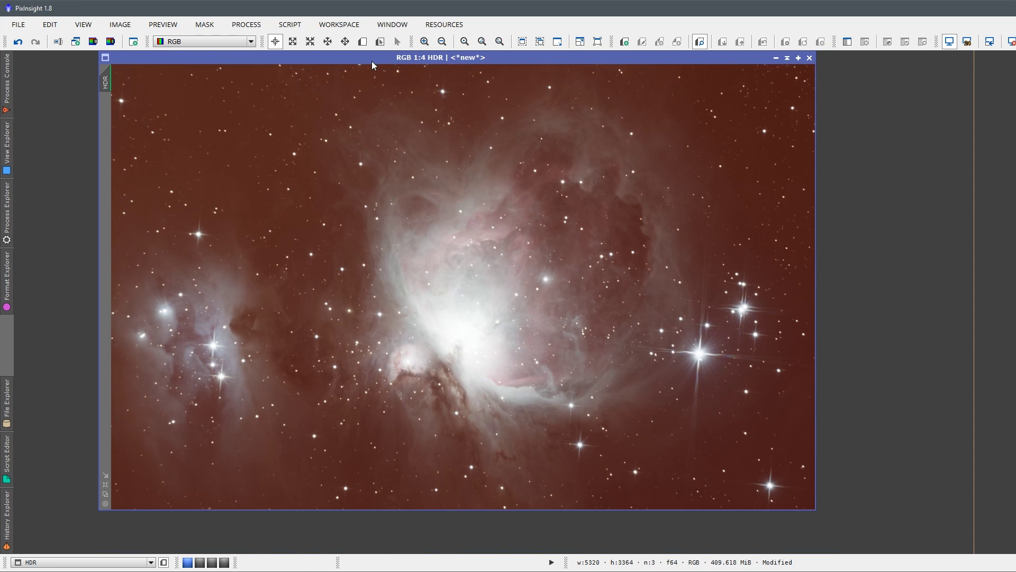
Step: Create Preview01 on a small patch of dark sky at the image's top-left
left_click_drag(372, 61, 296, 60)
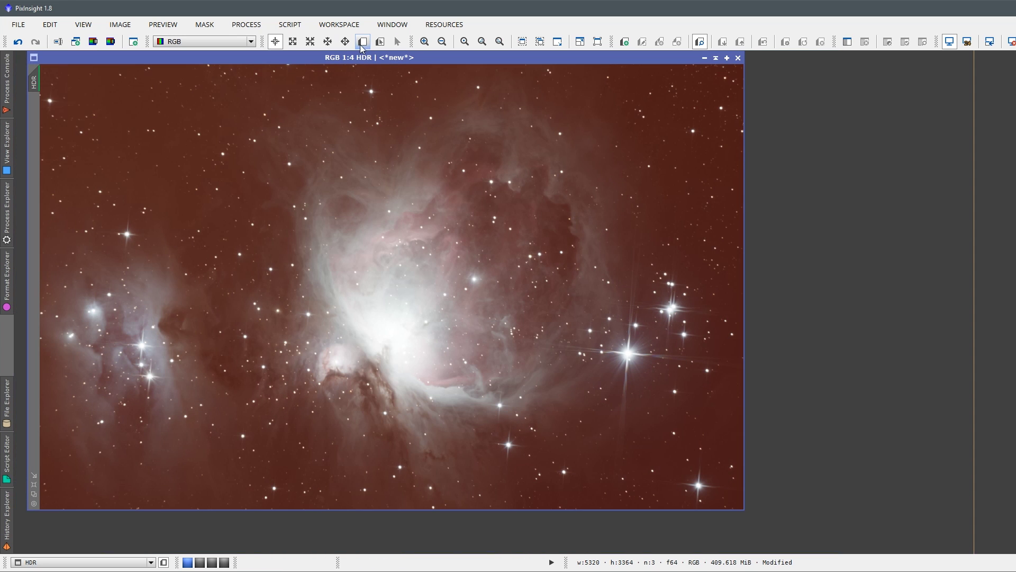
left_click(362, 42)
left_click_drag(99, 97, 135, 122)
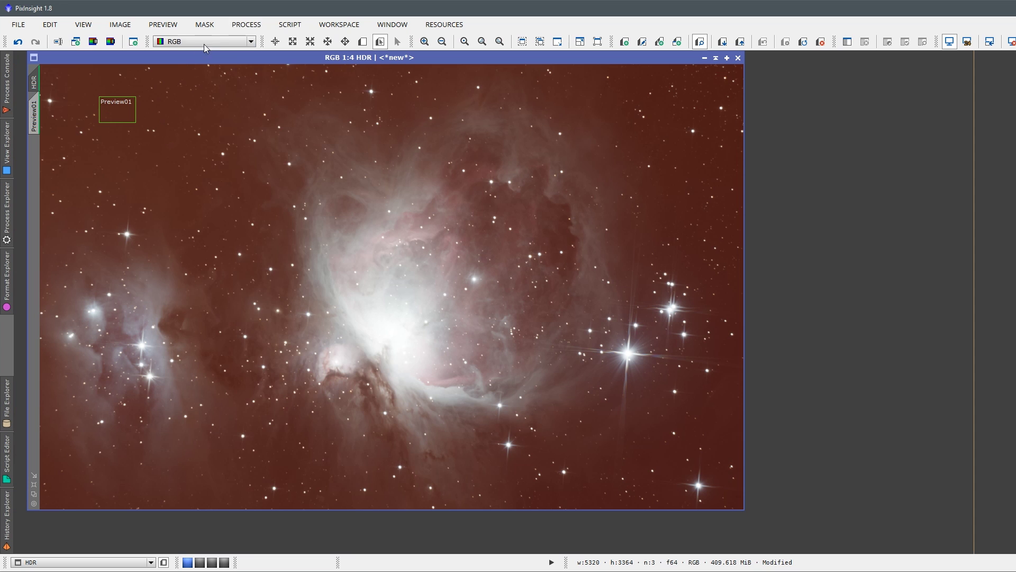
Step: Apply BackgroundNeutralization with HDR->Preview01 as reference, then auto-stretch the neutralized image
left_click(246, 24)
mouse_move(279, 90)
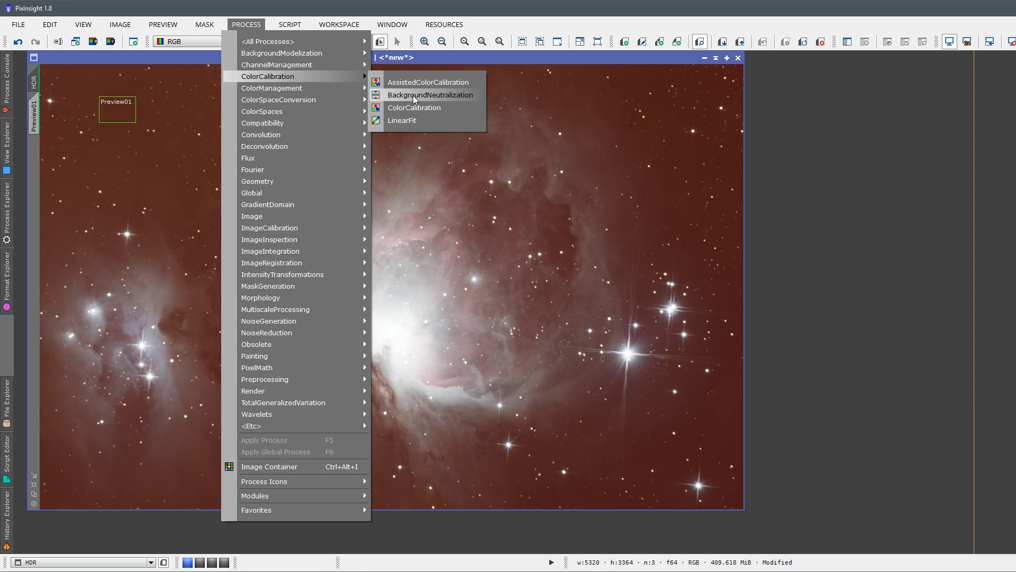
left_click(414, 97)
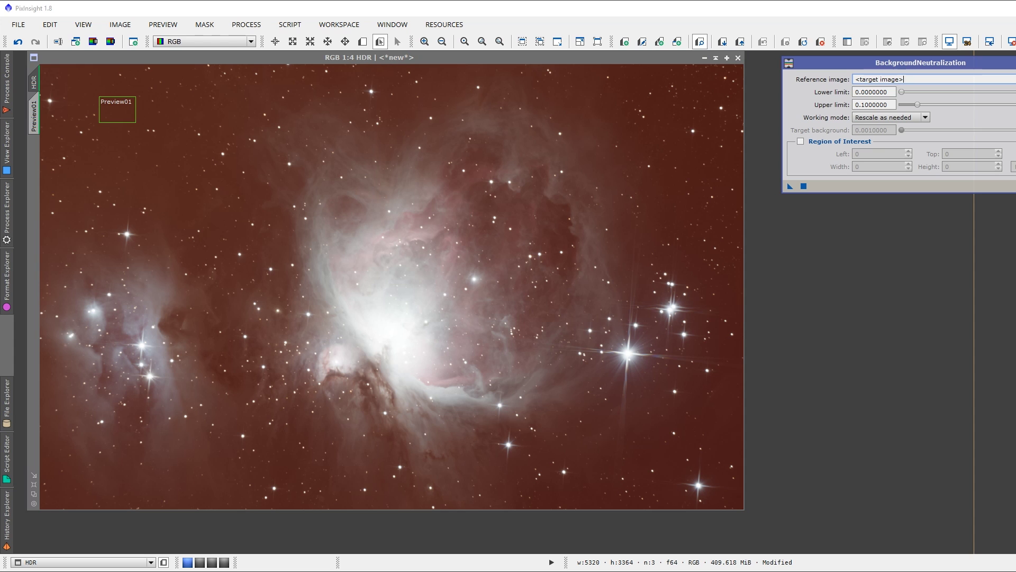
left_click(522, 275)
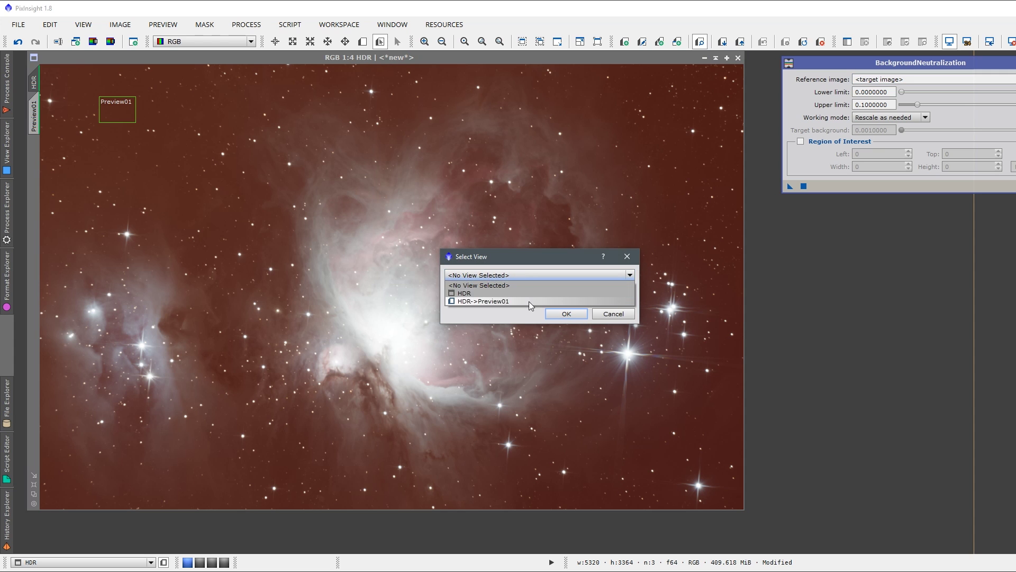
left_click(529, 301)
left_click(565, 314)
left_click_drag(790, 186, 612, 211)
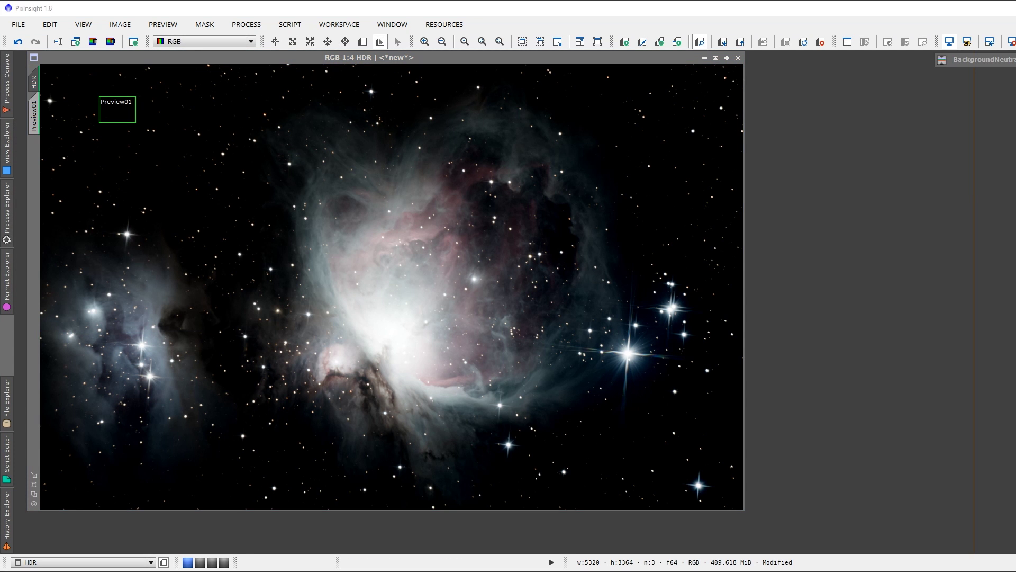
key("ctrl+F12")
key("ctrl+a")
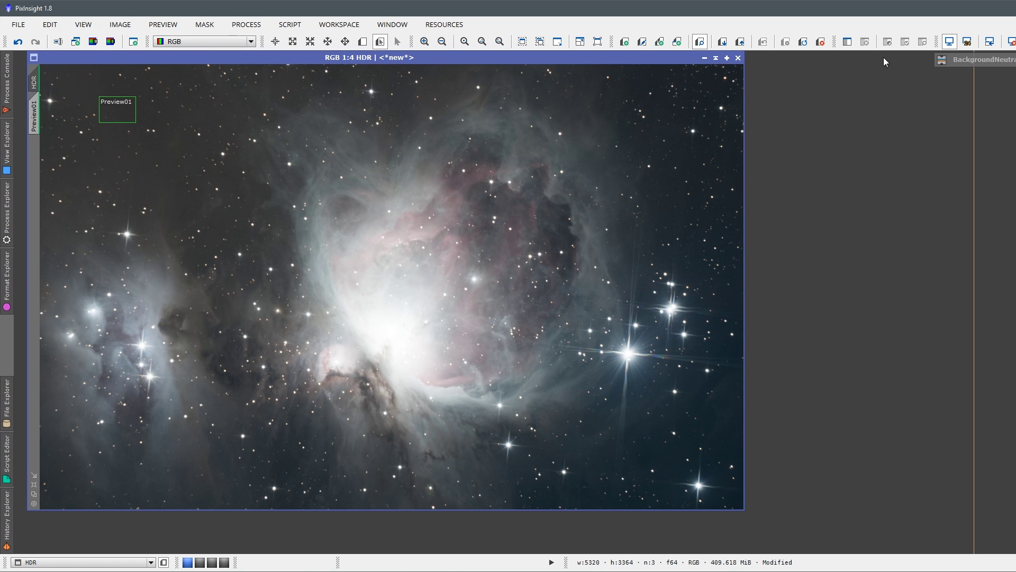
Step: Delete Preview01, then zoom in and pan around the nebula core before zooming back out
left_click(821, 41)
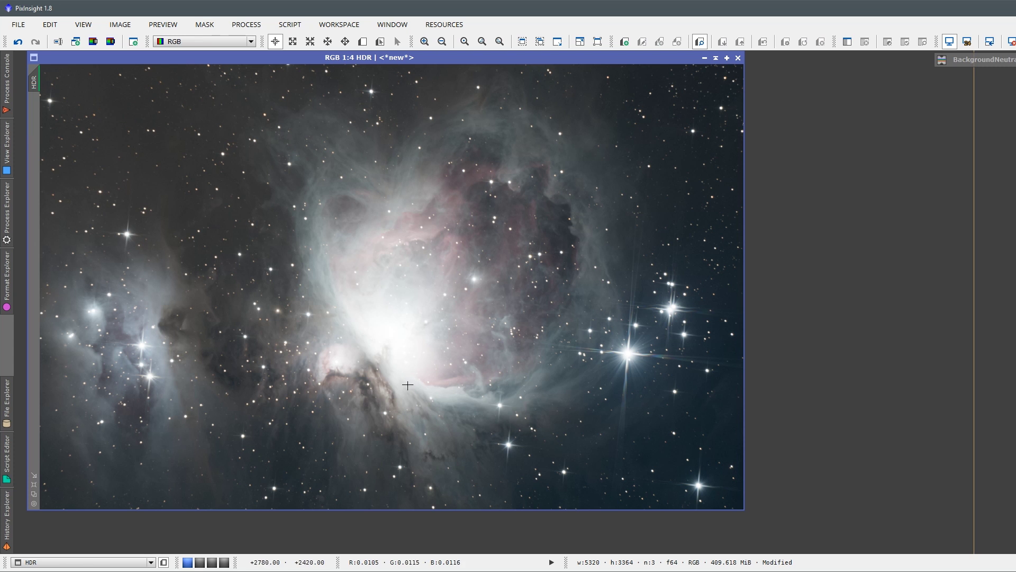
scroll(280, 311, "up", 2)
left_click_drag(278, 386, 462, 242)
scroll(411, 312, "down", 2)
scroll(265, 426, "up", 3)
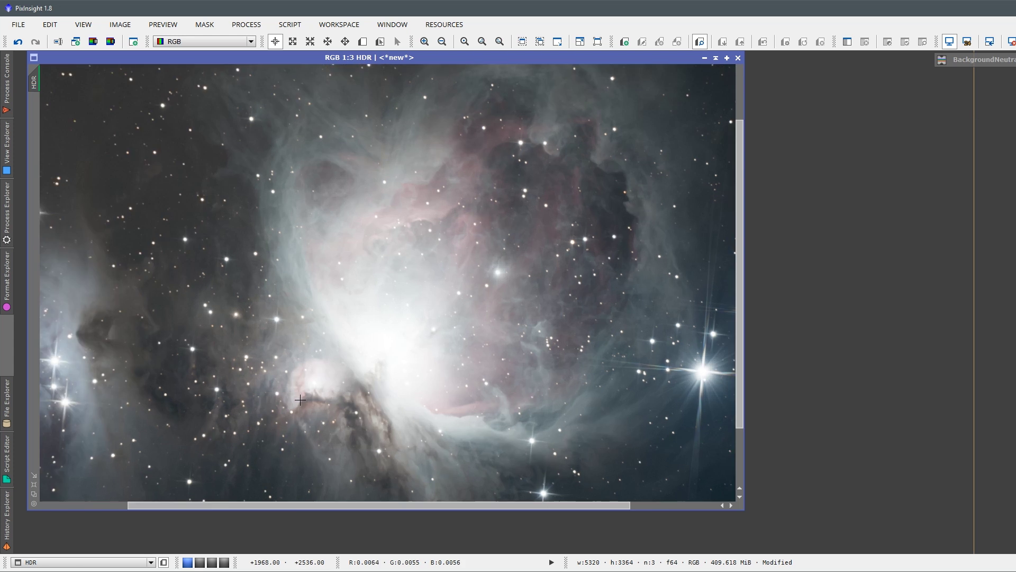
left_click_drag(265, 427, 463, 211)
scroll(345, 351, "down", 3)
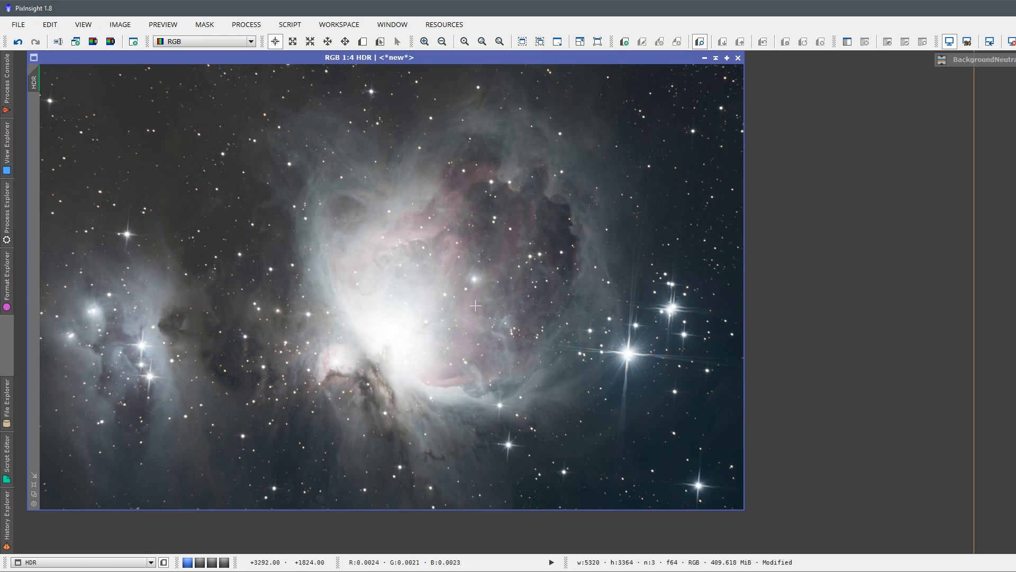
Step: Copy the auto-stretch into HistogramTransformation (midtones 0.00168515), reset the display stretch, and iconize HT
left_click(260, 26)
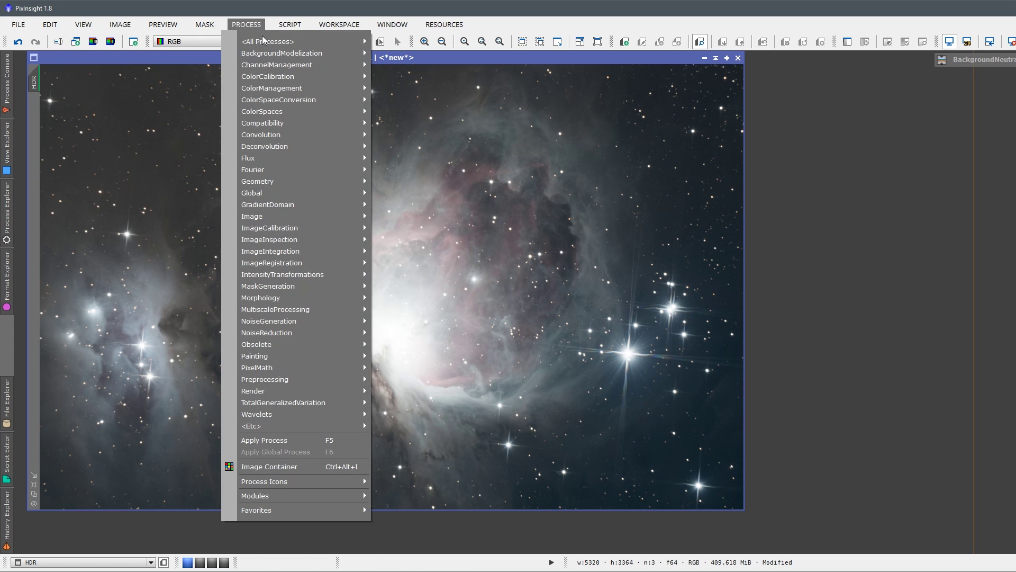
mouse_move(363, 43)
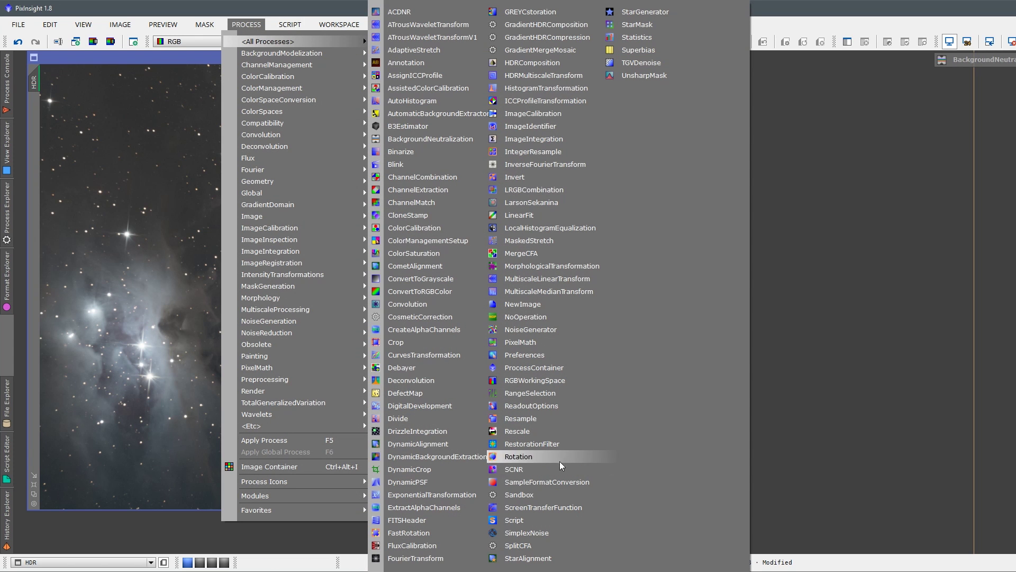
left_click(555, 507)
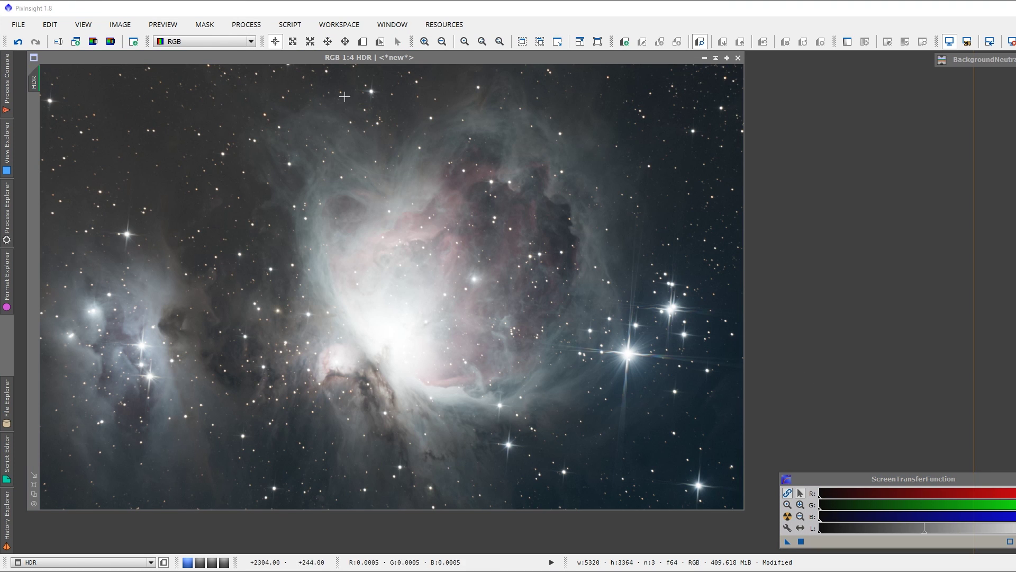
left_click(246, 25)
mouse_move(252, 45)
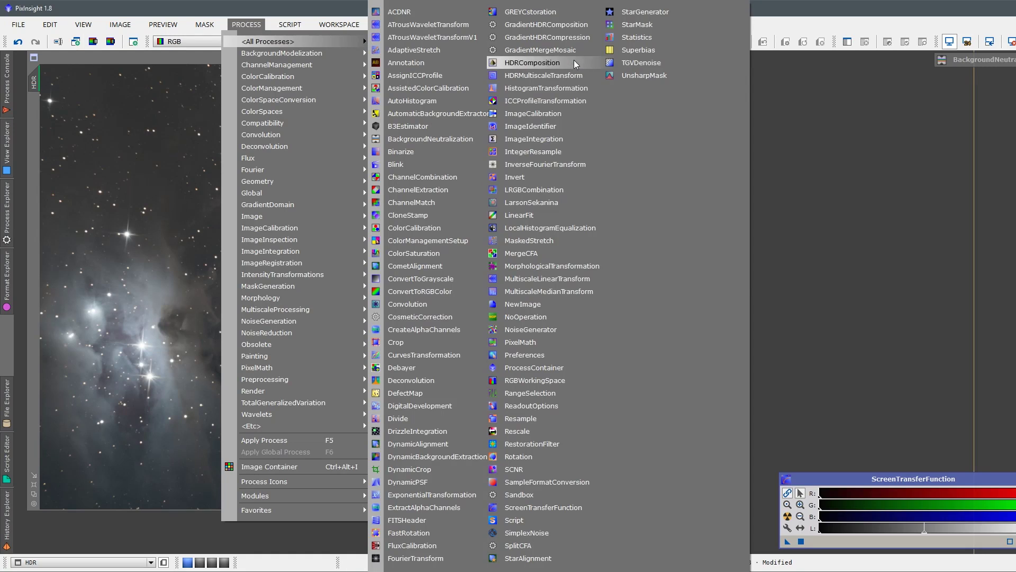
left_click(578, 90)
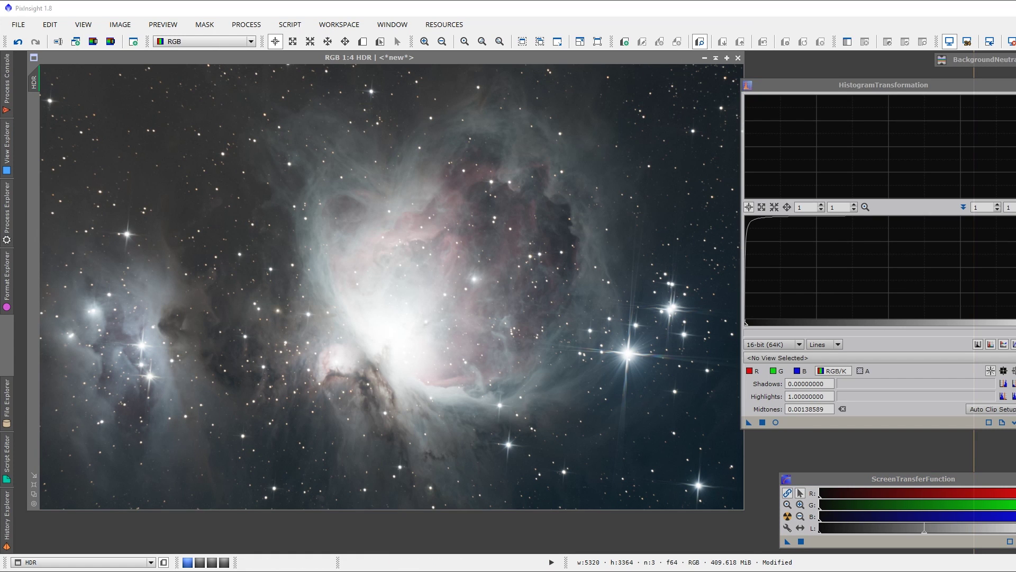
left_click_drag(787, 541, 590, 299)
left_click(629, 391)
key("ctrl+F12")
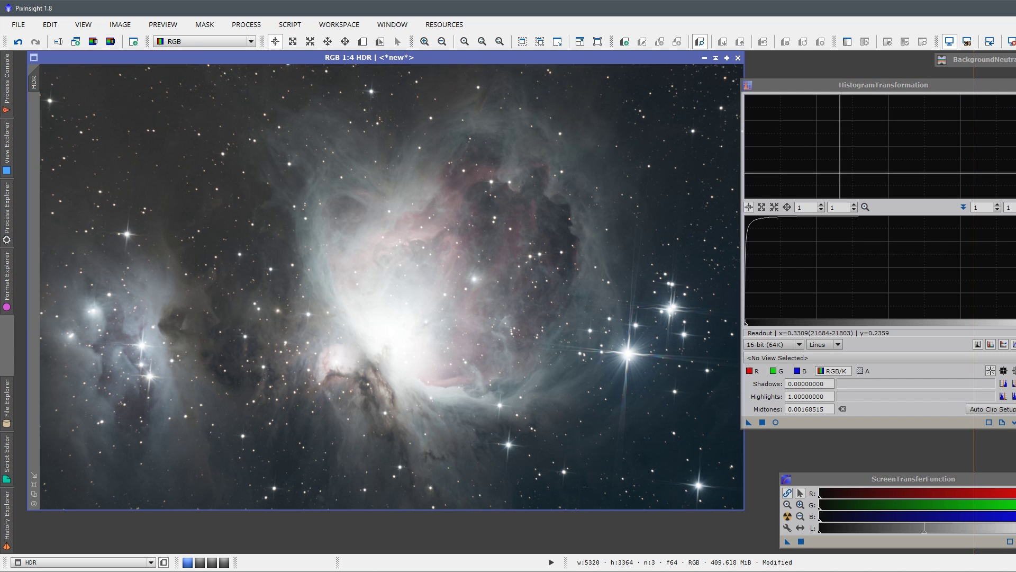
left_click(1012, 84)
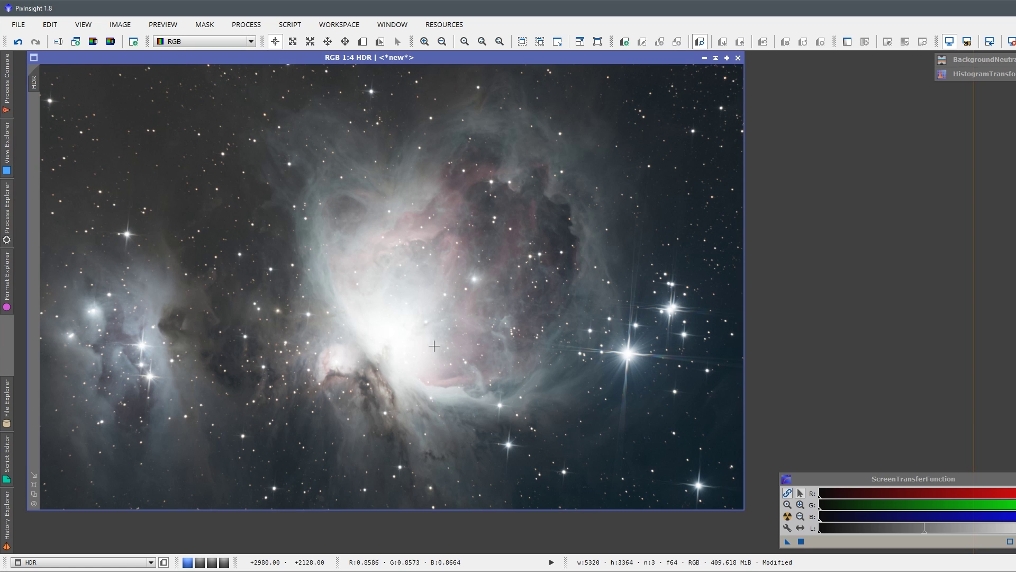
left_click_drag(964, 479, 976, 482)
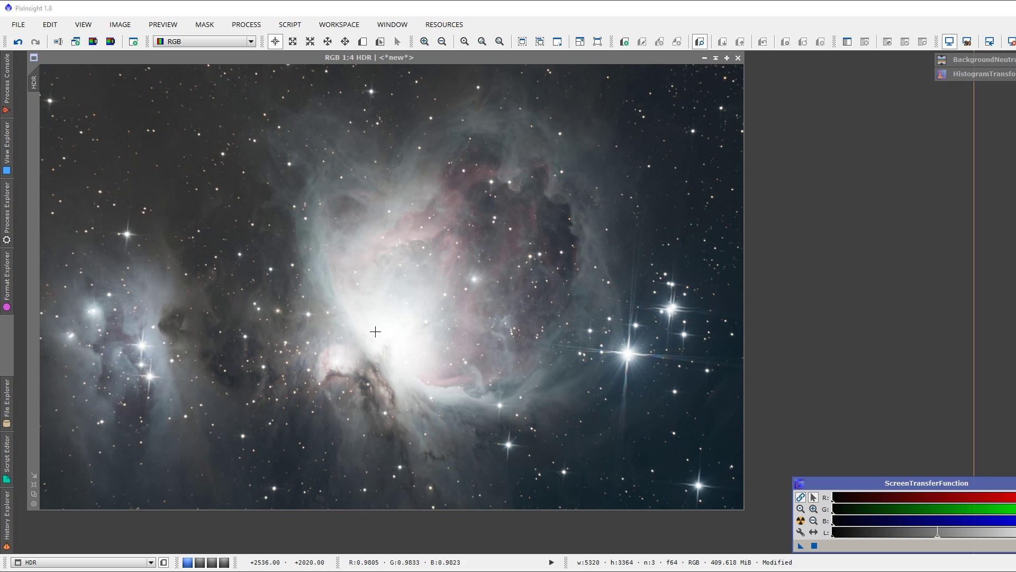
Step: Open HDRMultiscaleTransform reset to 6 layers and mark Preview01 around the bright nebula core
left_click(246, 24)
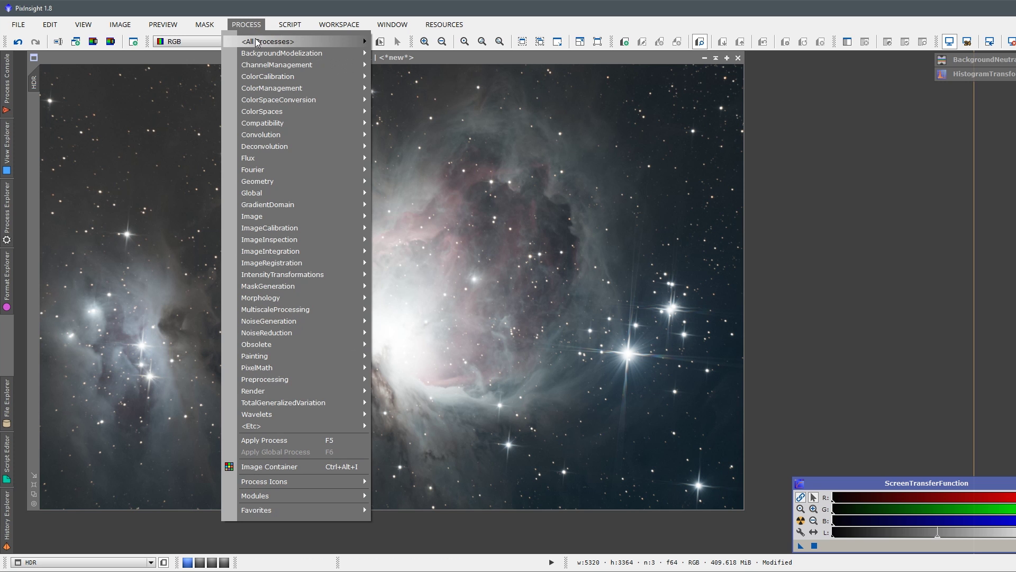
mouse_move(255, 42)
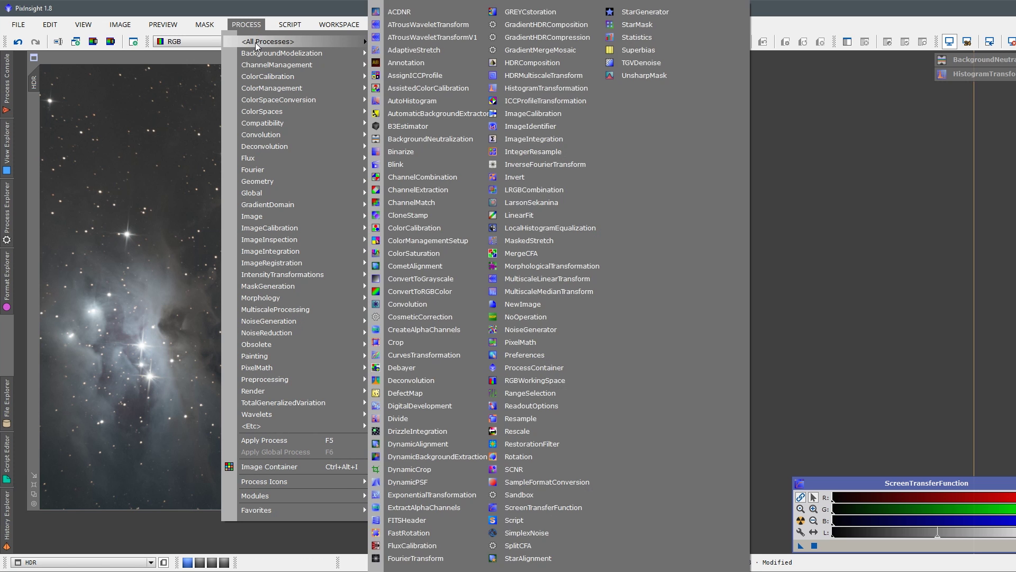
left_click(550, 78)
left_click(990, 206)
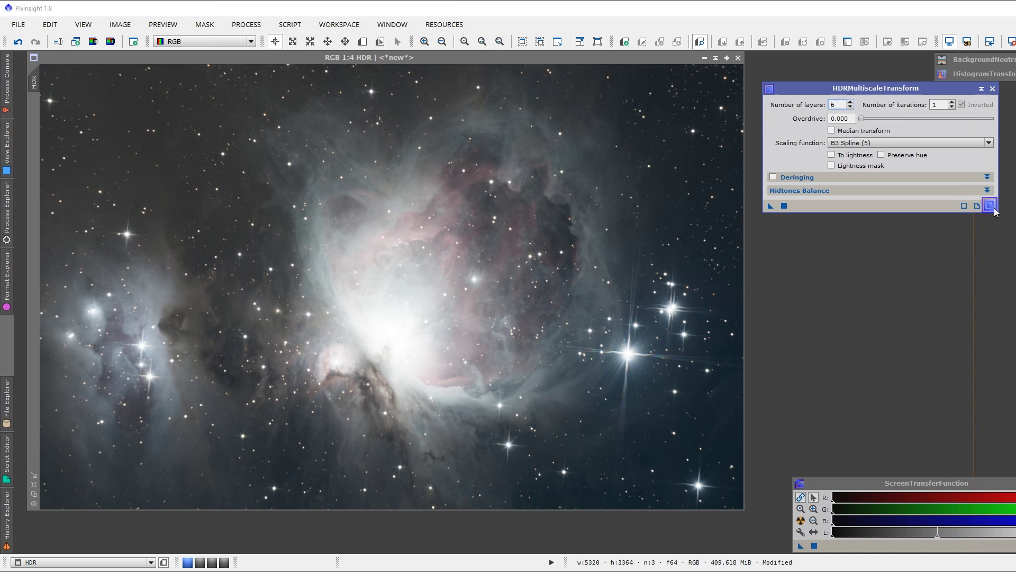
left_click_drag(869, 88, 876, 116)
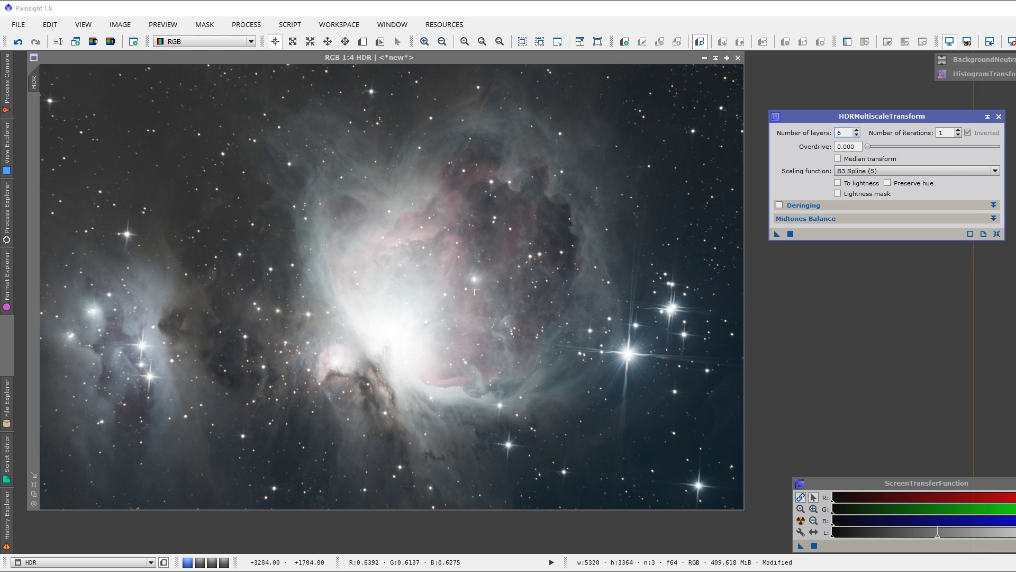
left_click(363, 41)
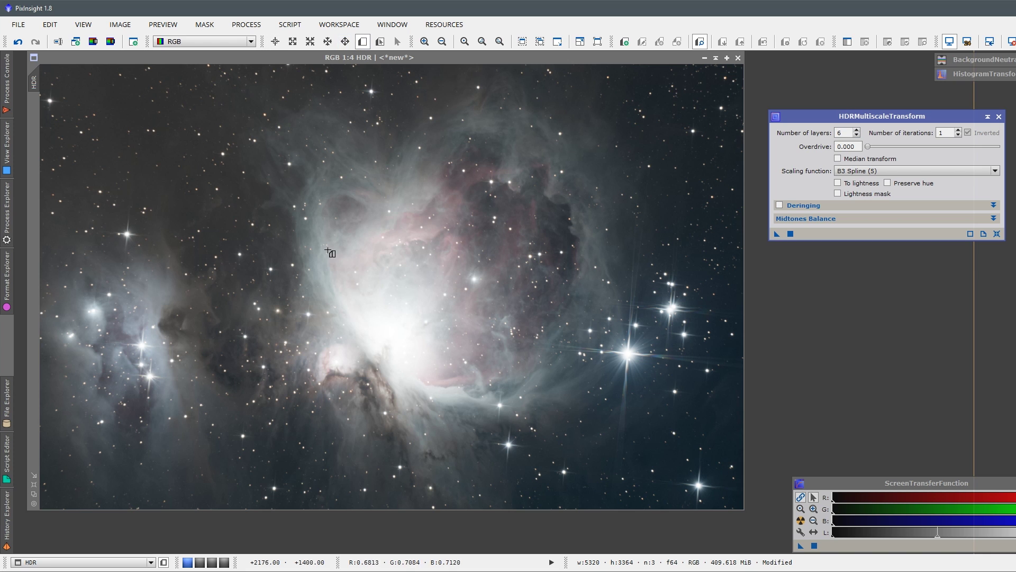
left_click_drag(312, 236, 531, 432)
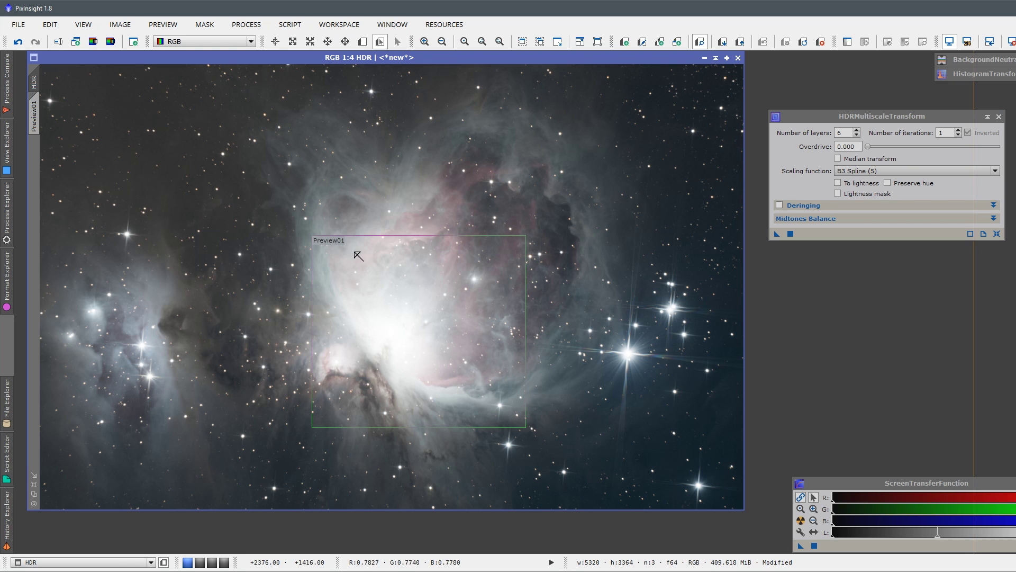
Step: Open Preview01 and duplicate it by dragging its tab into Preview011 and Preview0111
left_click(33, 115)
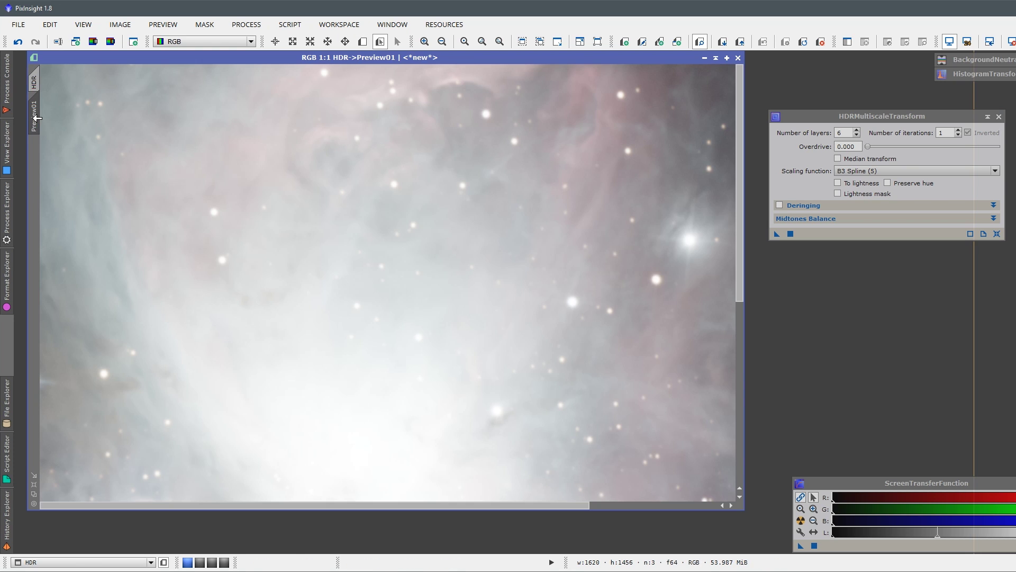
scroll(442, 287, "down", 2)
scroll(442, 286, "up", 1)
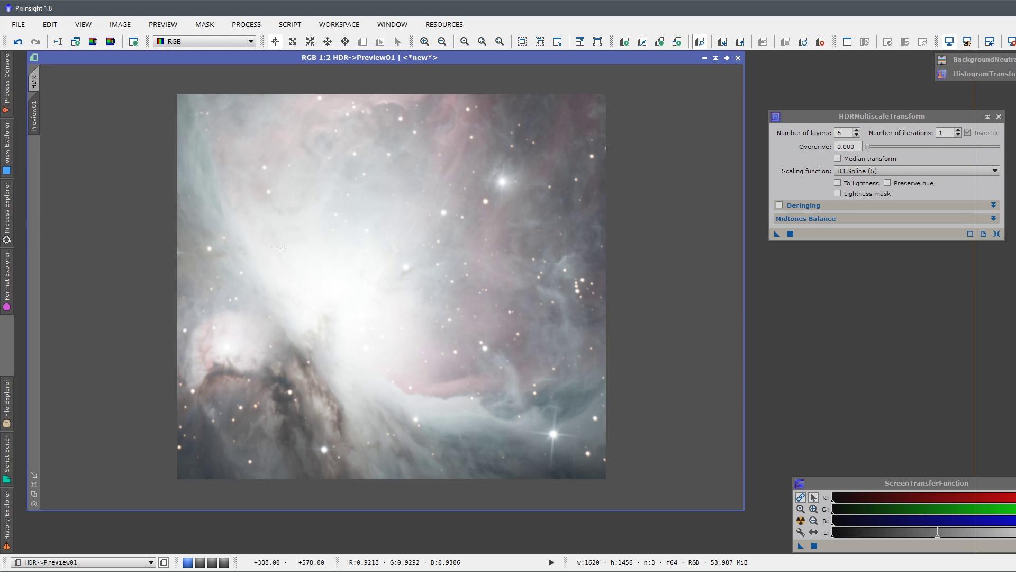
left_click_drag(38, 121, 38, 211)
left_click_drag(42, 171, 38, 264)
Step: Step through Preview01, Preview011, Preview0111 and Preview01111 to check them, ending on Preview011
left_click(38, 198)
scroll(312, 263, "down", 1)
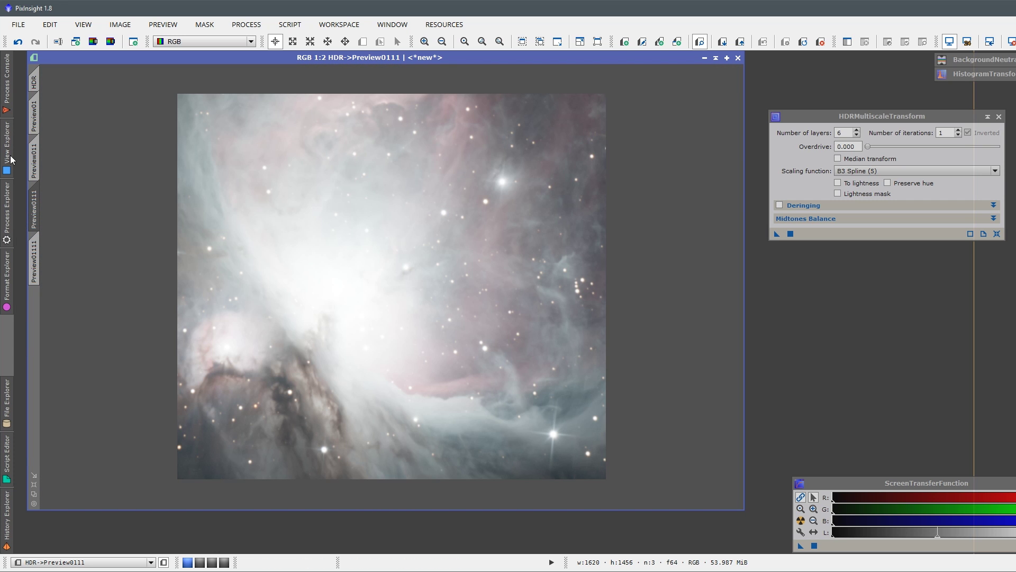
left_click(41, 159)
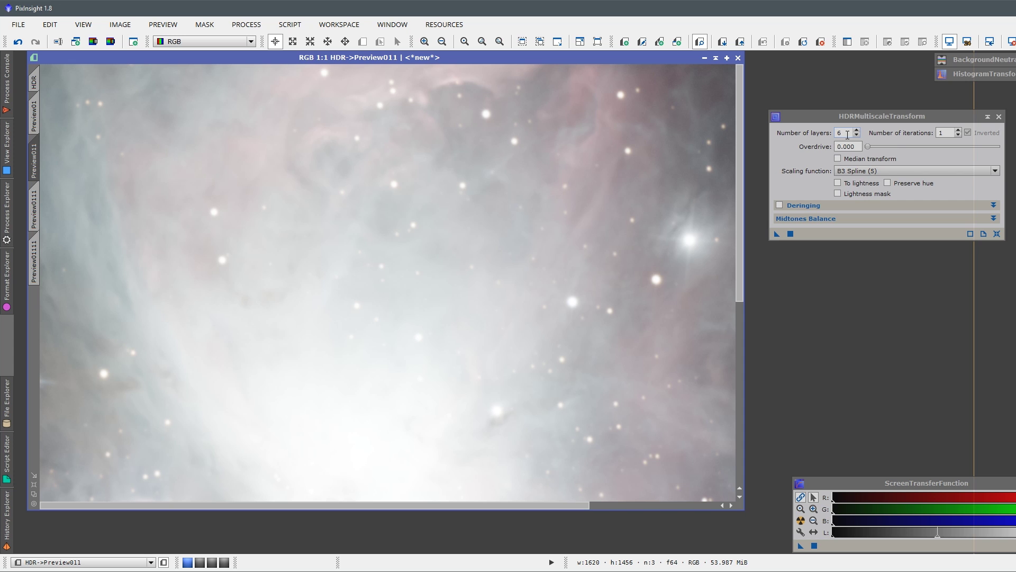
left_click(856, 133)
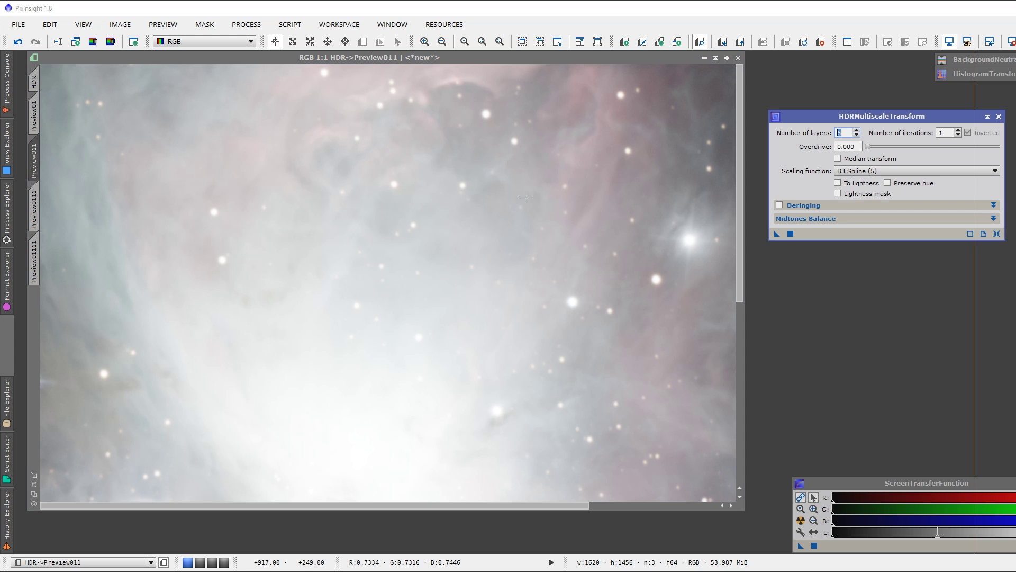
left_click(415, 268)
scroll(414, 268, "down", 1)
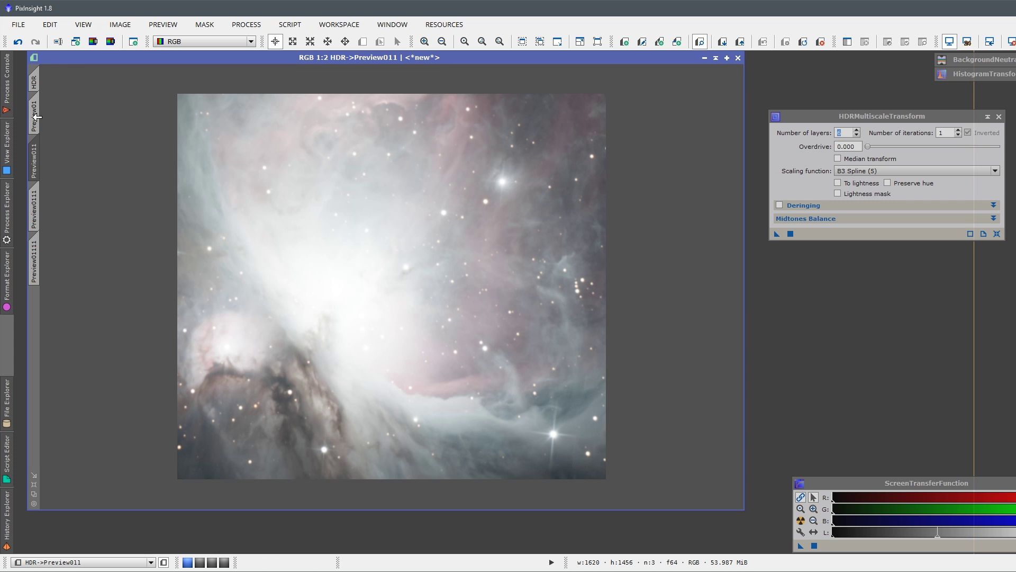
left_click(35, 116)
left_click(36, 165)
left_click(40, 218)
left_click(36, 246)
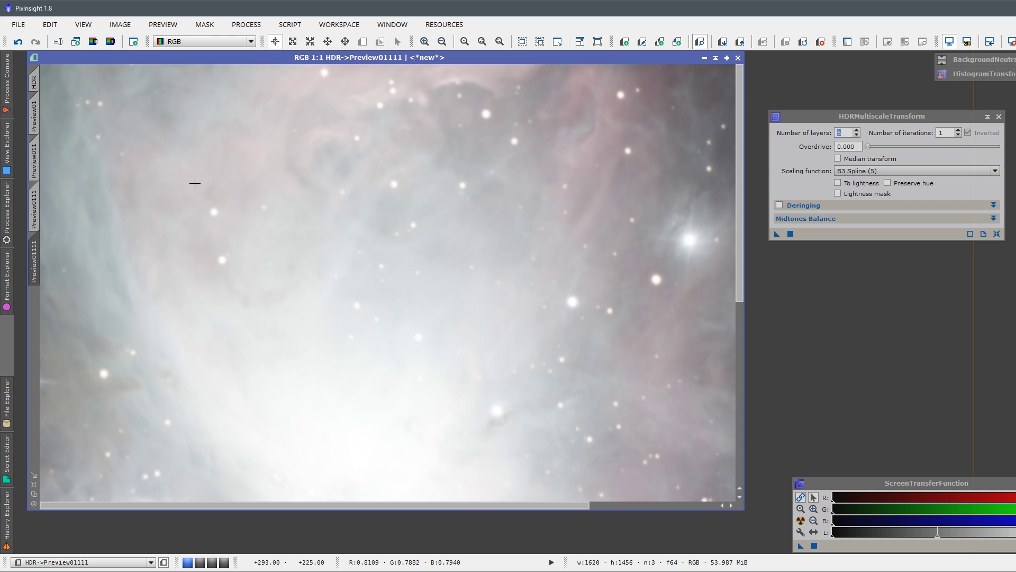
scroll(241, 241, "down", 1)
left_click(33, 116)
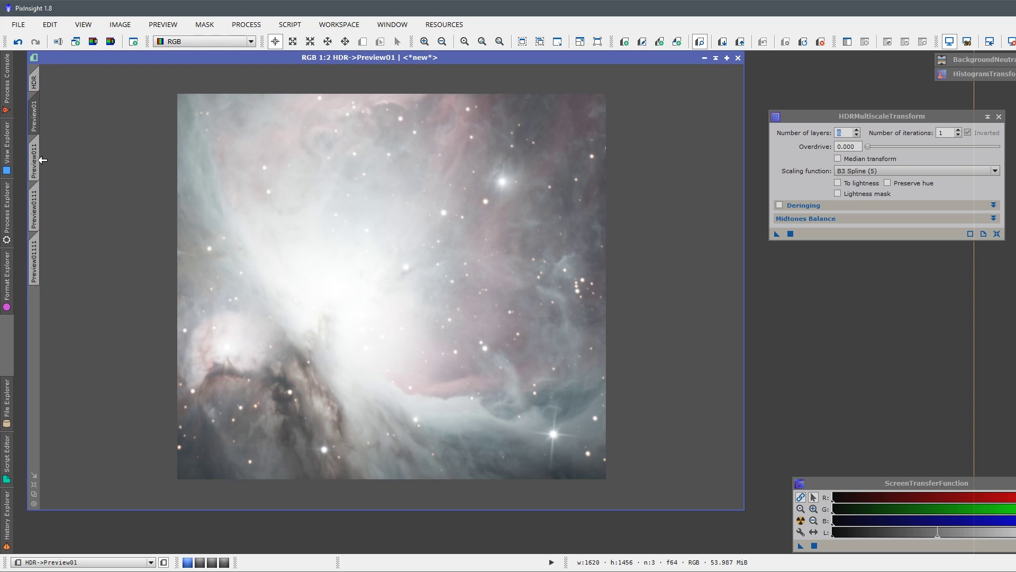
left_click(42, 161)
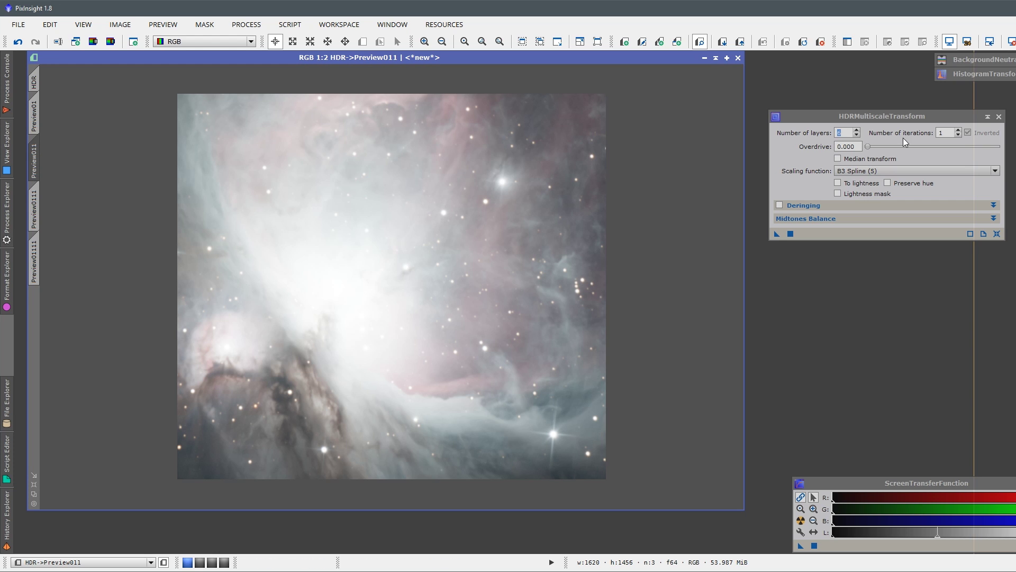
Step: Apply HDRMultiscaleTransform at 6, 7 and 8 layers to Preview011, Preview0111 and Preview01111 respectively
left_click(790, 234)
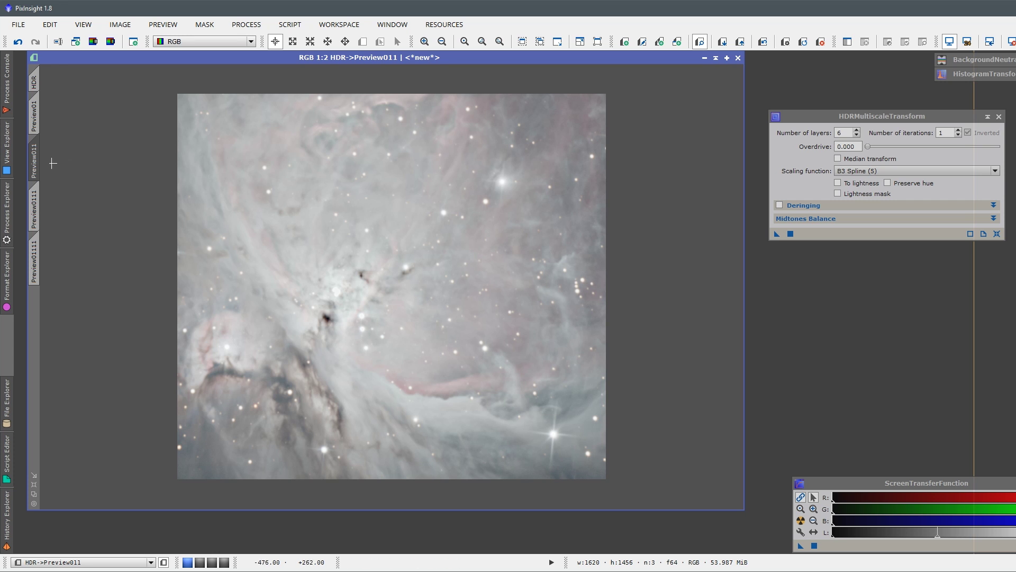
left_click(34, 206)
left_click(857, 131)
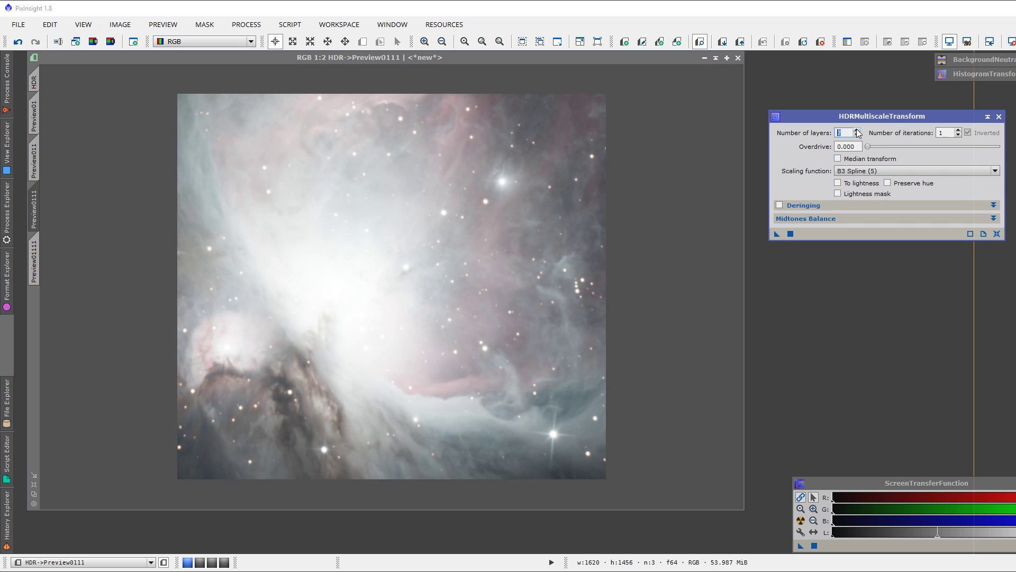
left_click_drag(778, 233, 522, 244)
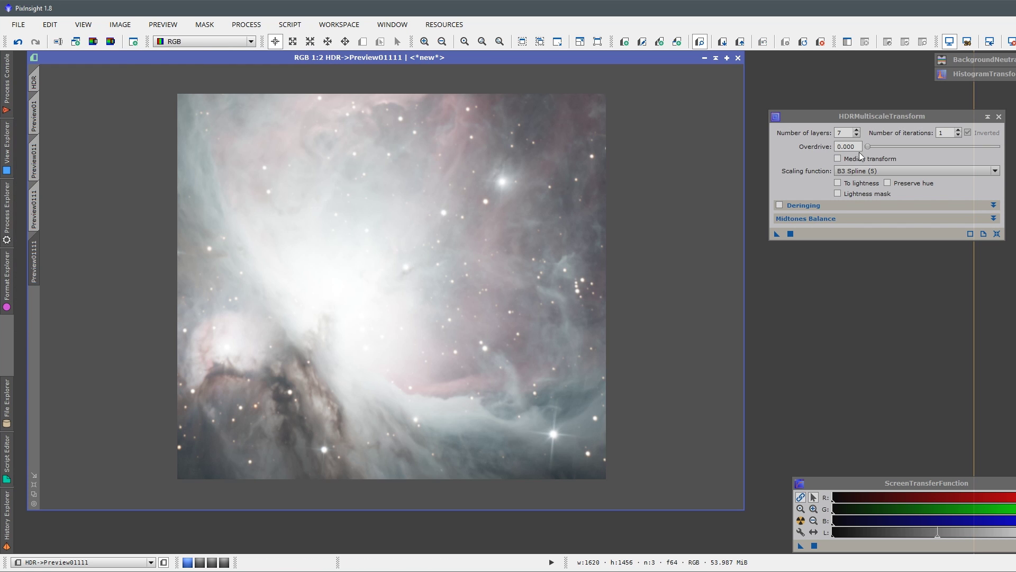
left_click(857, 130)
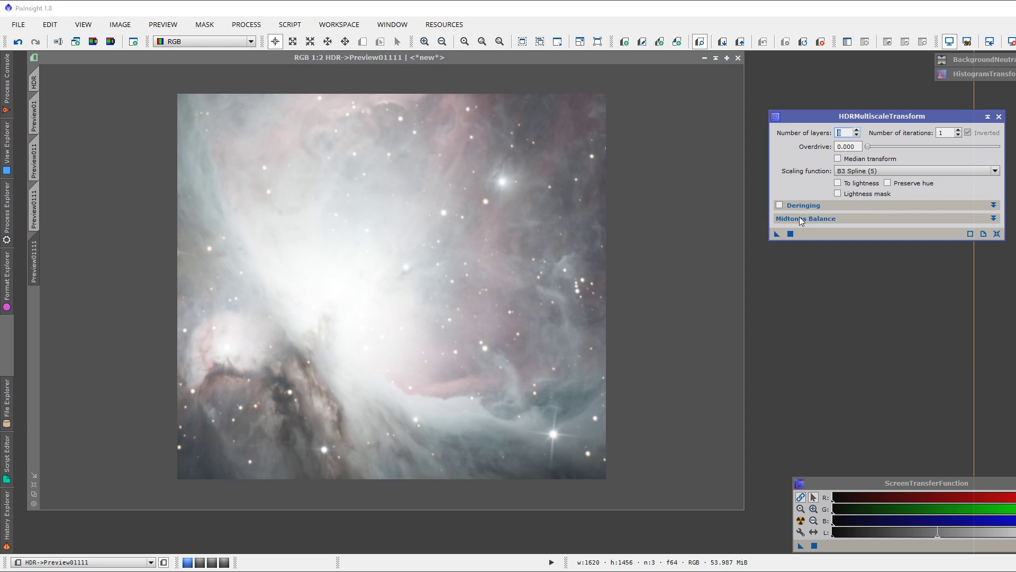
left_click_drag(776, 234, 522, 222)
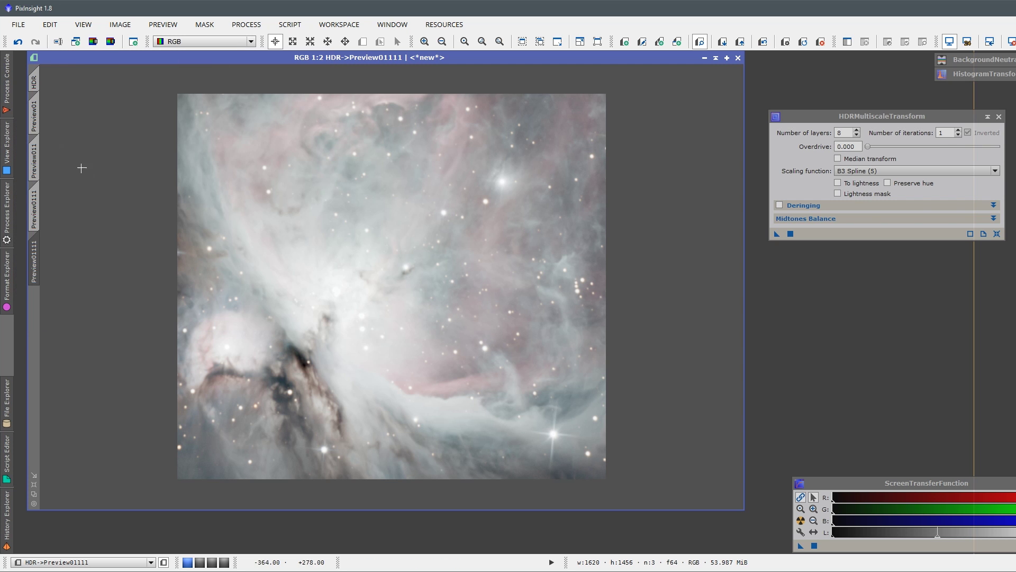
Step: Compare the unprocessed Preview01 against the 6-layer result in Preview011
left_click(37, 112)
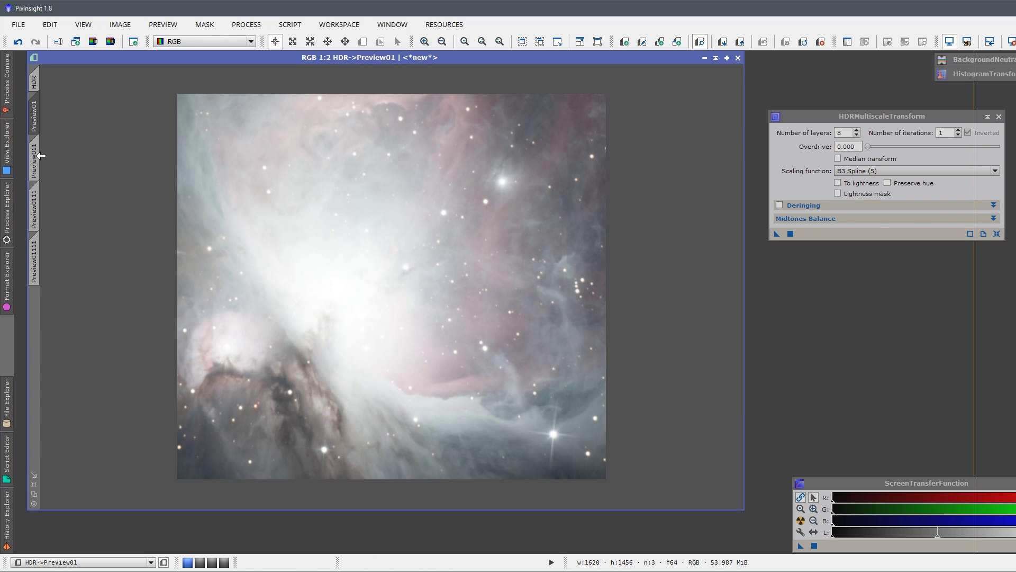
left_click(35, 155)
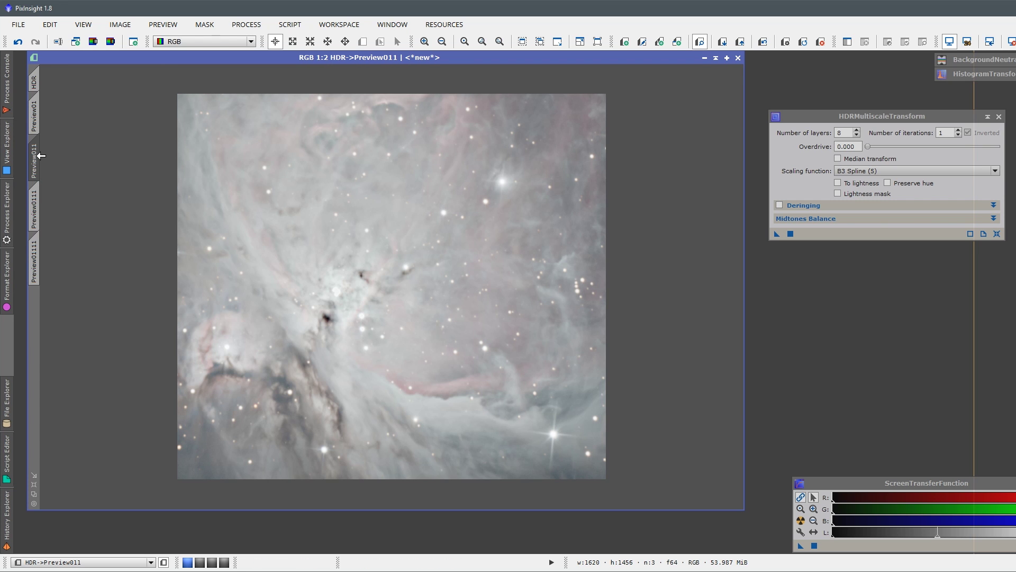
left_click(846, 134)
left_click(391, 348)
Step: Compare the 6-, 7- and 8-layer preview results while raising the layer count to 8
left_click(34, 82)
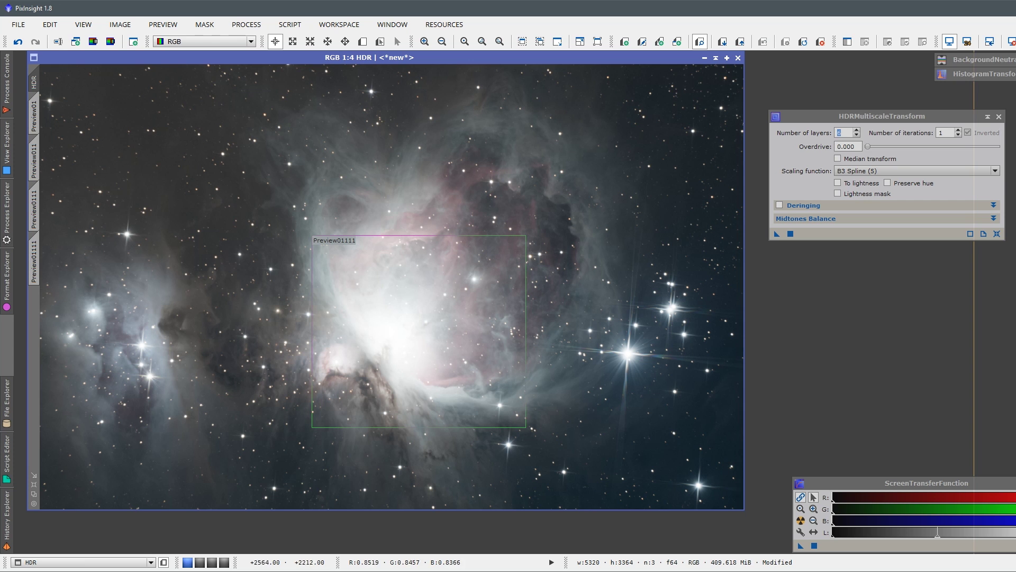
left_click(37, 168)
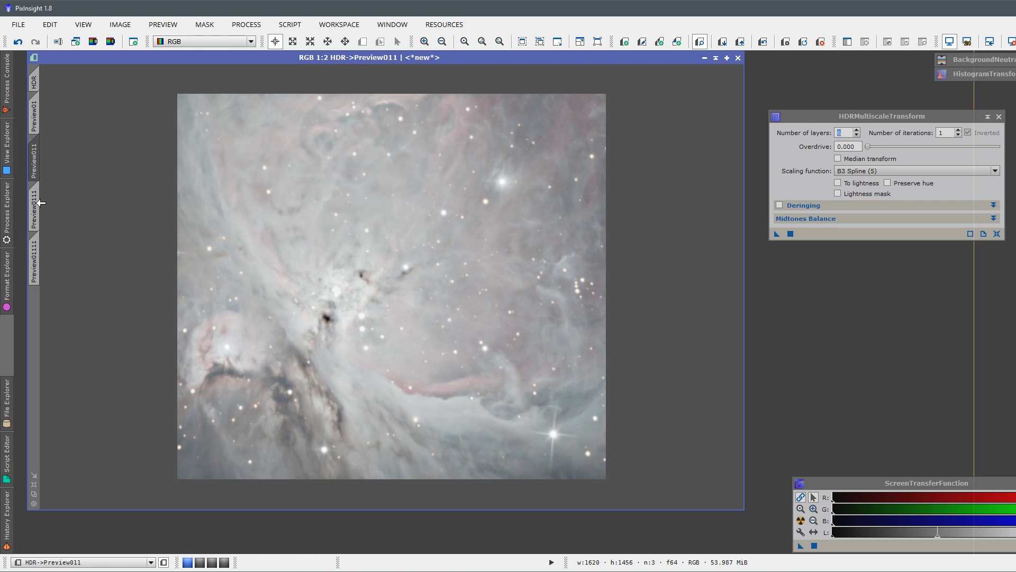
left_click(35, 206)
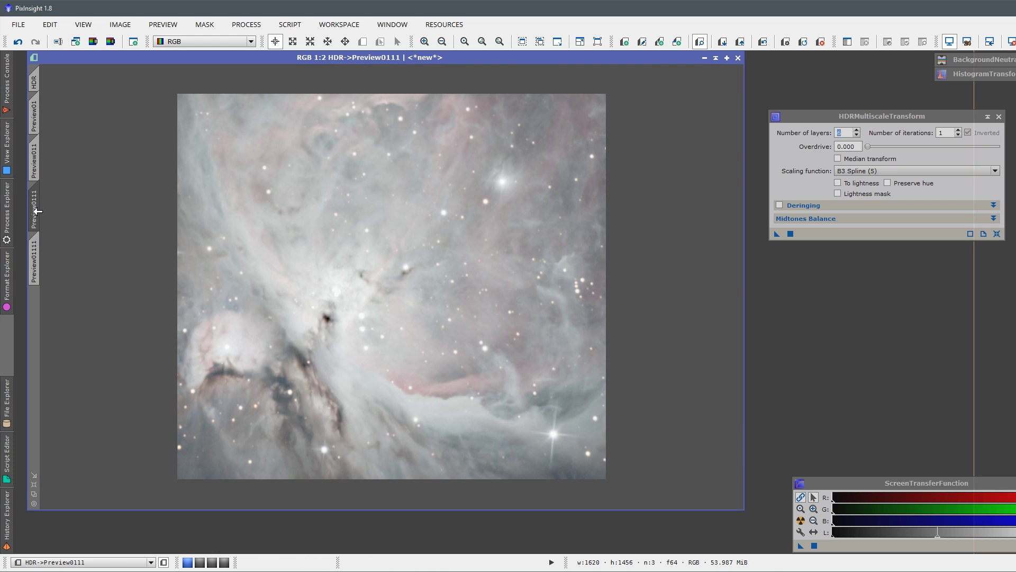
left_click(857, 131)
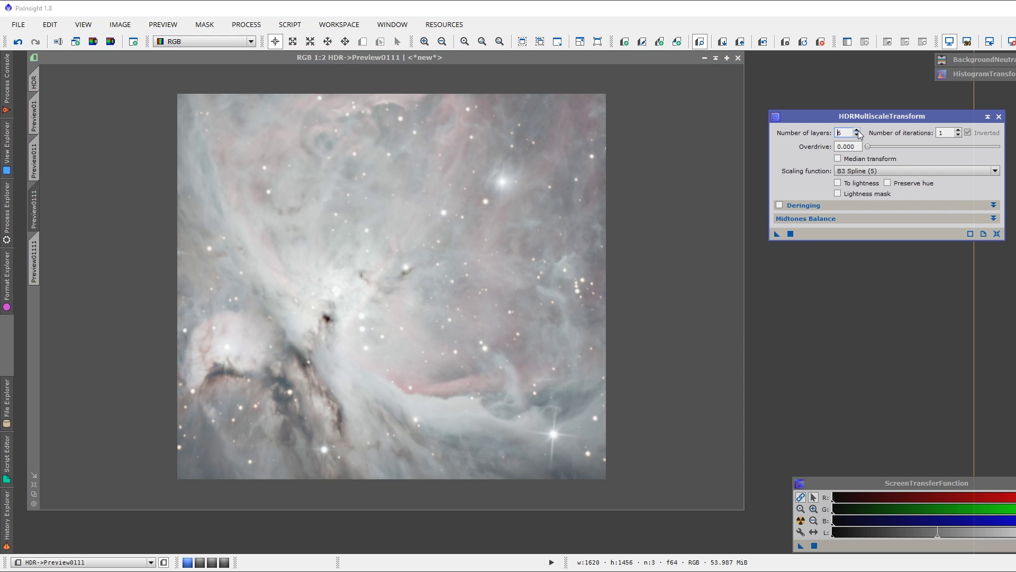
left_click(858, 131)
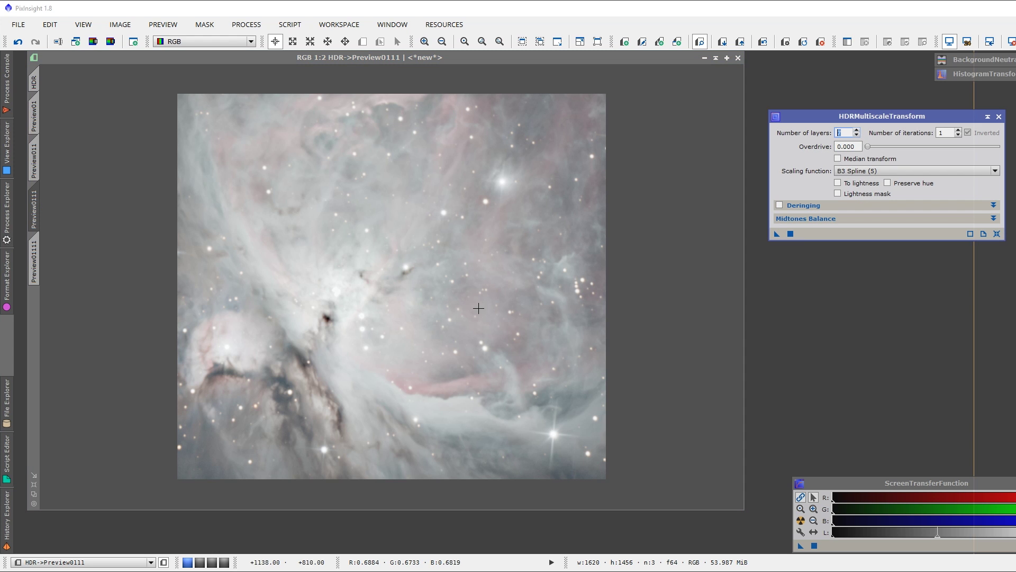
left_click(40, 152)
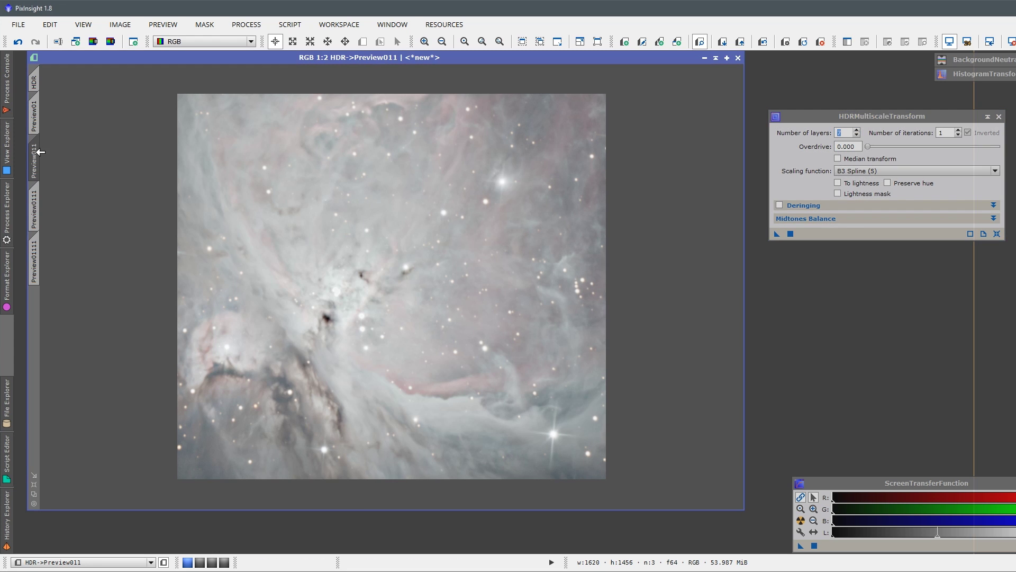
left_click(38, 202)
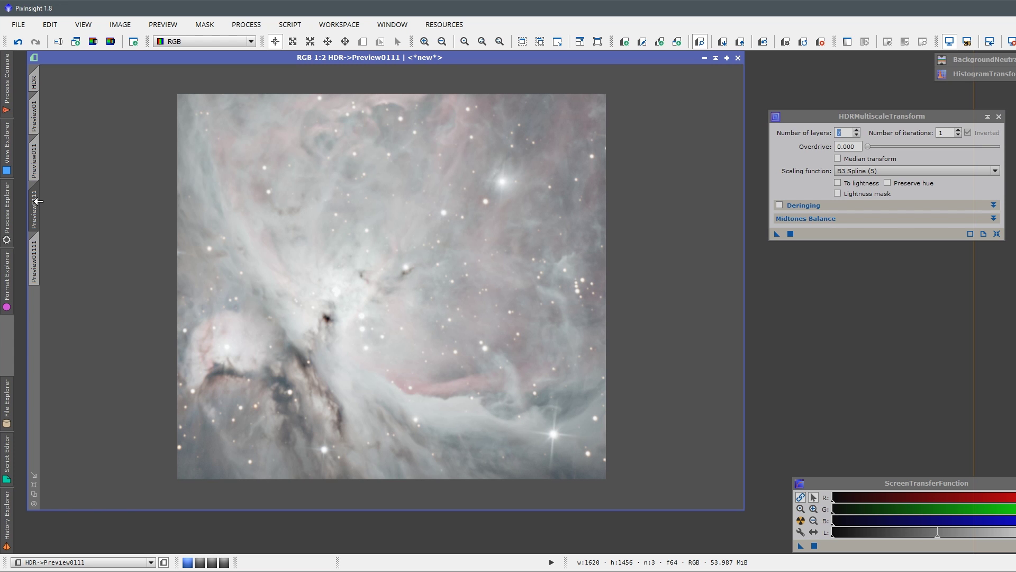
left_click(38, 255)
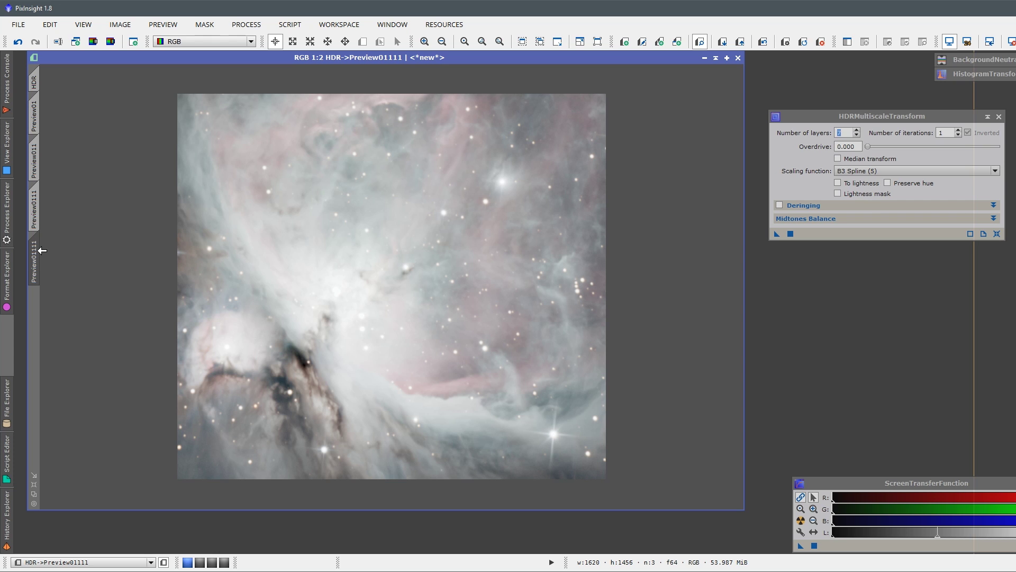
left_click(856, 129)
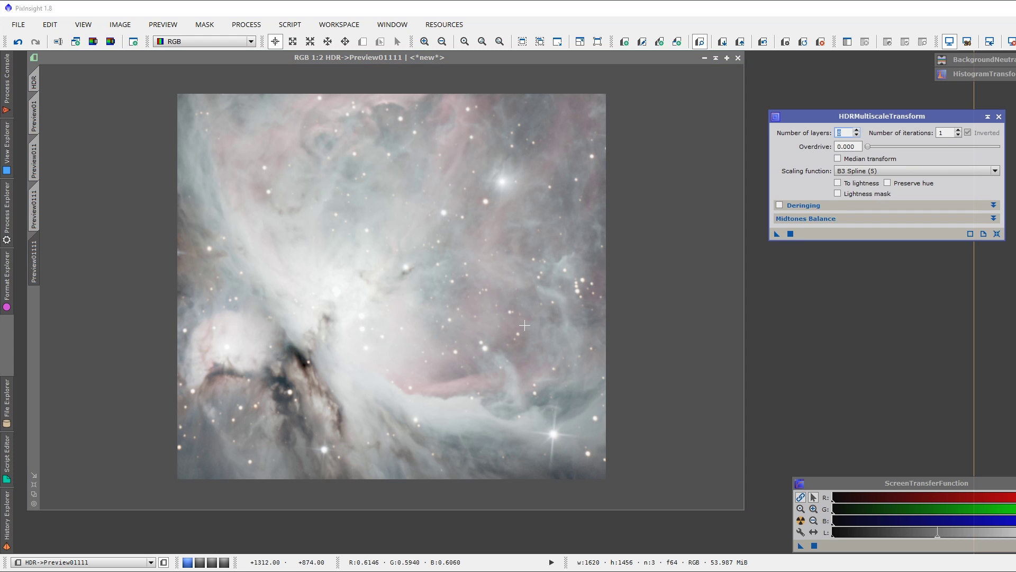
left_click(524, 325)
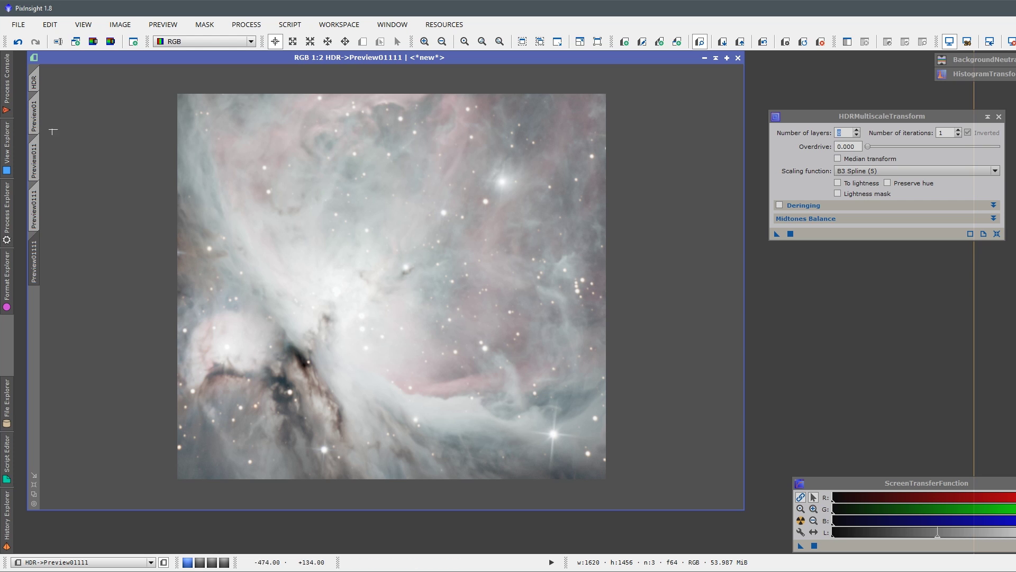
Step: Flip between the 6-layer Preview011 and 8-layer Preview01111 results, then return to the full HDR image
mouse_move(42, 85)
left_click(41, 166)
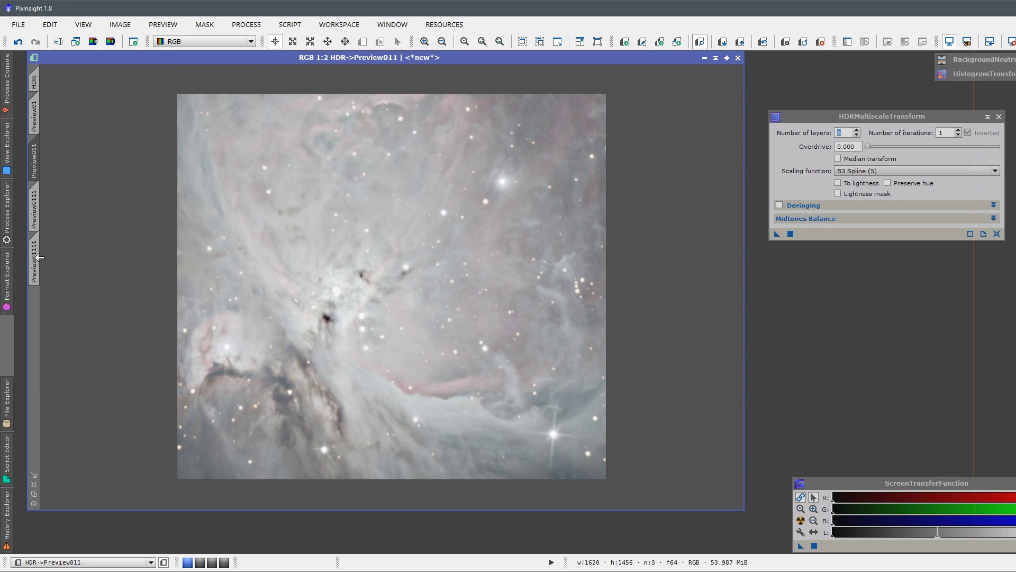
left_click(34, 260)
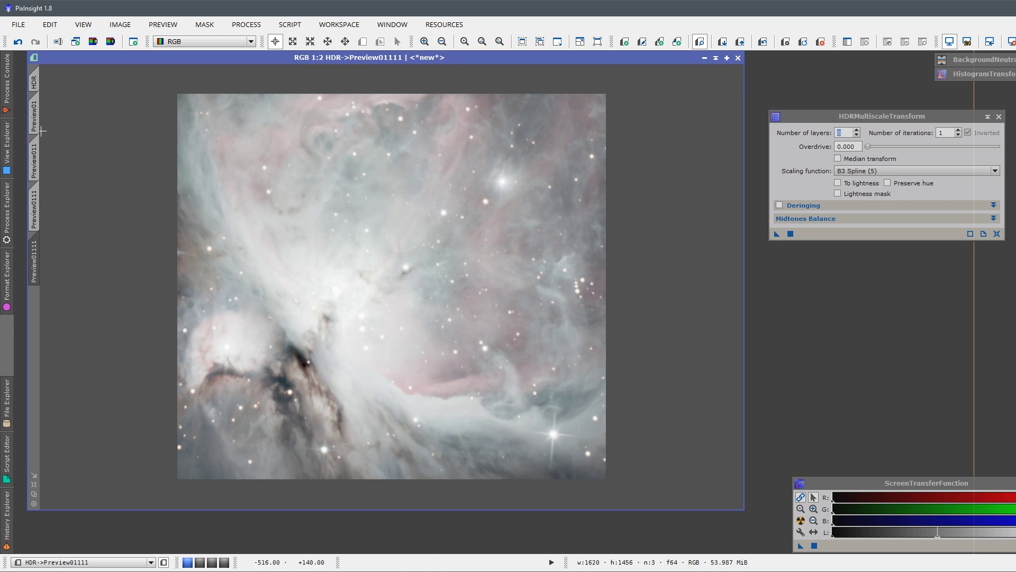
left_click(35, 127)
left_click(34, 171)
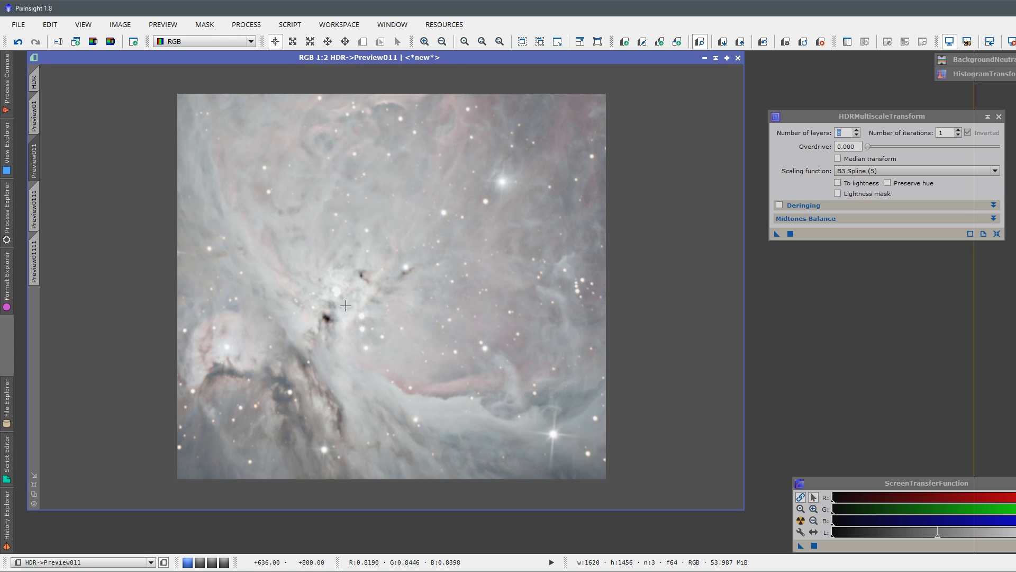
scroll(357, 312, "down", 1)
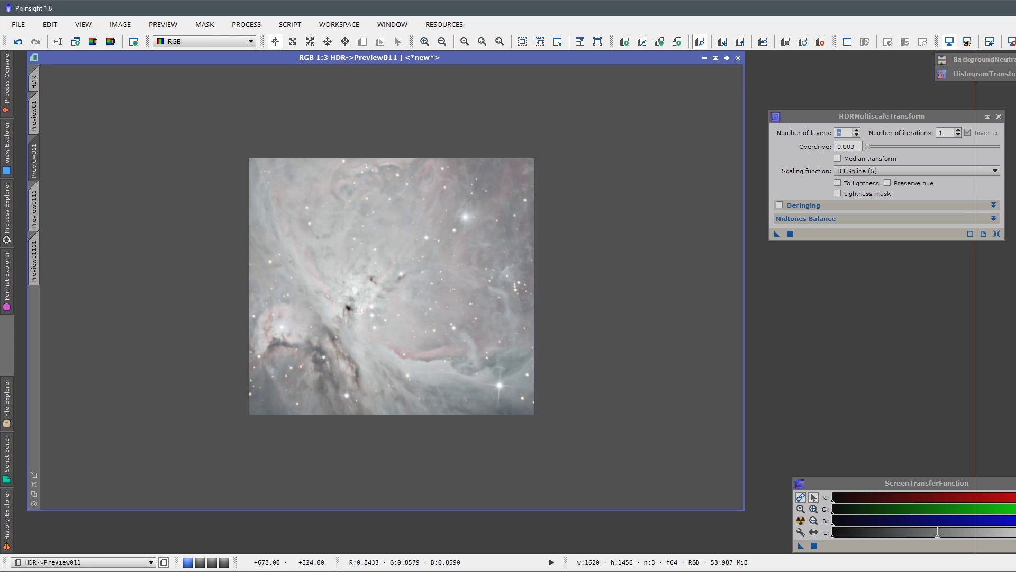
scroll(357, 312, "up", 2)
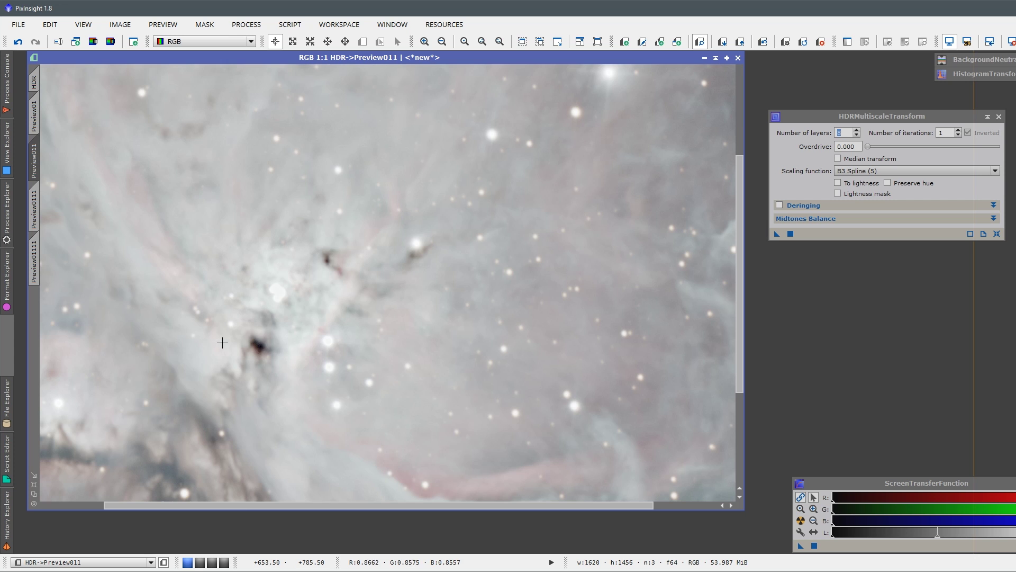
left_click(41, 256)
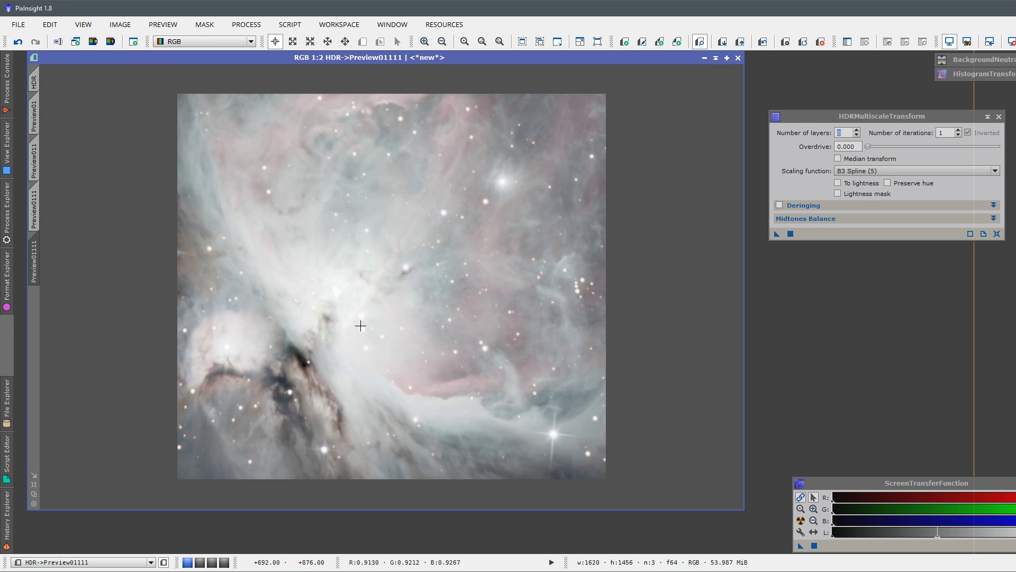
scroll(360, 326, "down", 1)
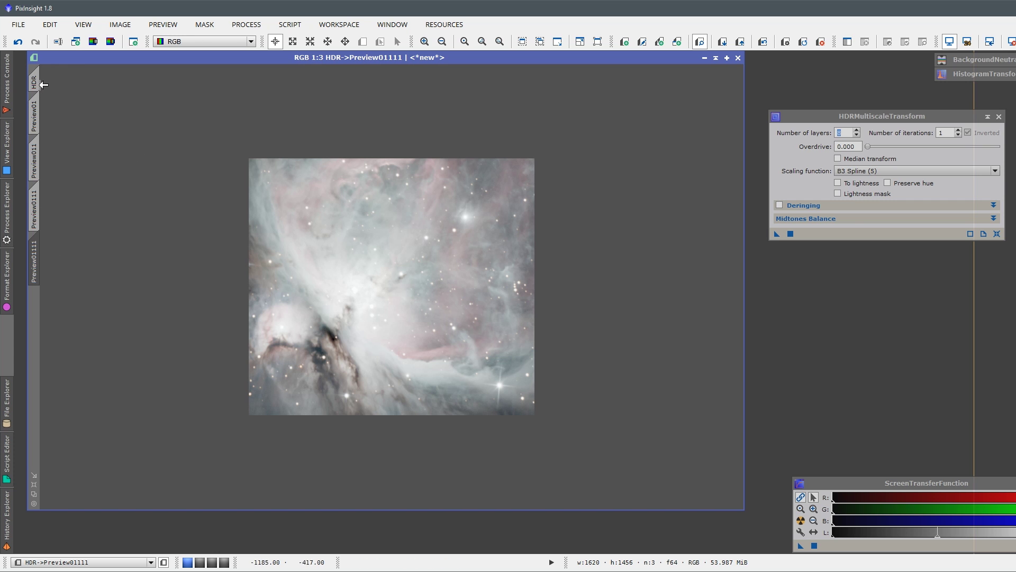
left_click(41, 84)
Step: Apply the 8-layer HDRMultiscaleTransform to the full HDR image and store it as a process icon beside the others
left_click(790, 234)
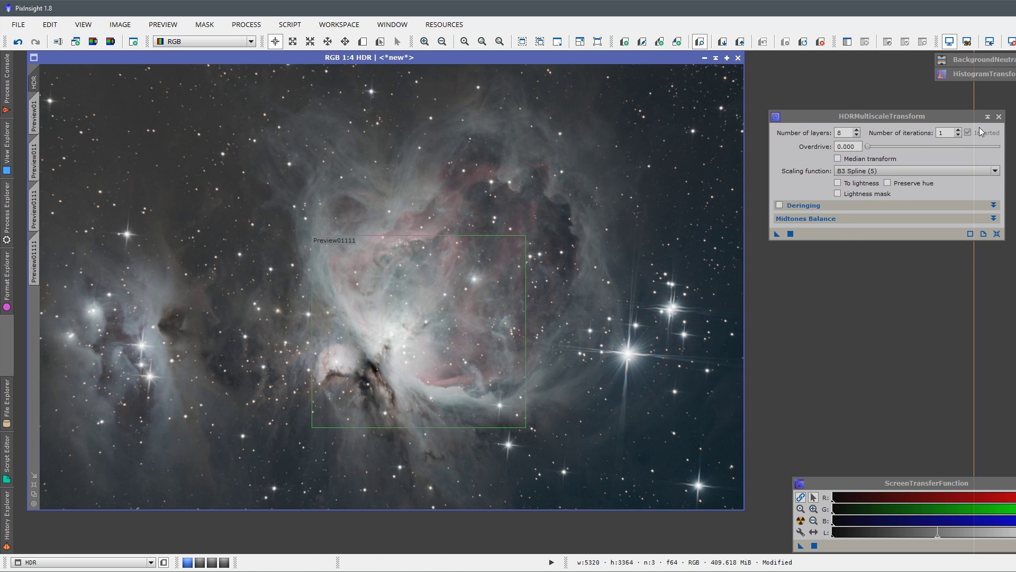
left_click(987, 116)
left_click_drag(862, 178, 991, 91)
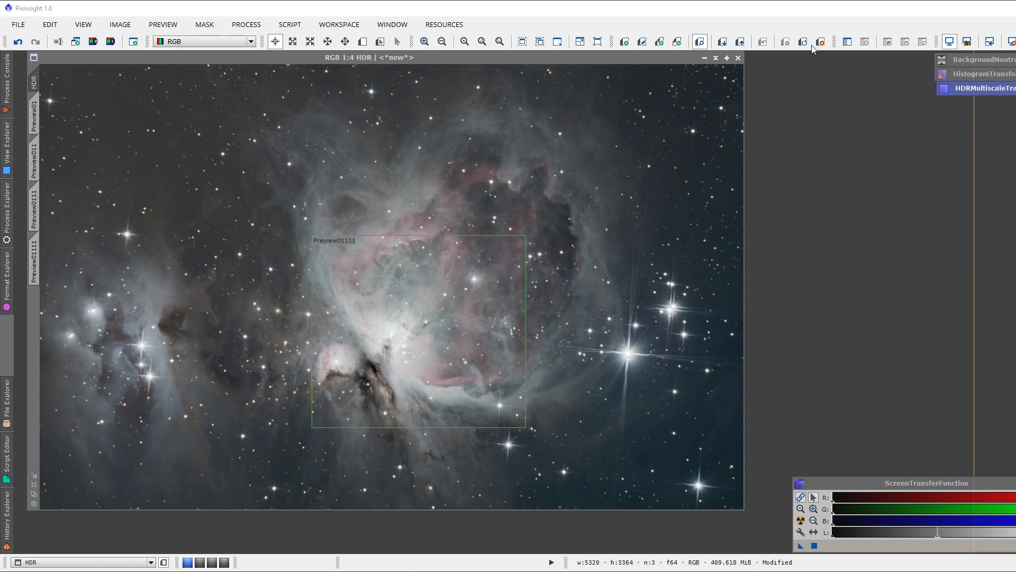
Step: Delete the previews Preview01, Preview01111, Preview0111 and Preview011 from the HDR image
key("ctrl+shift+Delete")
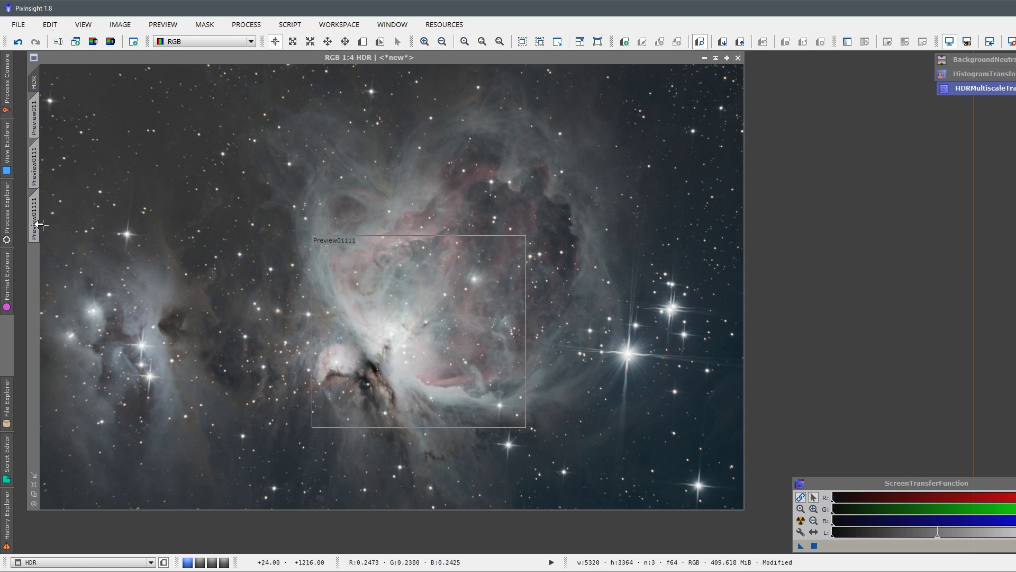
left_click(33, 218)
left_click(821, 41)
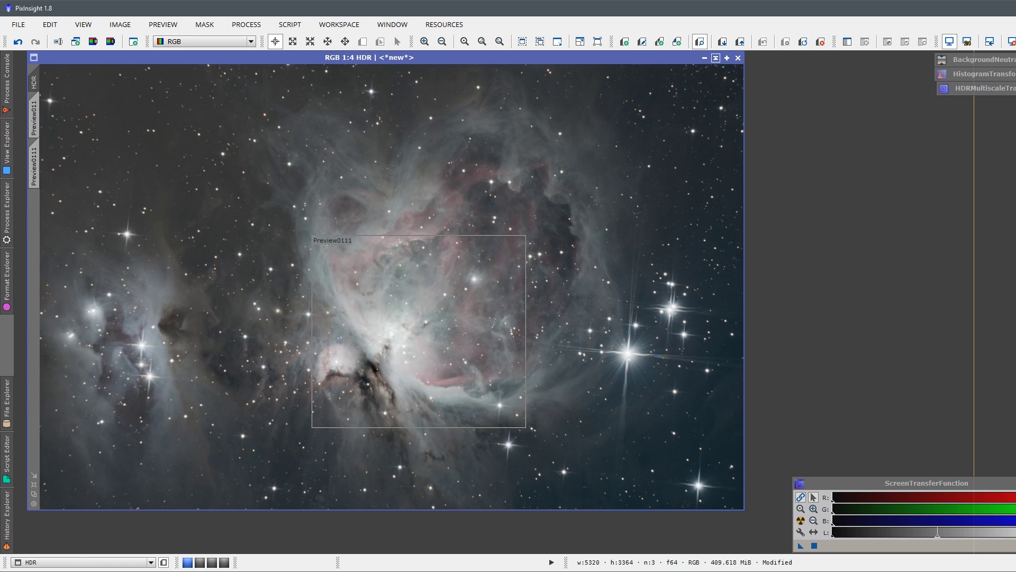
left_click(33, 165)
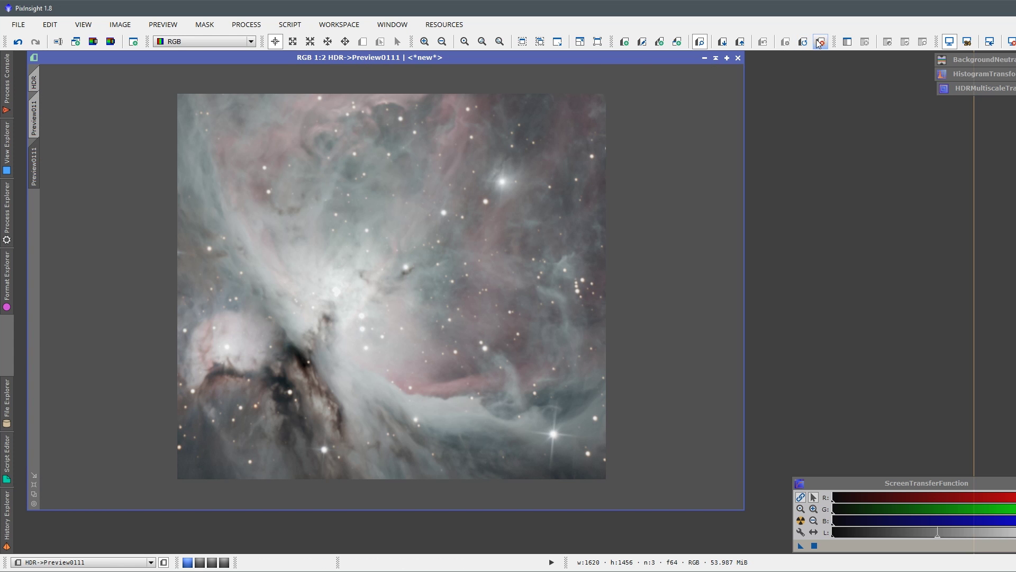
left_click(820, 42)
left_click(35, 127)
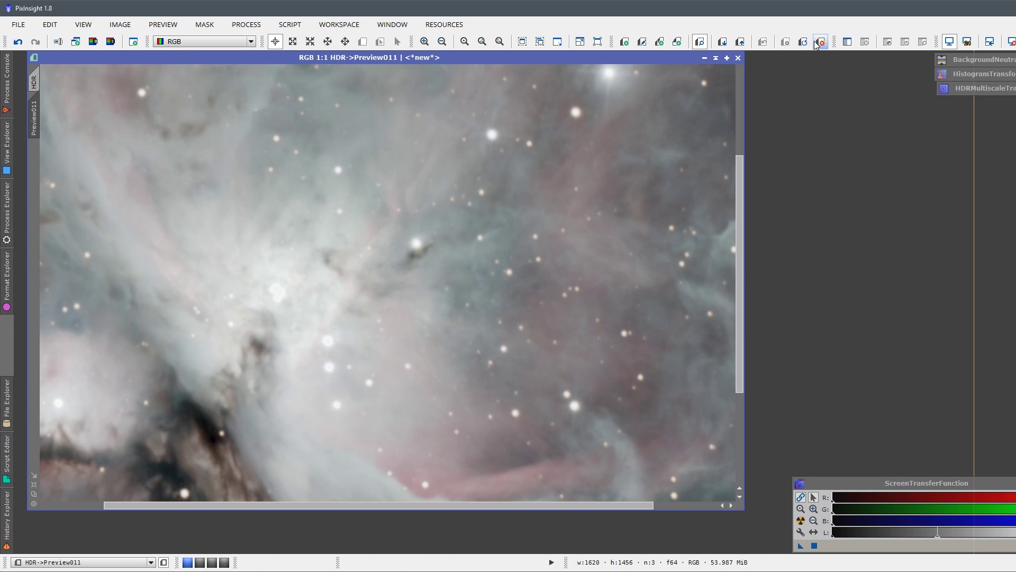
left_click(820, 42)
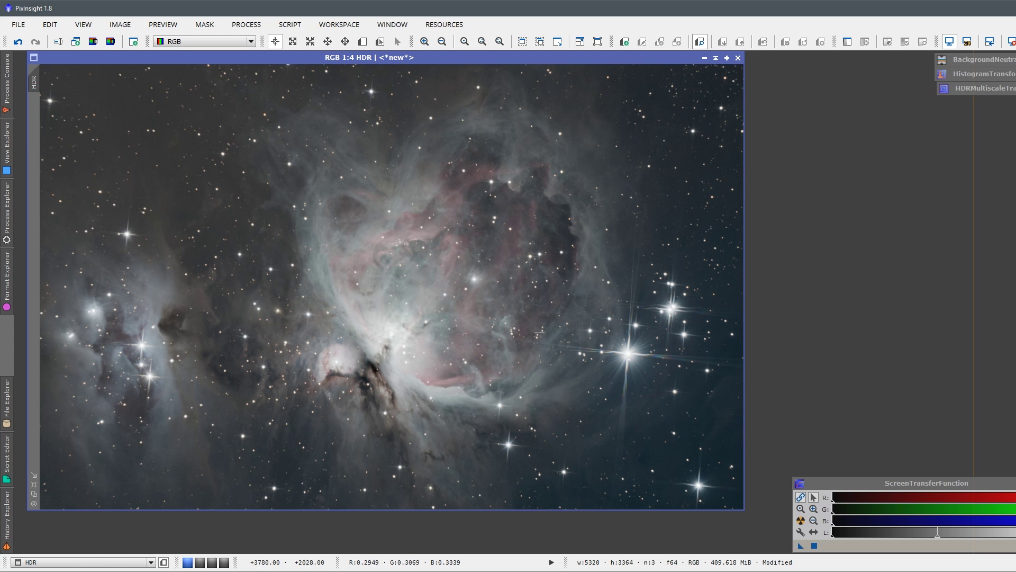
Step: Open the finished M42_HDR_Processed_coma_fix.tif by dragging it onto the workspace
scroll(375, 385, "up", 2)
scroll(375, 385, "down", 1)
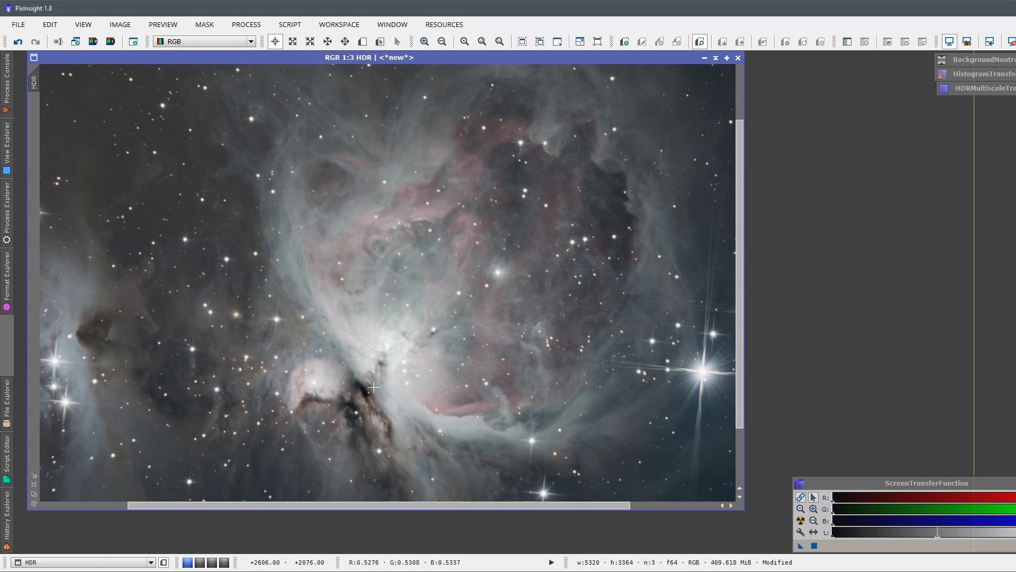
scroll(408, 305, "down", 1)
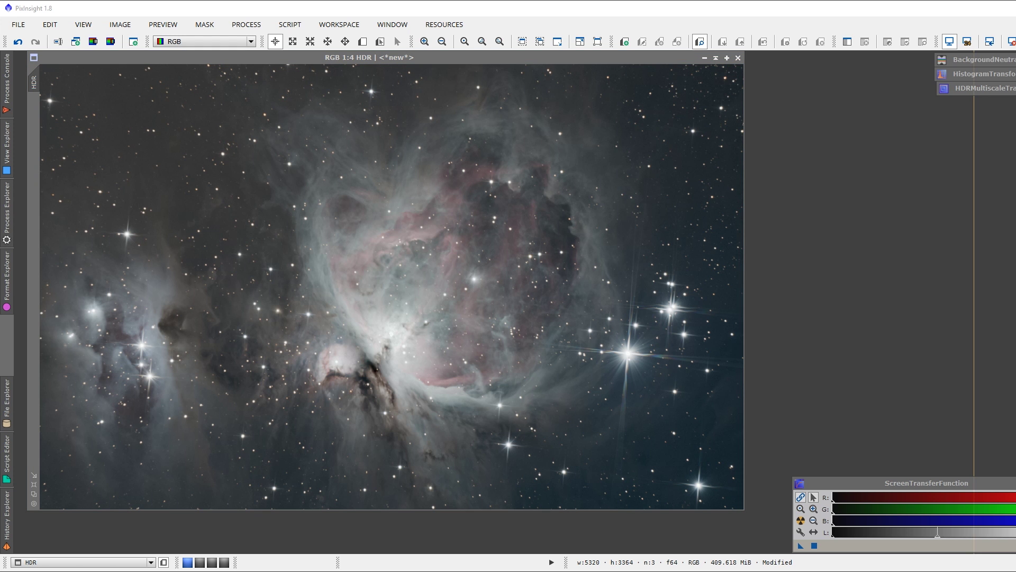
left_click_drag(0, 328, 369, 332)
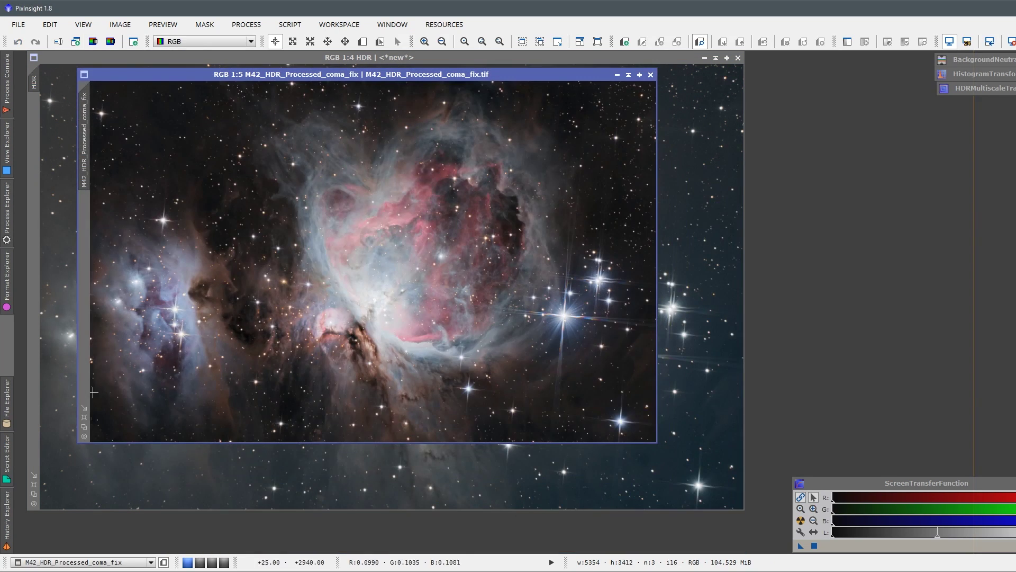
scroll(479, 150, "up", 1)
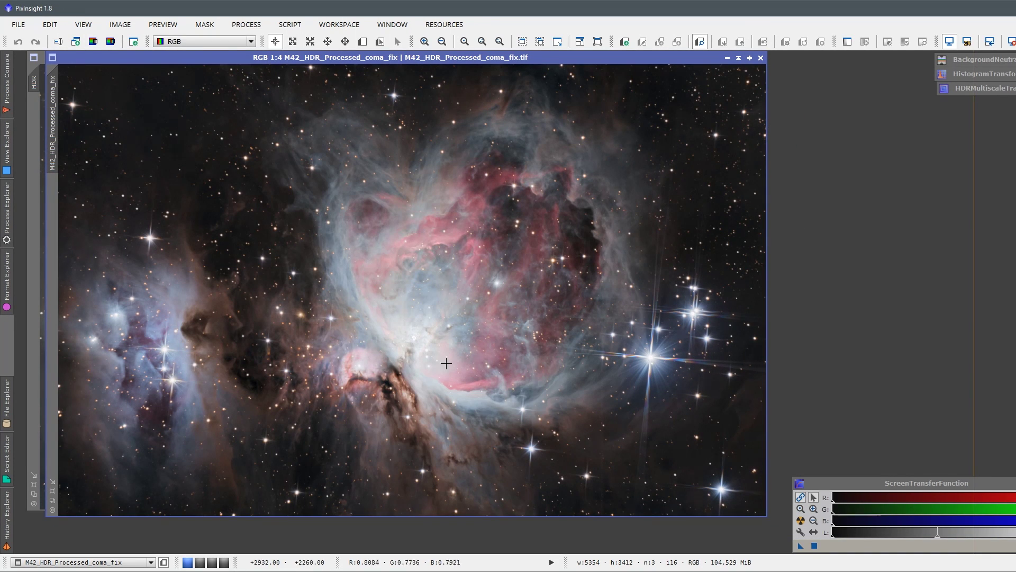
left_click_drag(435, 63, 442, 60)
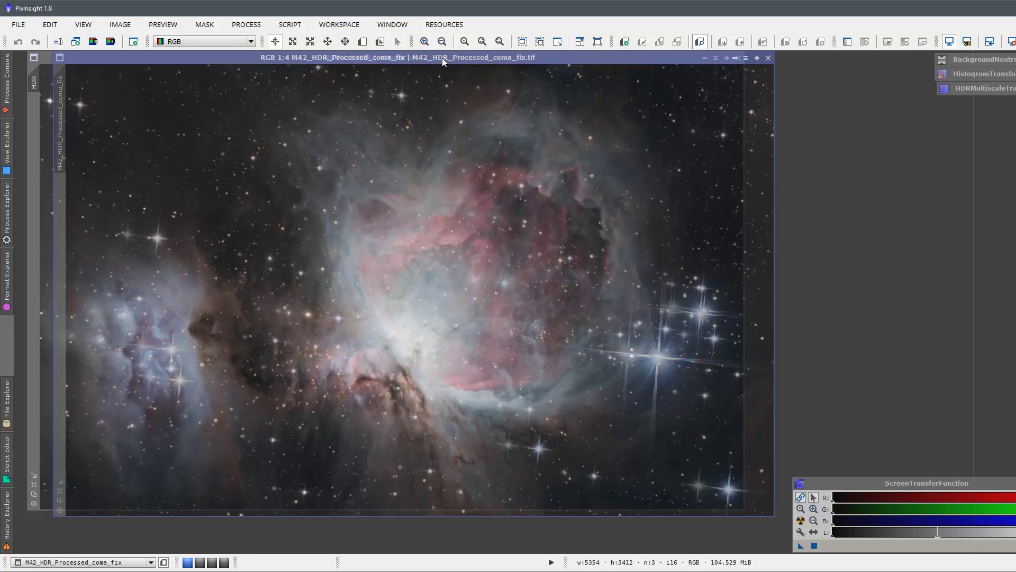
left_click(43, 194)
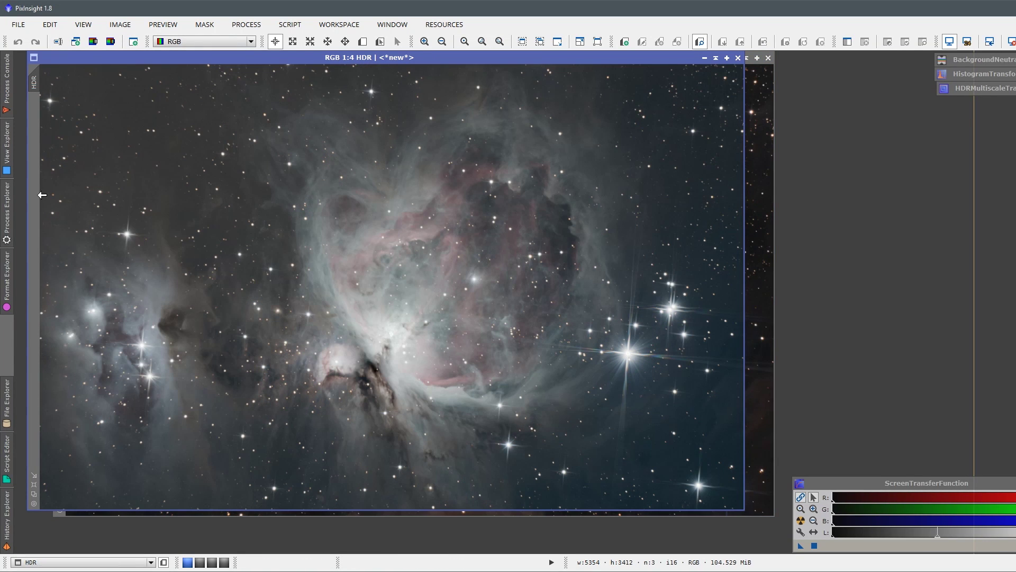
left_click(769, 254)
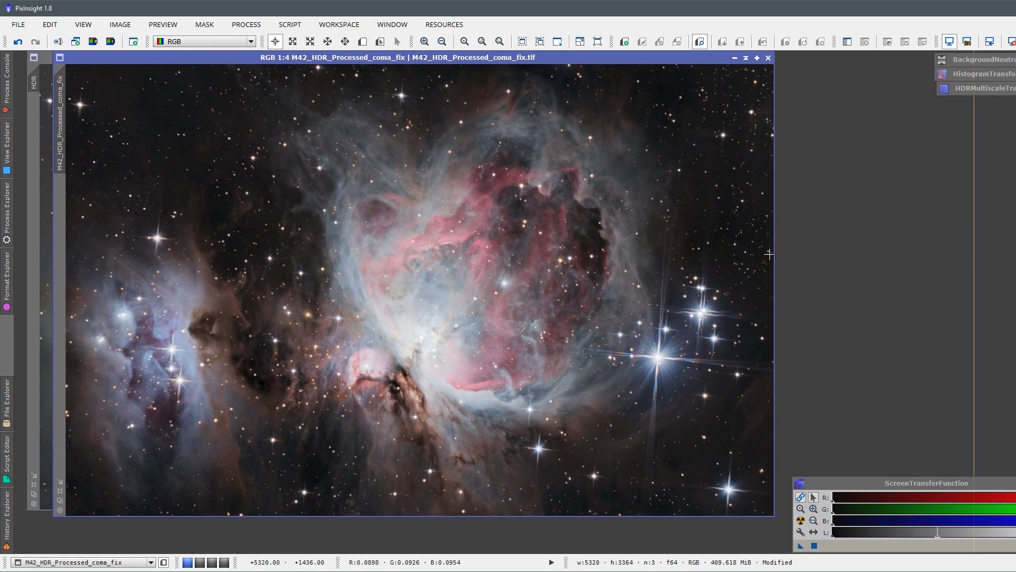
left_click(42, 289)
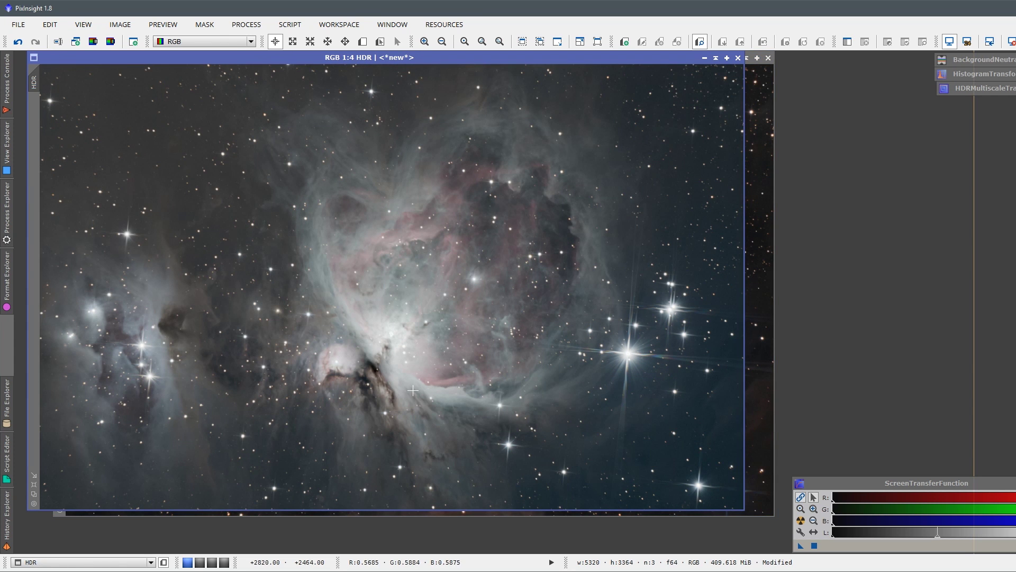
left_click(764, 312)
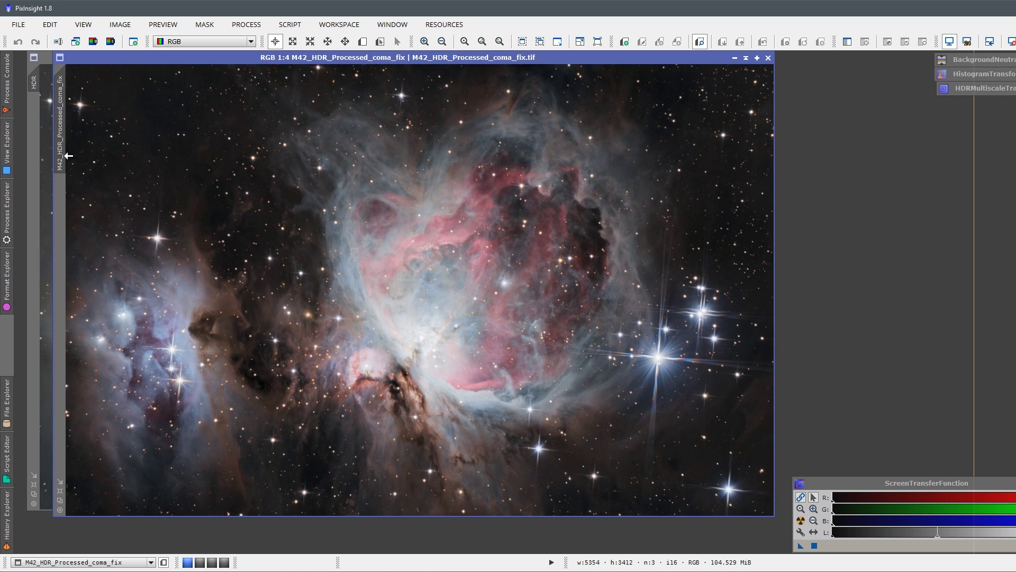
left_click(46, 156)
left_click(760, 235)
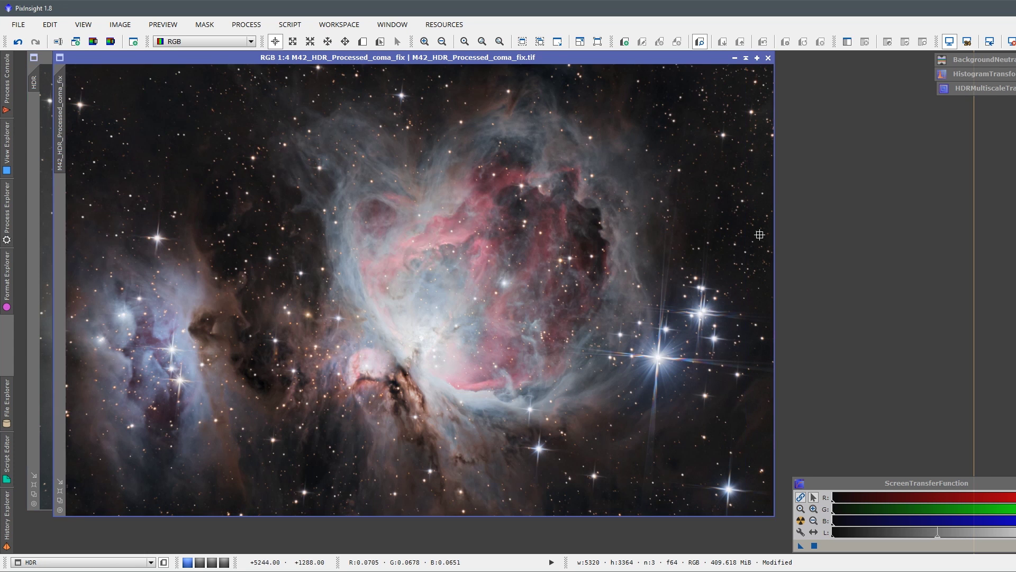
left_click_drag(417, 60, 433, 56)
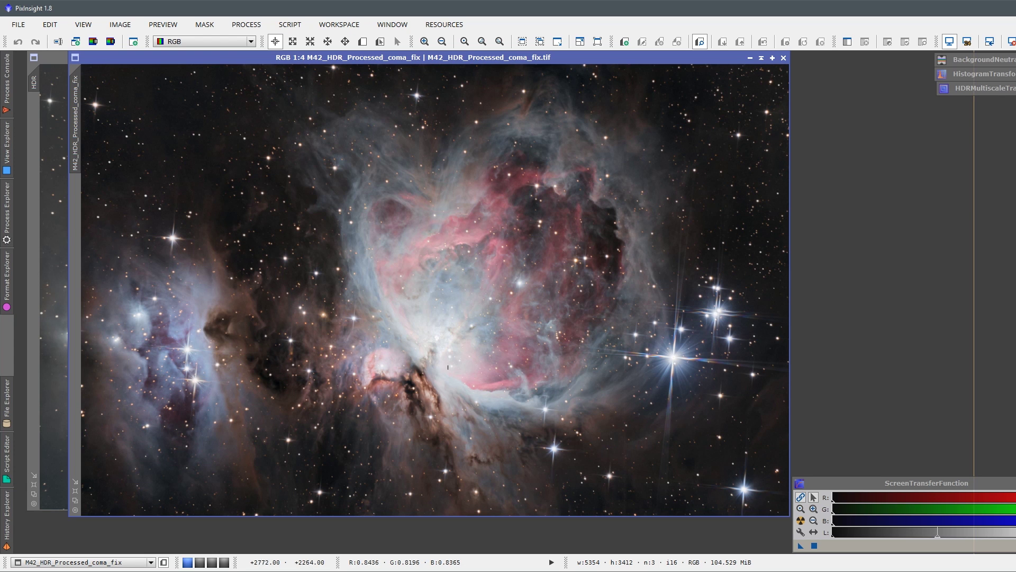
scroll(469, 362, "up", 3)
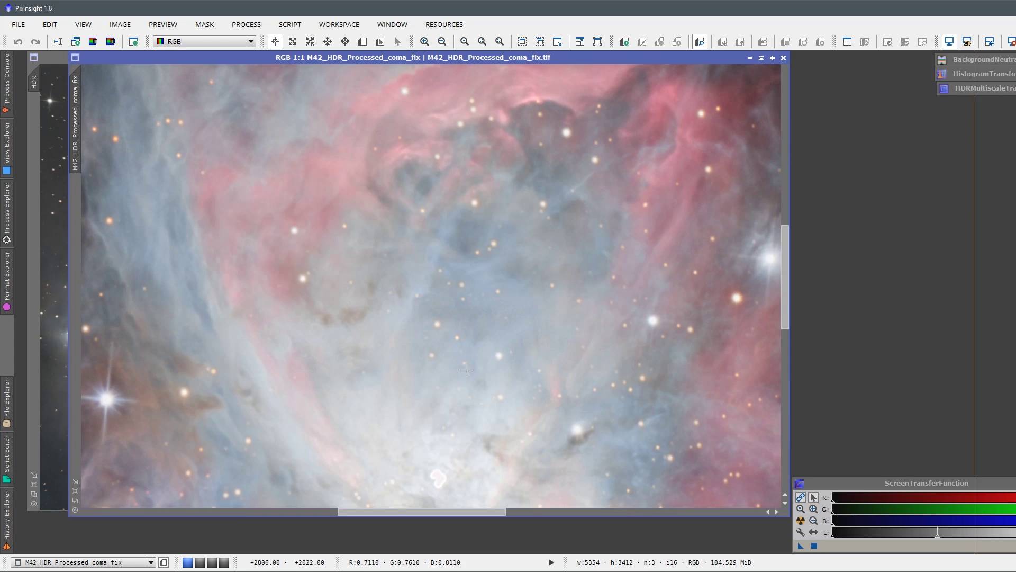
left_click_drag(785, 296, 786, 339)
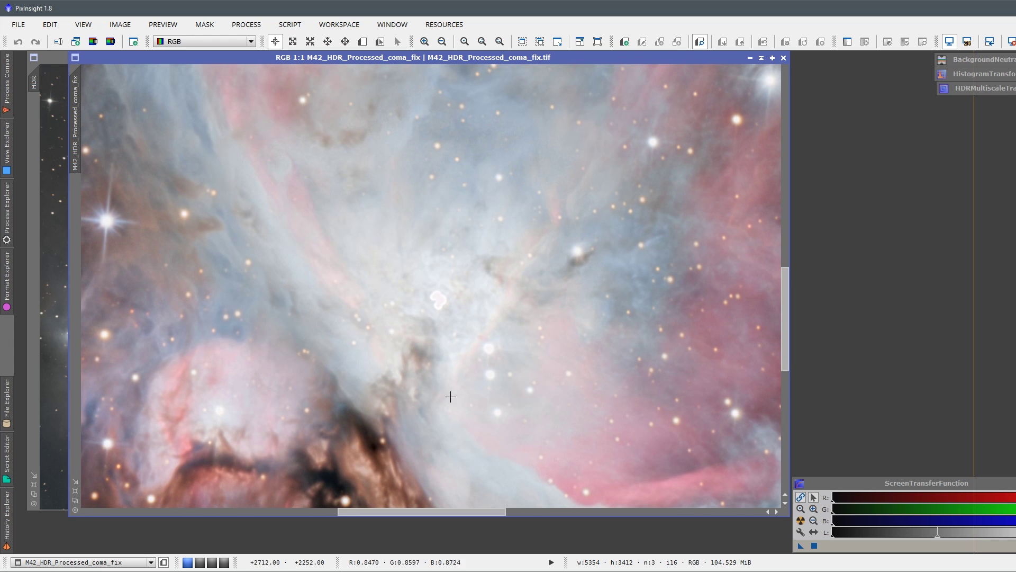
scroll(481, 397, "down", 1)
scroll(476, 388, "down", 1)
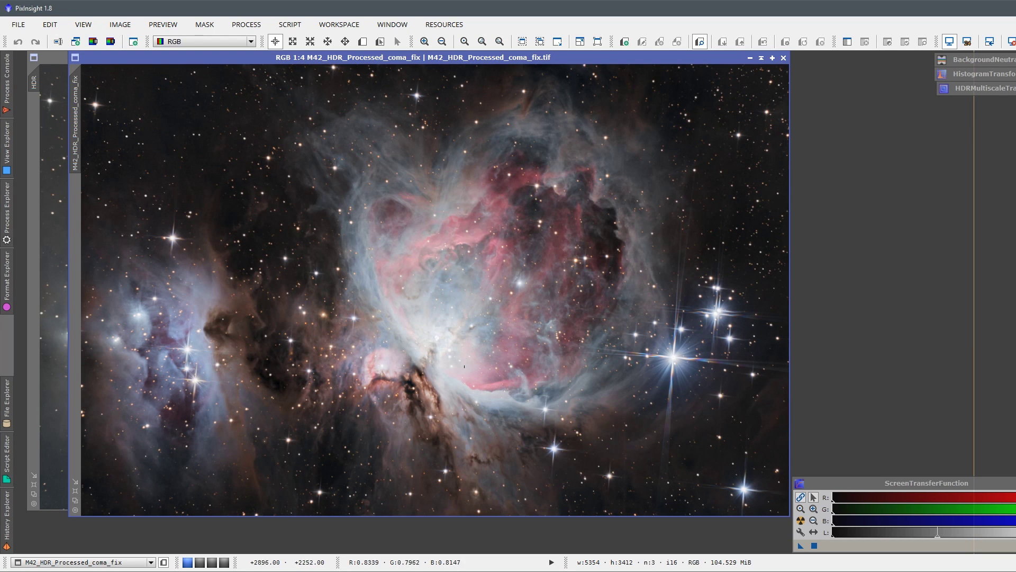
scroll(452, 354, "up", 2)
scroll(519, 389, "down", 2)
left_click_drag(387, 59, 396, 65)
left_click(58, 254)
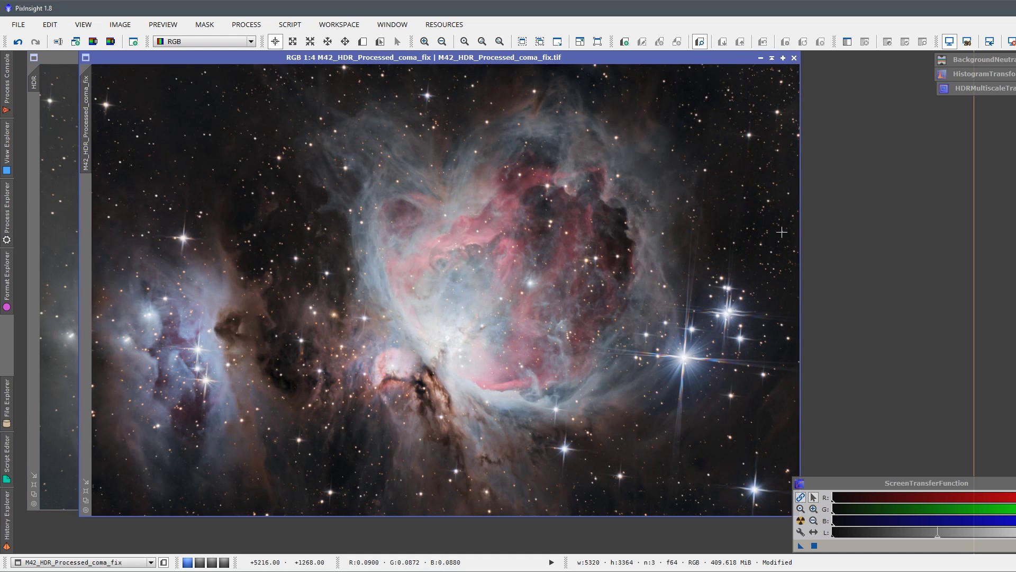
left_click(786, 233)
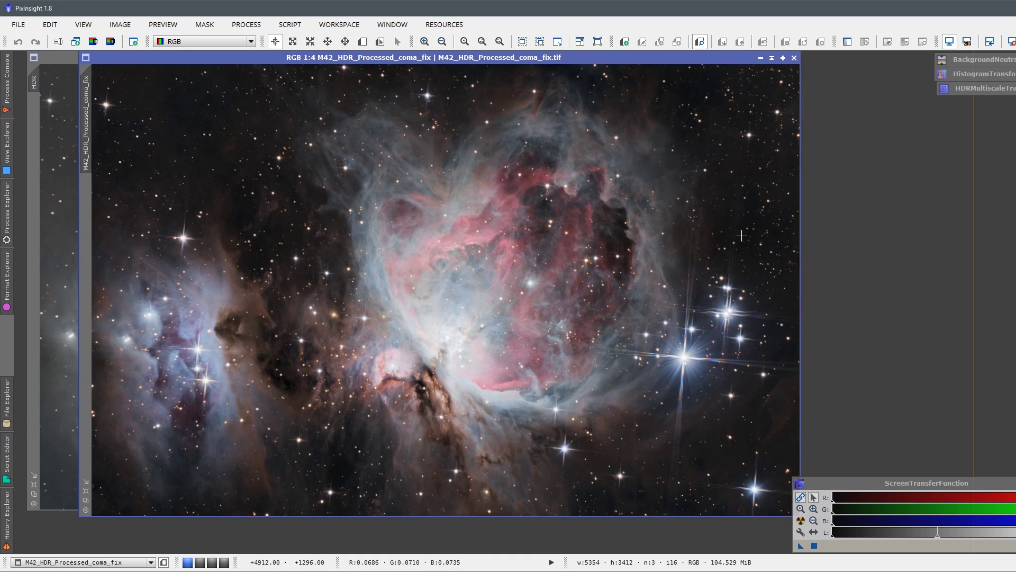